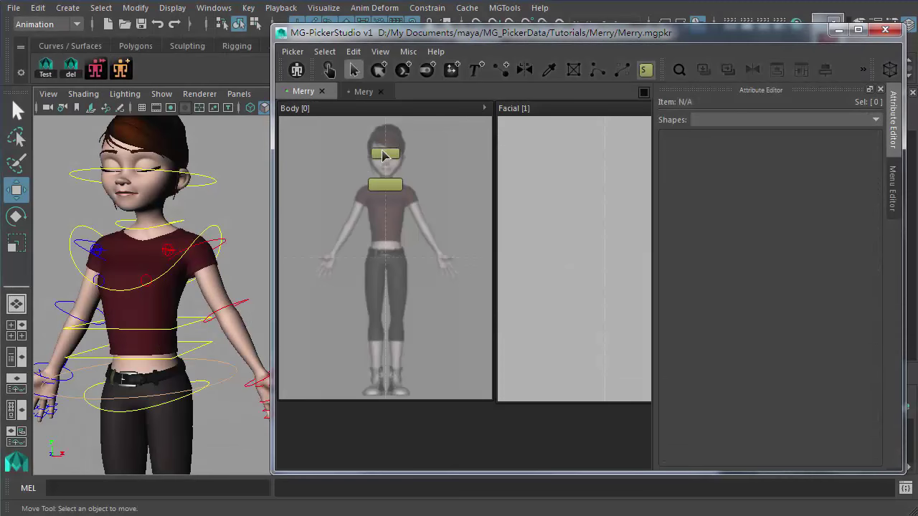
Switch the picker to animator mode and test selecting the head and neck controls with their buttons, individually and together
click(380, 157)
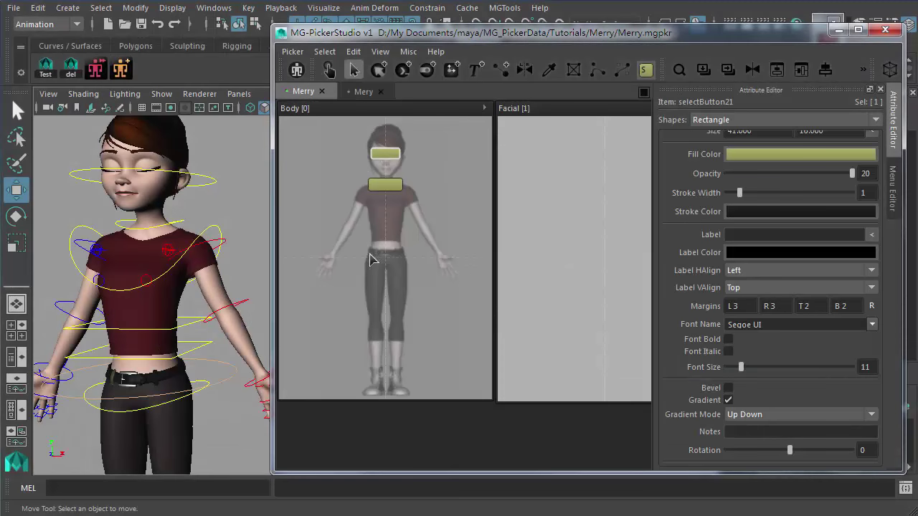
click(296, 70)
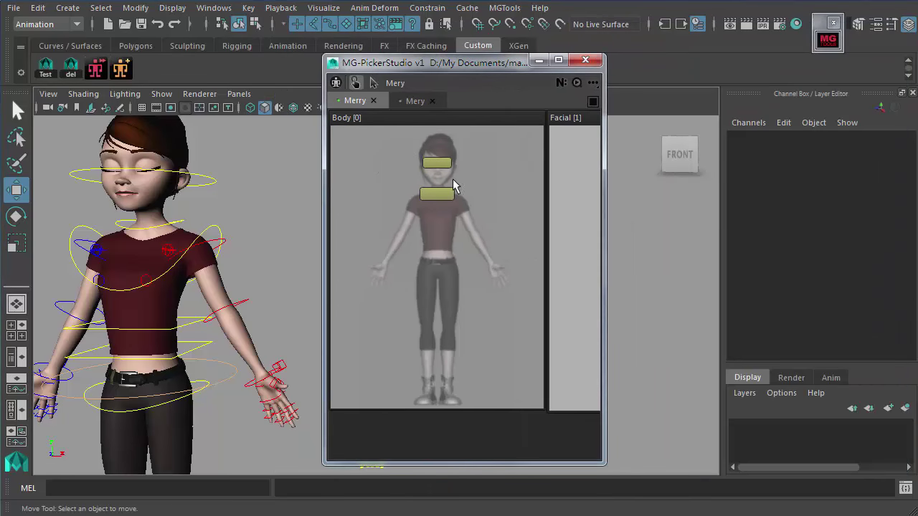
click(435, 164)
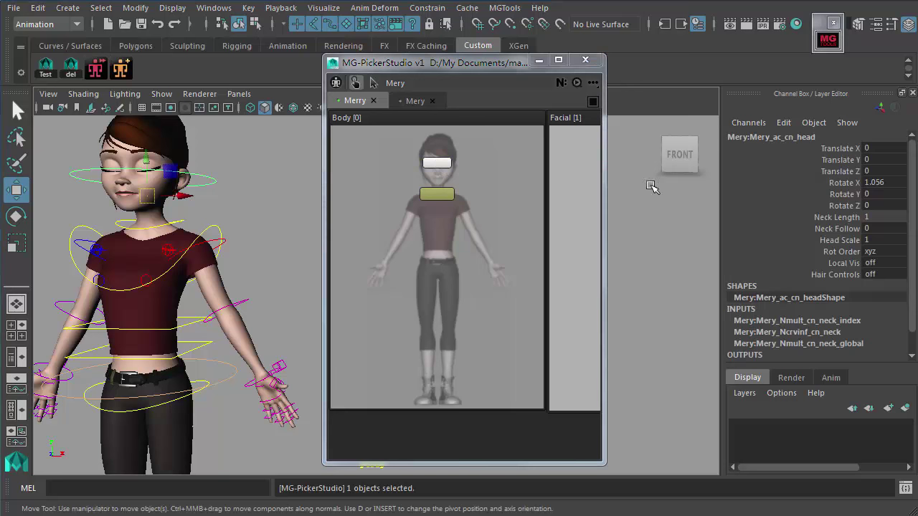
click(437, 197)
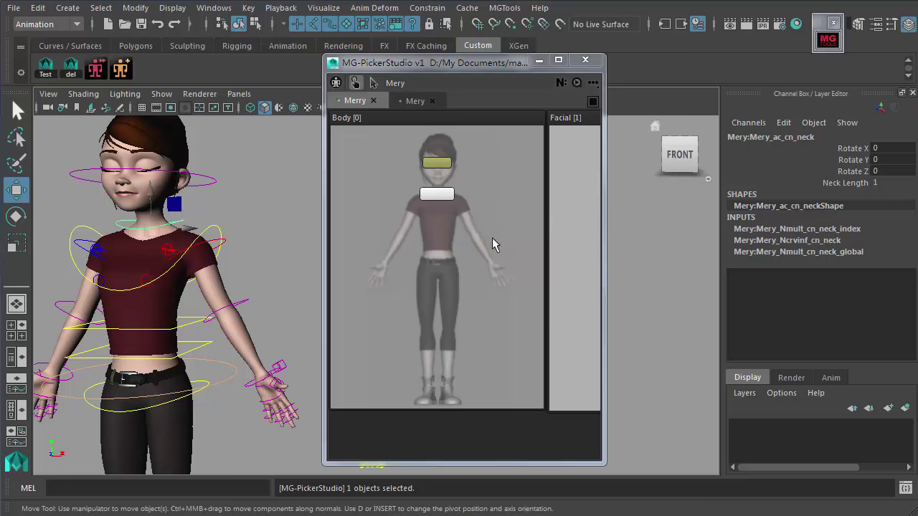
click(444, 163)
click(438, 192)
click(432, 160)
click(439, 192)
click(434, 163)
click(434, 193)
click(437, 163)
drag(395, 147, 495, 225)
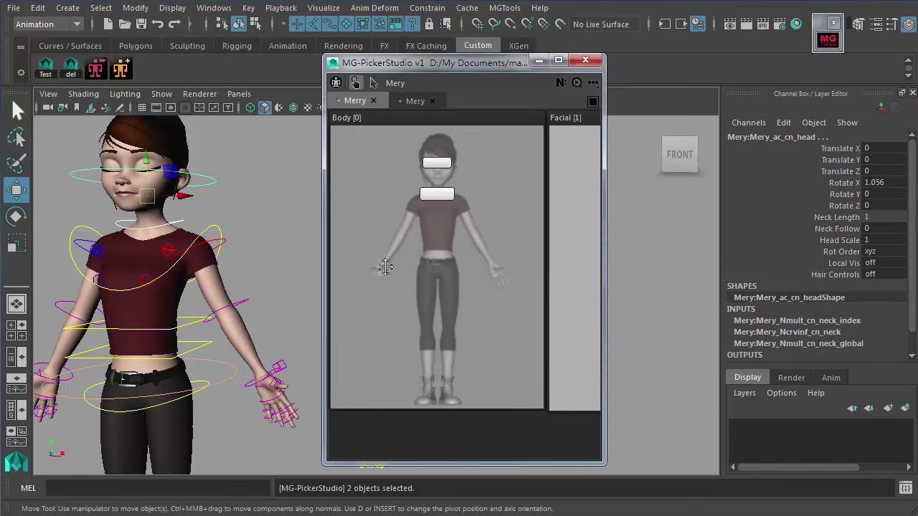
Return to design mode and delete both select buttons on the head and neck of the Body picture
key(Tab)
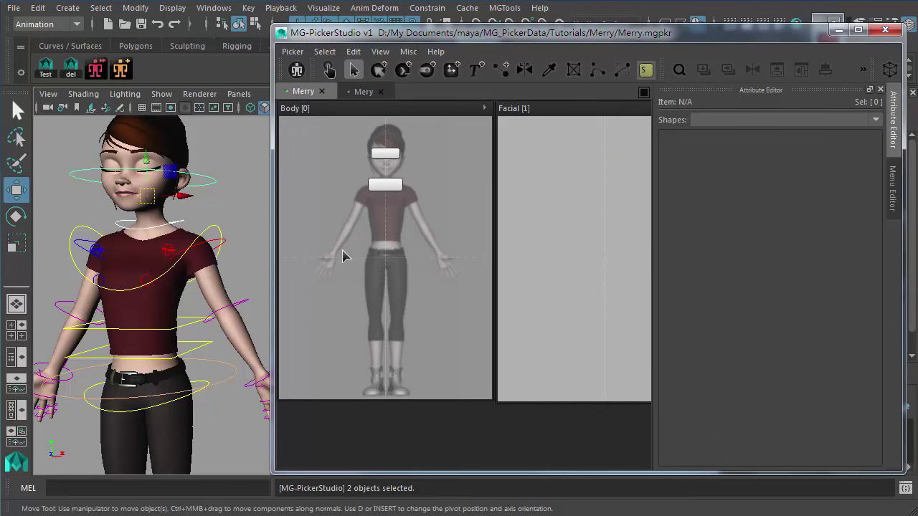
drag(337, 142, 441, 242)
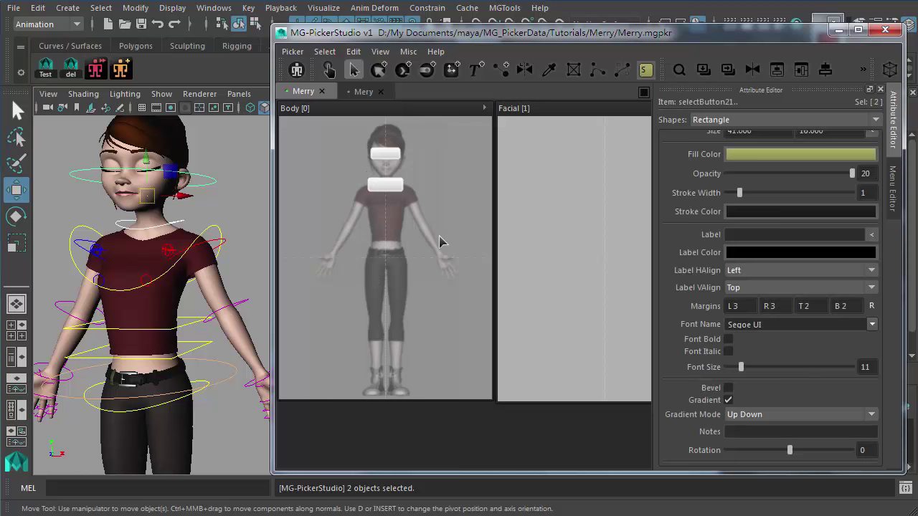
key(Delete)
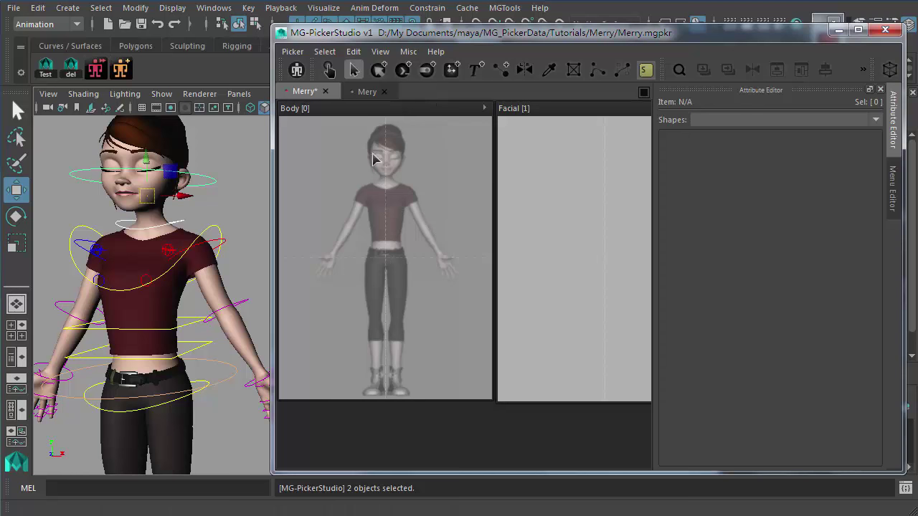
Select the character's head control in the viewport and try rotating it
click(379, 70)
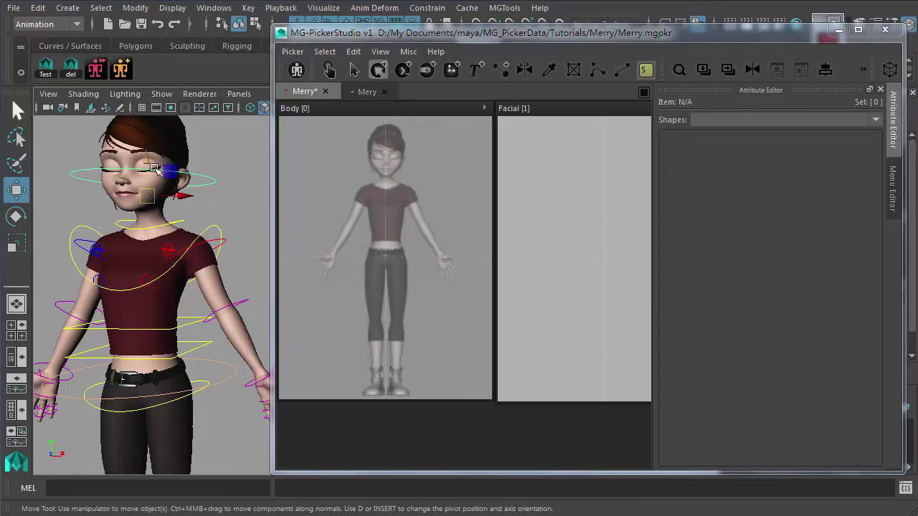
alt+drag(186, 174, 211, 177)
alt+middle_drag(148, 177, 652, 340)
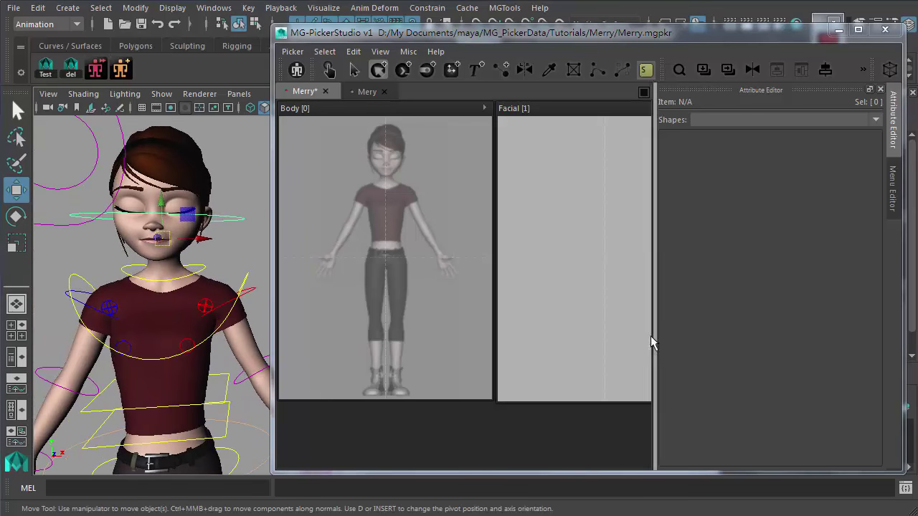
key(e)
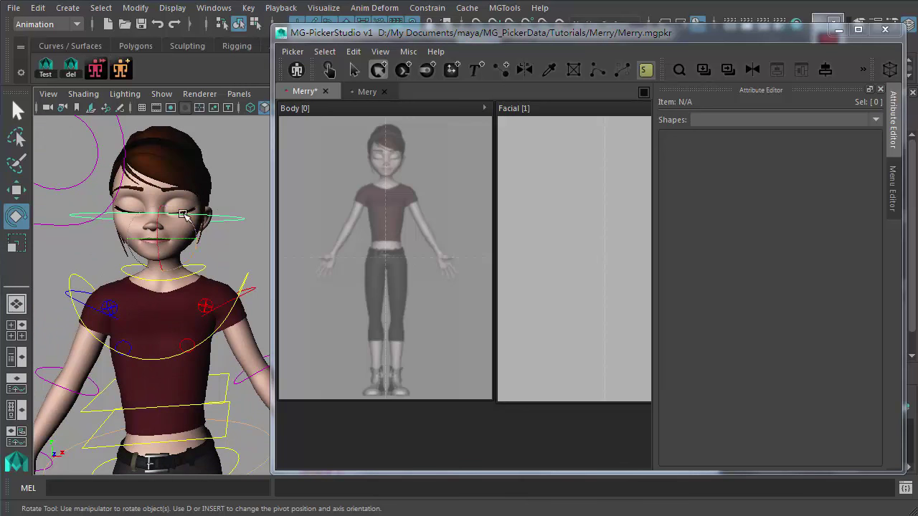
drag(215, 207, 185, 208)
key(ctrl+z)
key(w)
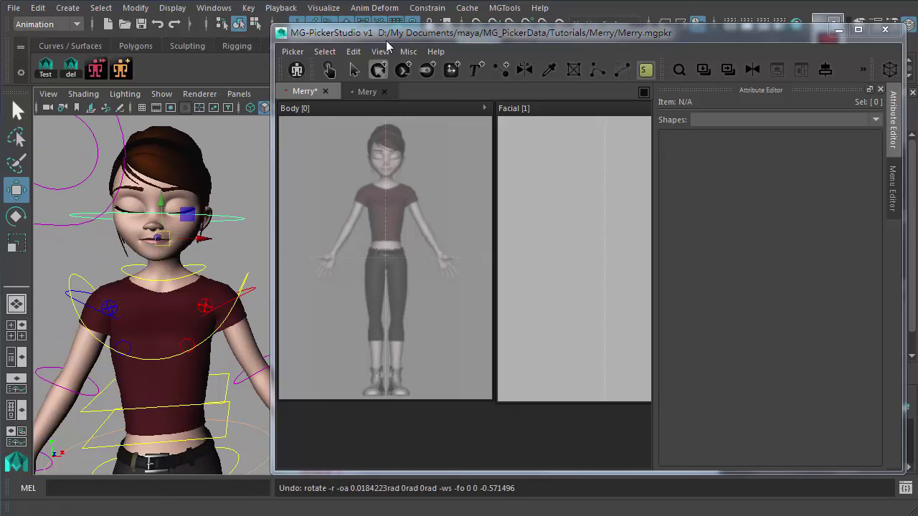
Draw a square select button of about 19 × 19 for the head control over the face in the Body picture
drag(397, 38, 366, 37)
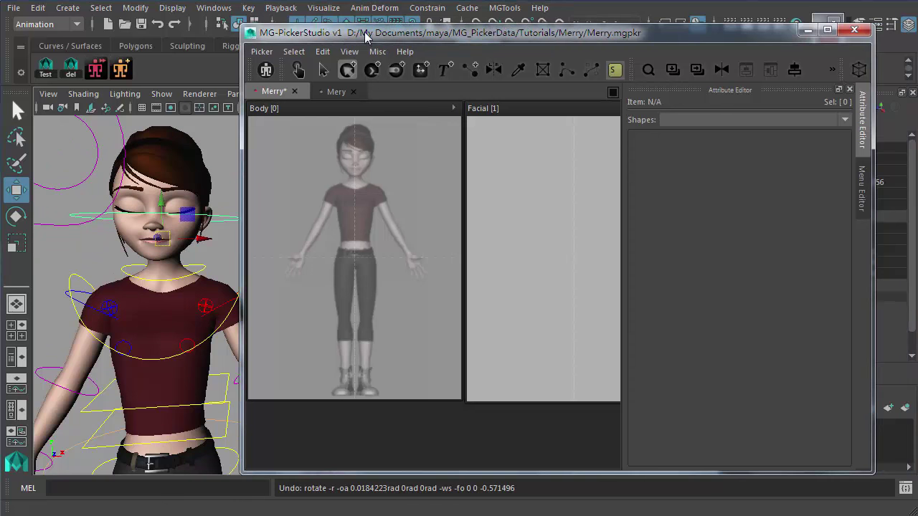
click(347, 72)
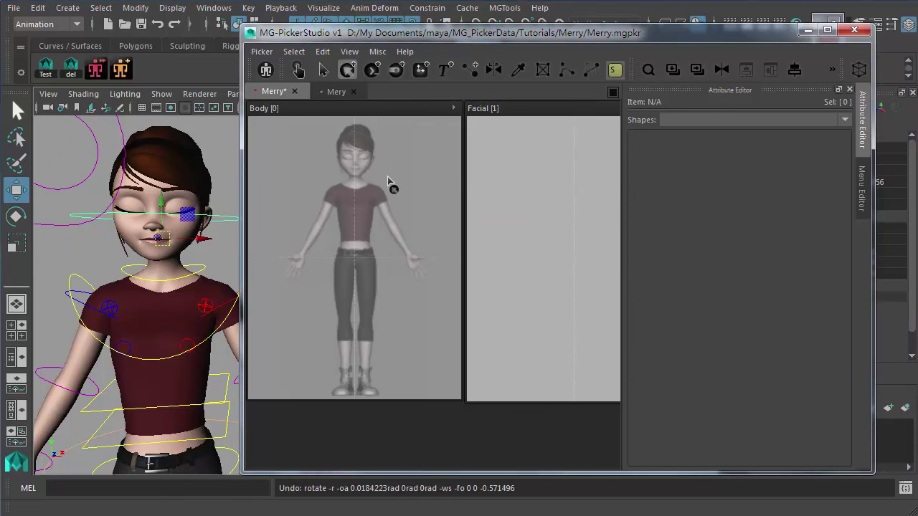
click(349, 156)
drag(345, 149, 369, 162)
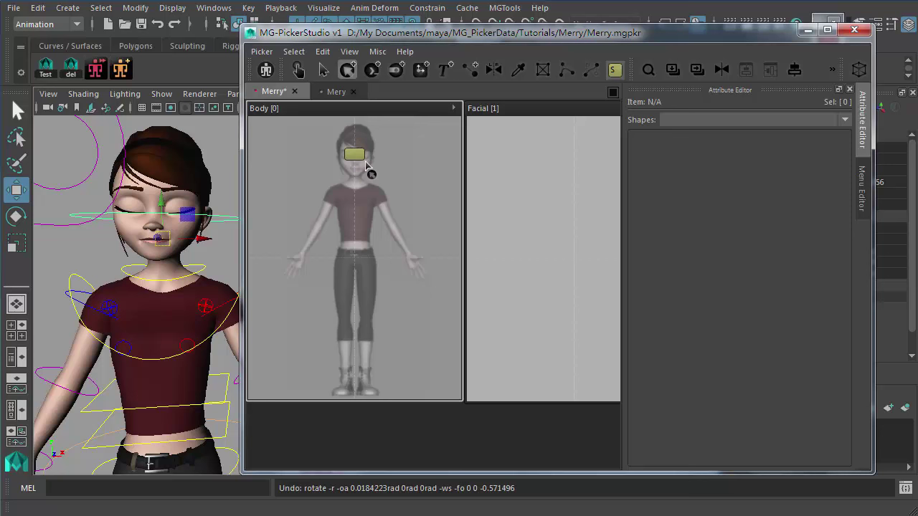
mouse_move(372, 168)
mouse_down()
mouse_move(390, 191)
mouse_move(357, 170)
mouse_move(375, 178)
mouse_move(365, 175)
mouse_move(379, 161)
mouse_move(366, 165)
mouse_move(359, 152)
mouse_move(372, 156)
mouse_up()
mouse_move(366, 163)
mouse_down()
mouse_move(375, 177)
mouse_move(367, 157)
mouse_move(378, 157)
mouse_move(380, 168)
mouse_move(369, 155)
mouse_move(382, 176)
mouse_move(374, 170)
mouse_up()
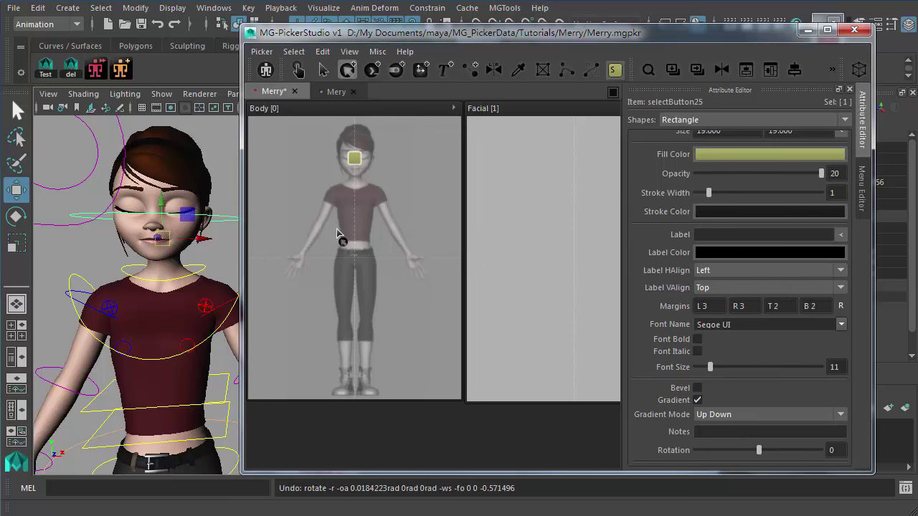
Select the neck control in the viewport and create a 10 × 10 select button for it on the figure's neck
click(179, 267)
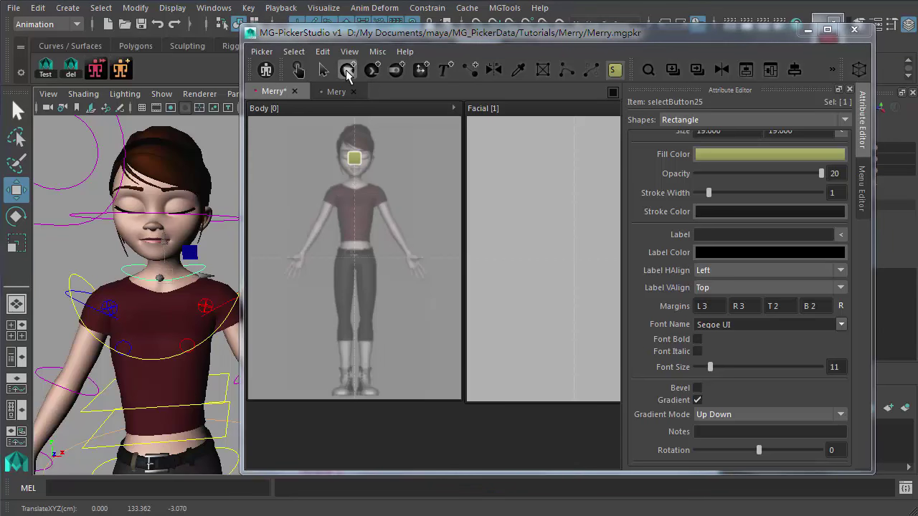
click(347, 70)
click(354, 184)
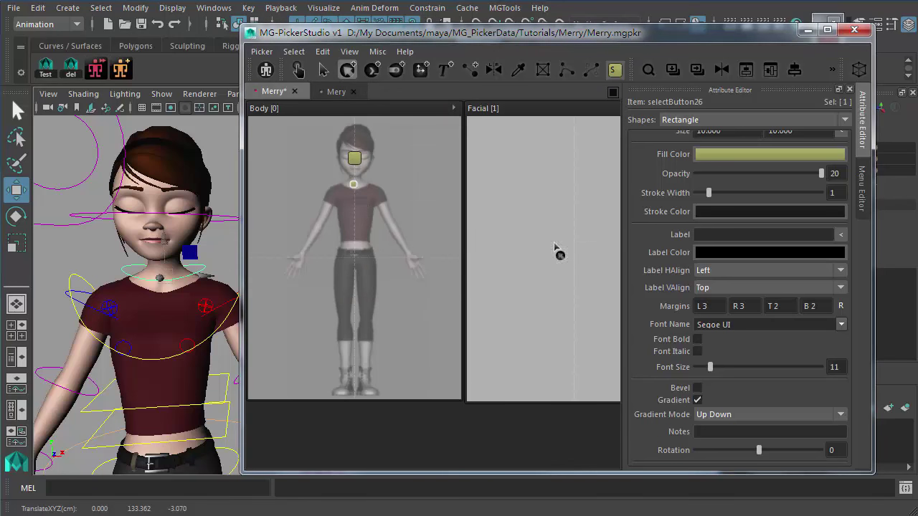
scroll(665, 335, down, 5)
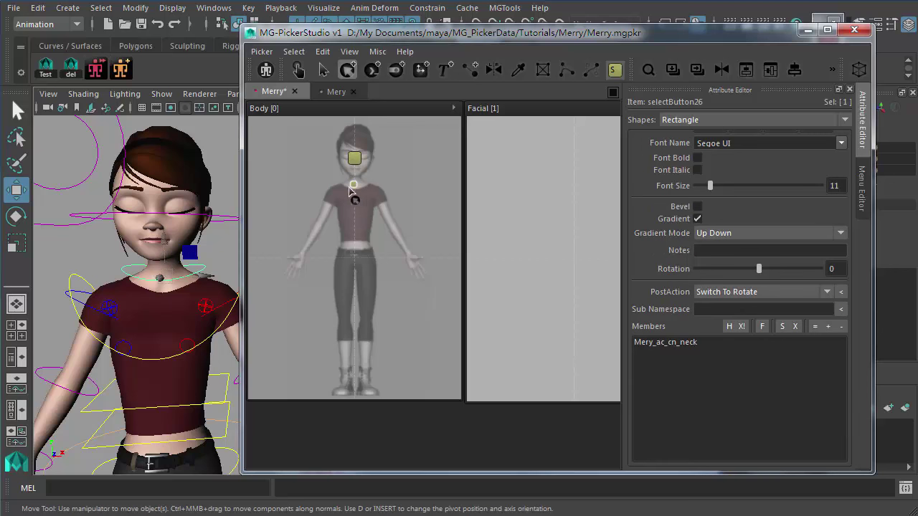
scroll(641, 207, up, 5)
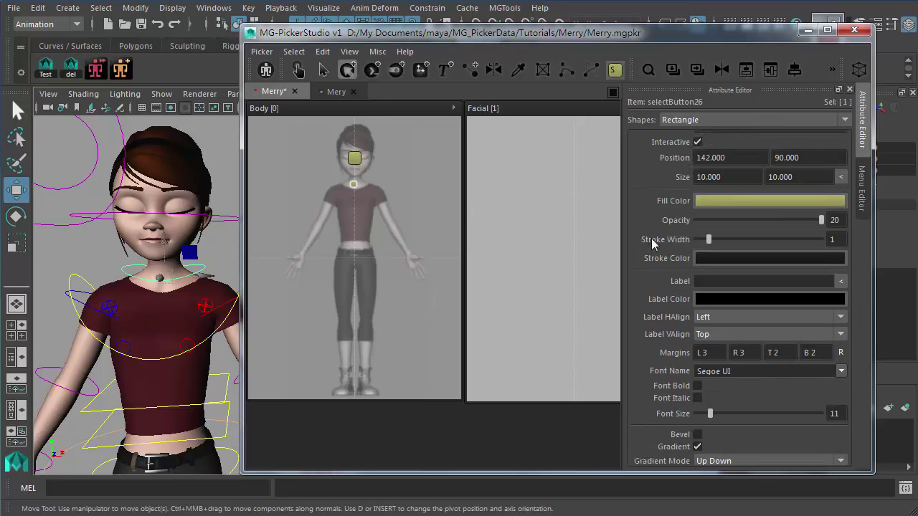
click(774, 214)
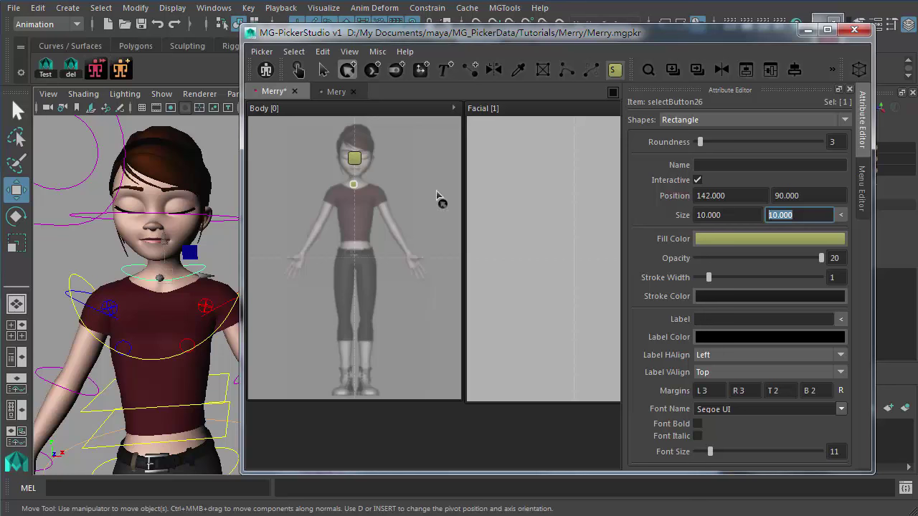
Move the neck button to position 143, 91 on the figure's centre line
click(323, 69)
click(384, 185)
click(355, 185)
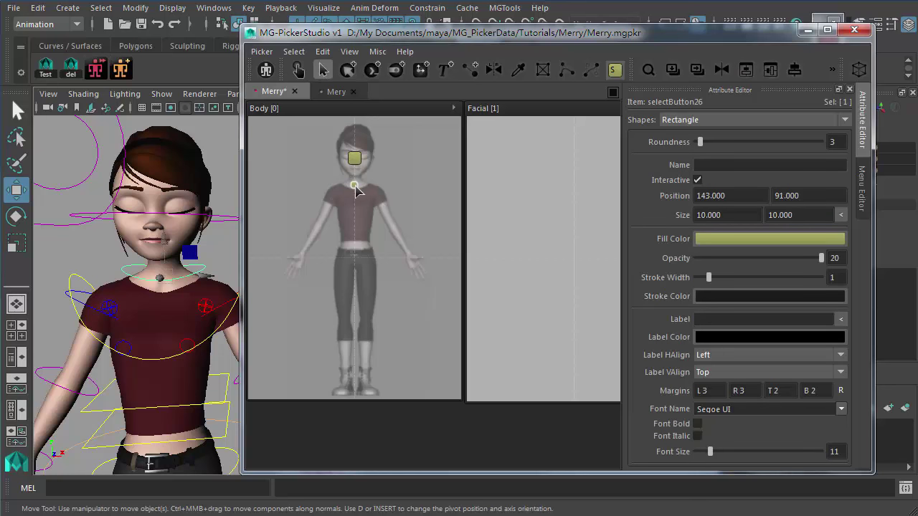
click(373, 209)
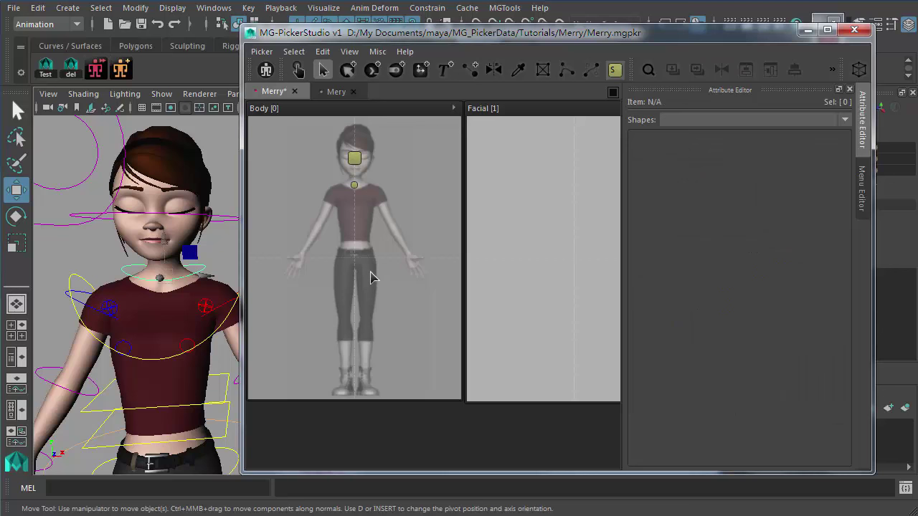
Select the torso control, add a single select button for it, and place it over the figure's hips at 107, 188
alt+middle_drag(201, 301, 170, 143)
alt+middle_drag(236, 411, 217, 334)
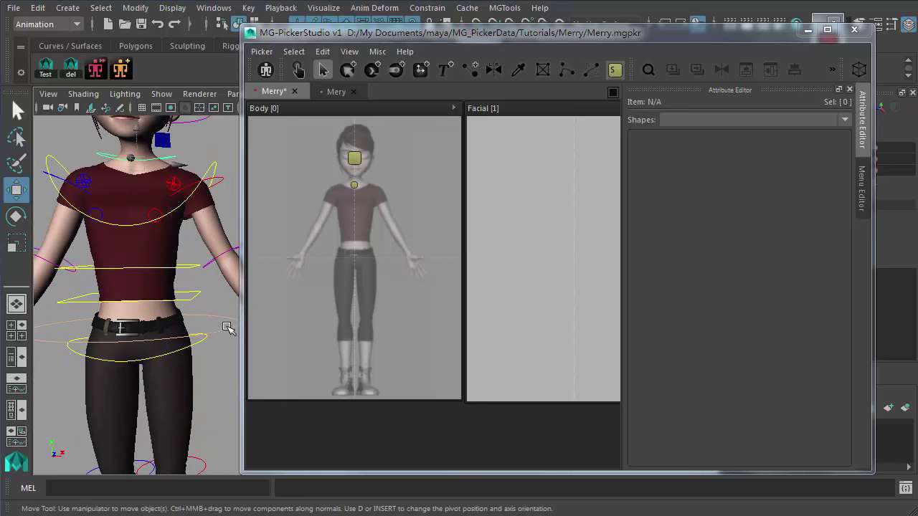
click(227, 329)
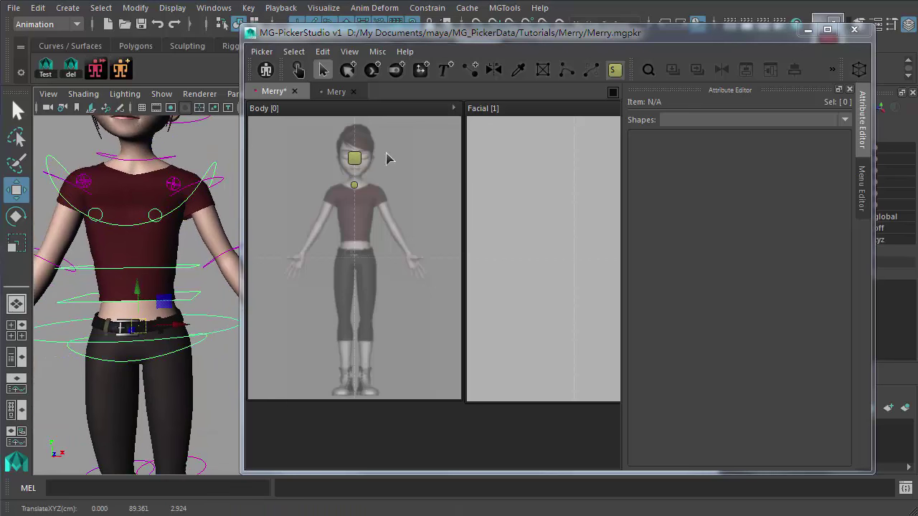
click(347, 70)
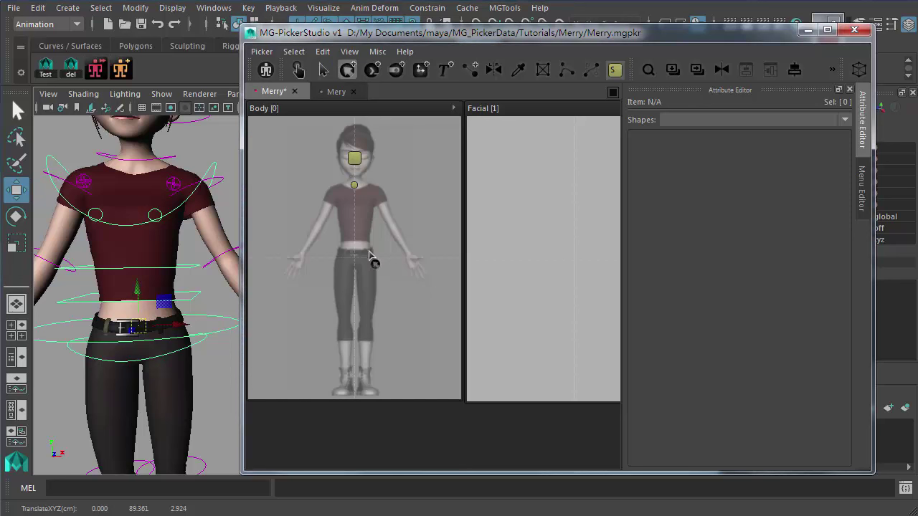
right_click(346, 260)
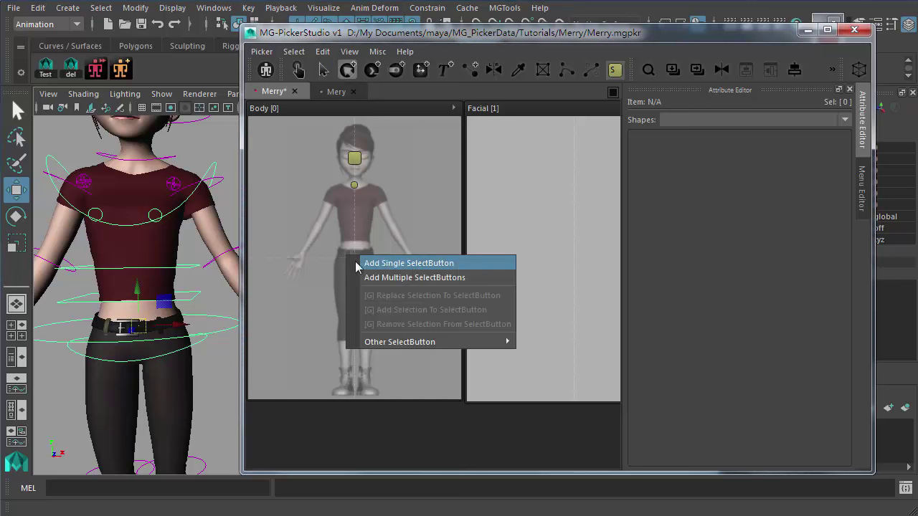
click(409, 263)
click(323, 70)
drag(380, 263, 359, 261)
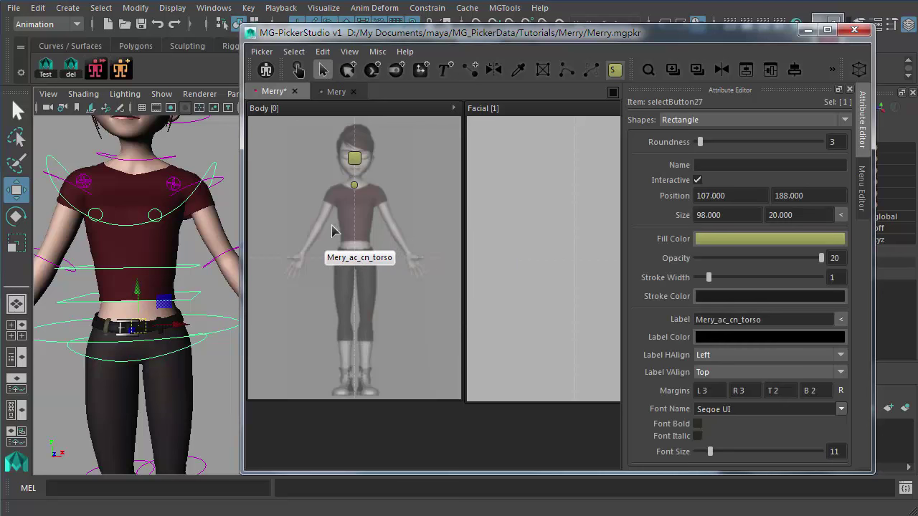
Move the torso button to position 106, 191 on the Body picture
double_click(357, 260)
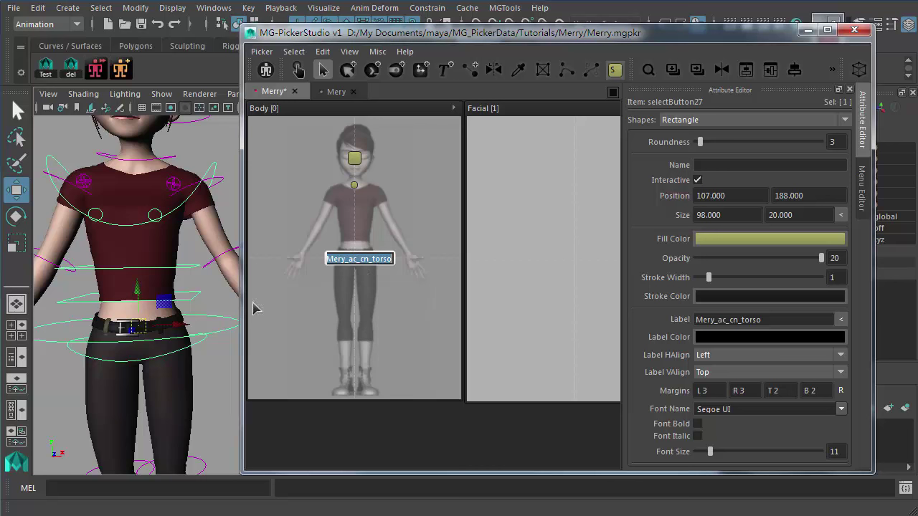
click(608, 31)
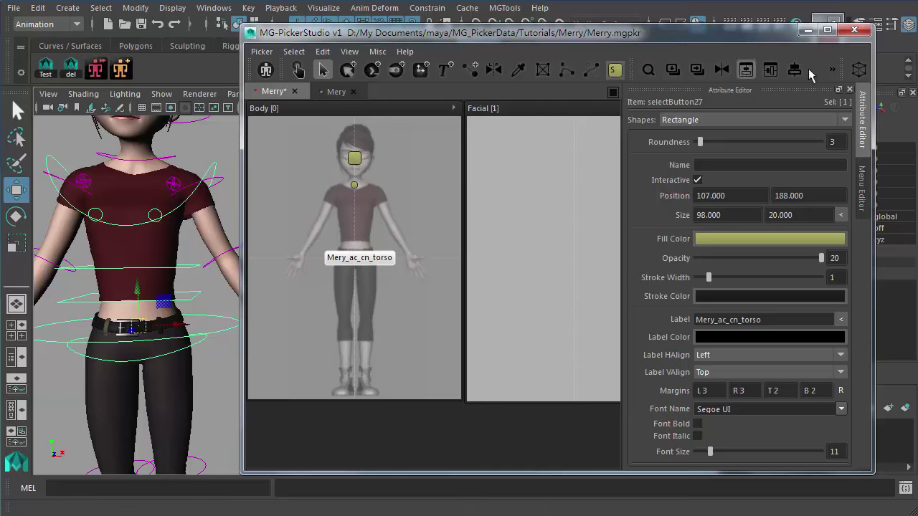
drag(743, 30, 661, 30)
click(317, 291)
drag(320, 255, 320, 259)
Change the torso button's label to Root
click(336, 262)
click(337, 263)
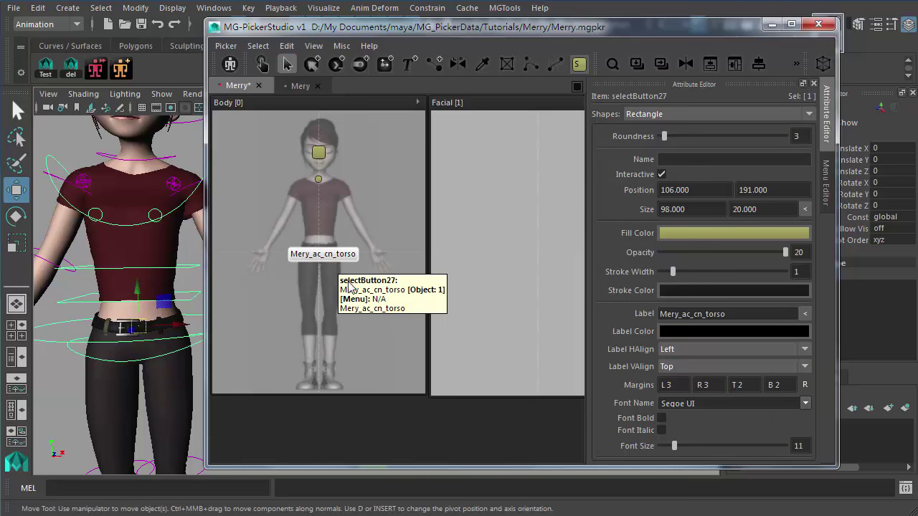
key(ctrl+z)
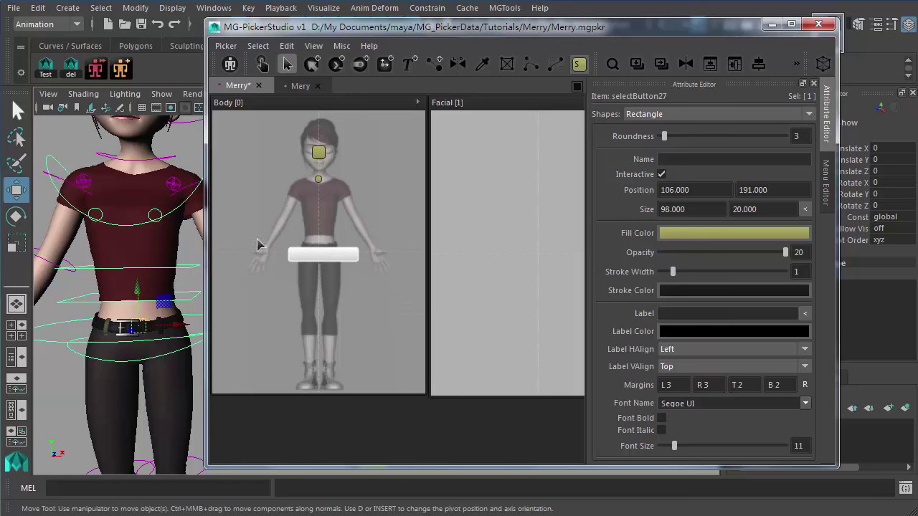
text(ot)
key(Return)
click(337, 357)
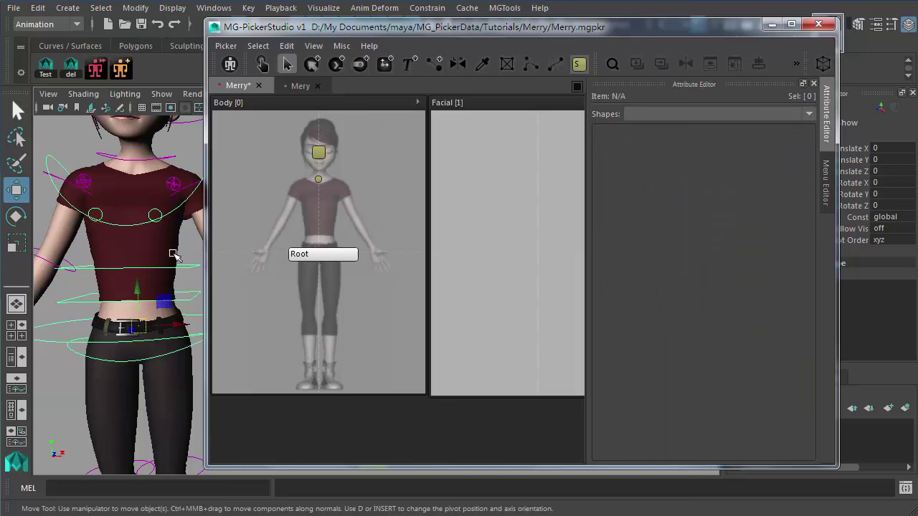
Set the Root button's horizontal label alignment to Center
alt+middle_drag(172, 236, 122, 225)
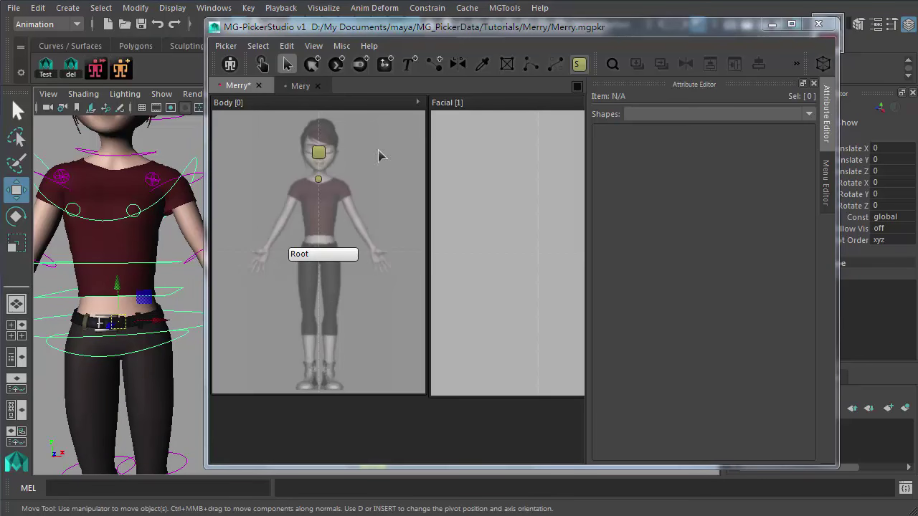
click(338, 299)
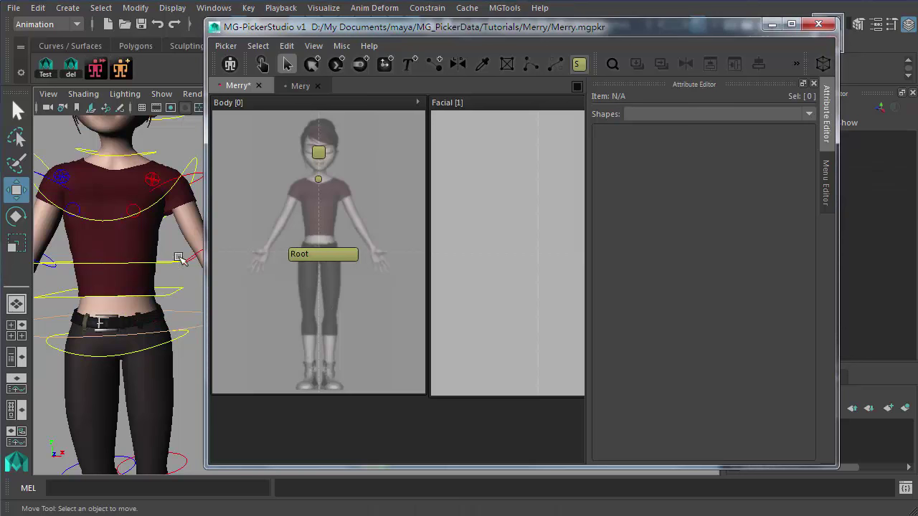
click(328, 260)
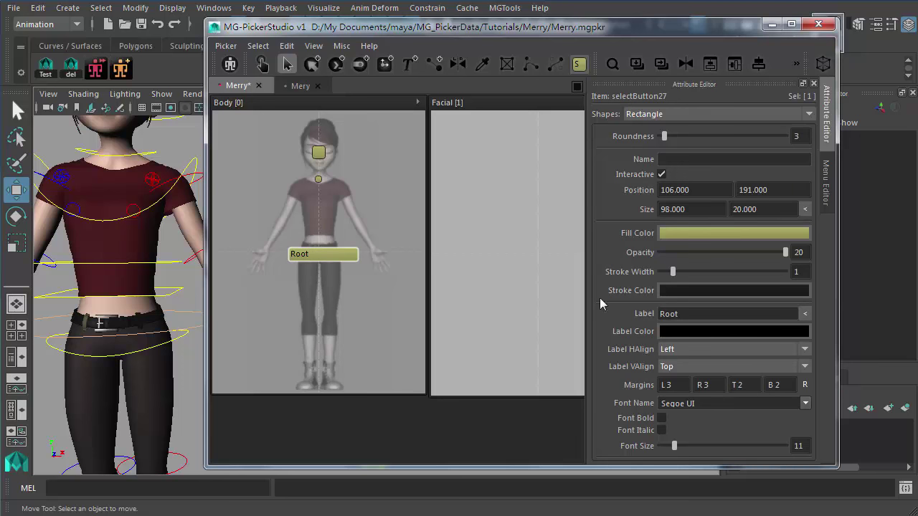
scroll(629, 331, down, 2)
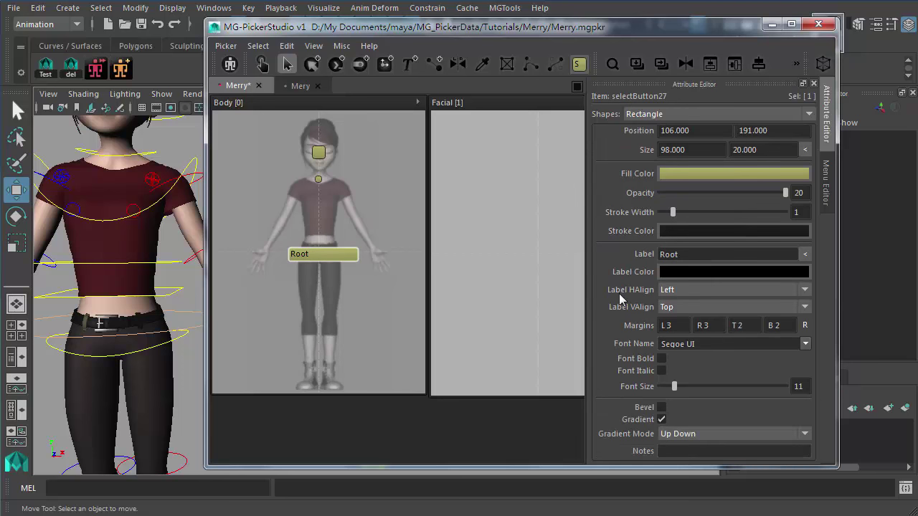
click(676, 294)
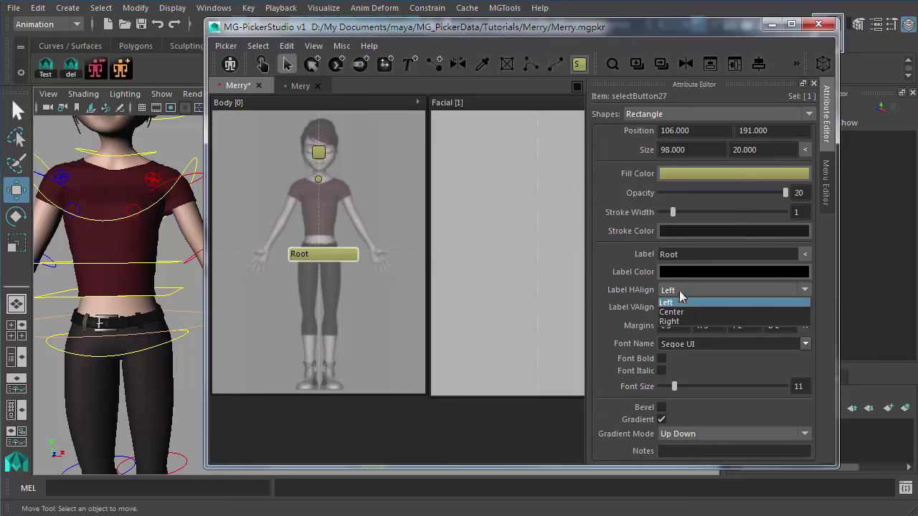
click(682, 314)
Move the Root button up over the figure's waist to position 107, 181 on the Body picture
click(411, 322)
click(314, 258)
drag(320, 255, 321, 248)
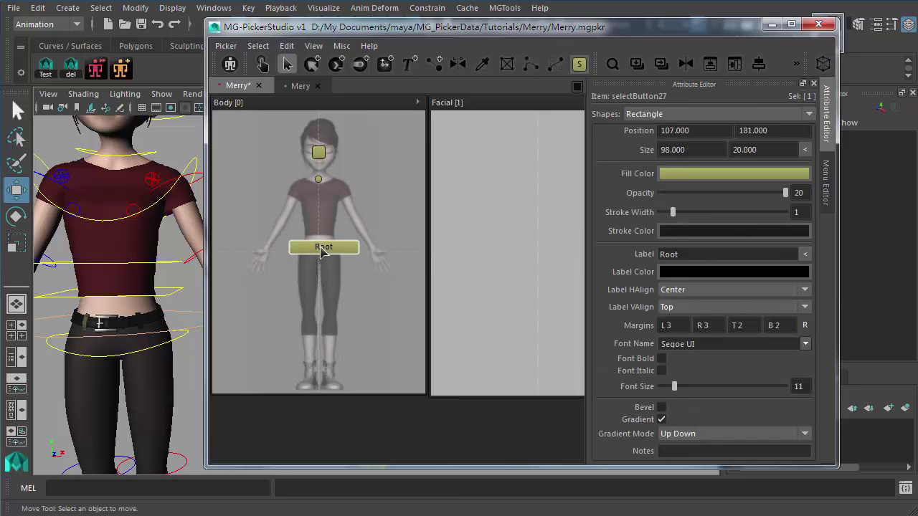
click(323, 282)
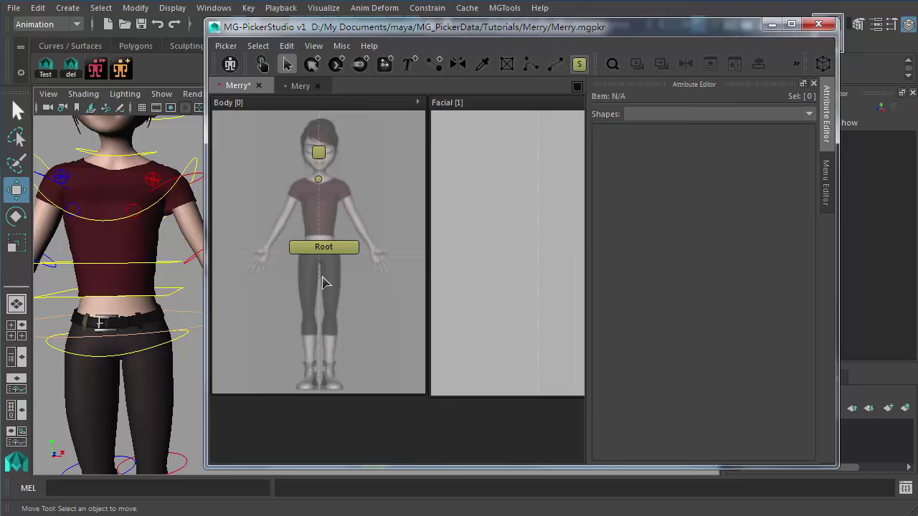
right_click(297, 290)
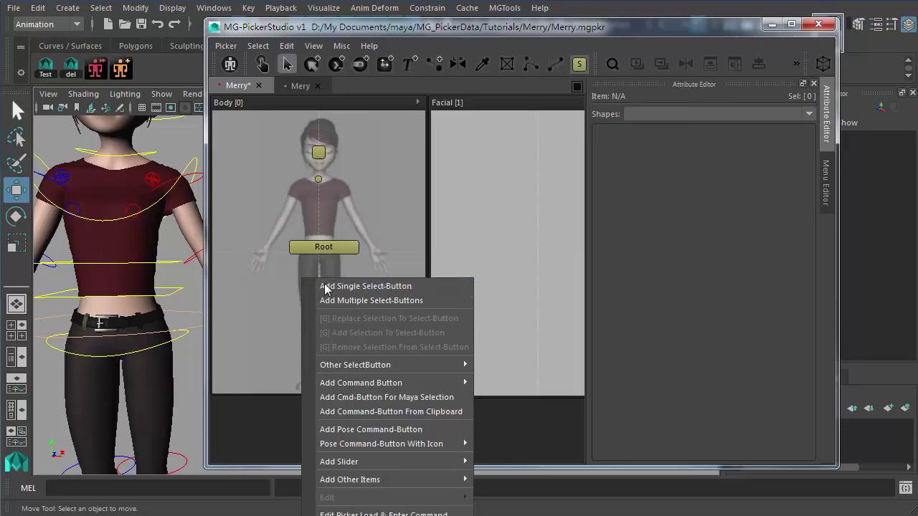
click(255, 279)
click(288, 65)
right_click(262, 149)
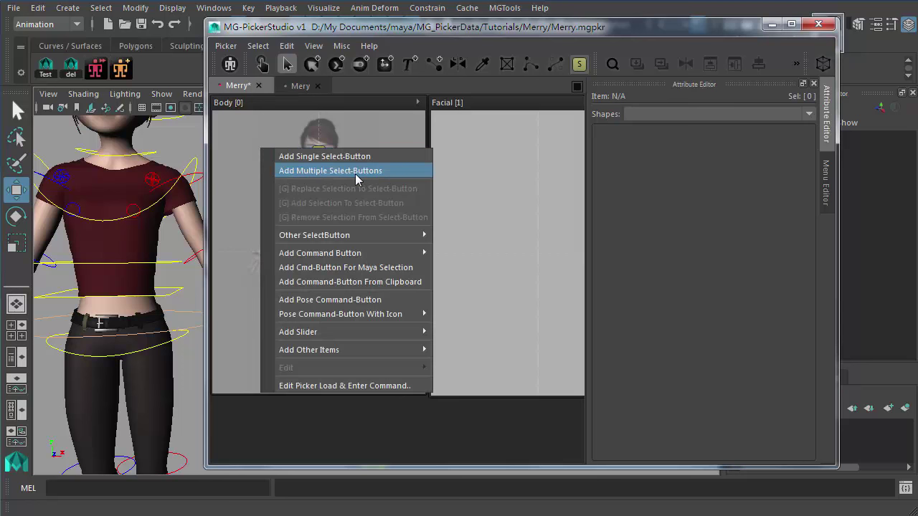
Select the rig's two FK back controls and add multiple select buttons for them over the figure's torso
click(312, 64)
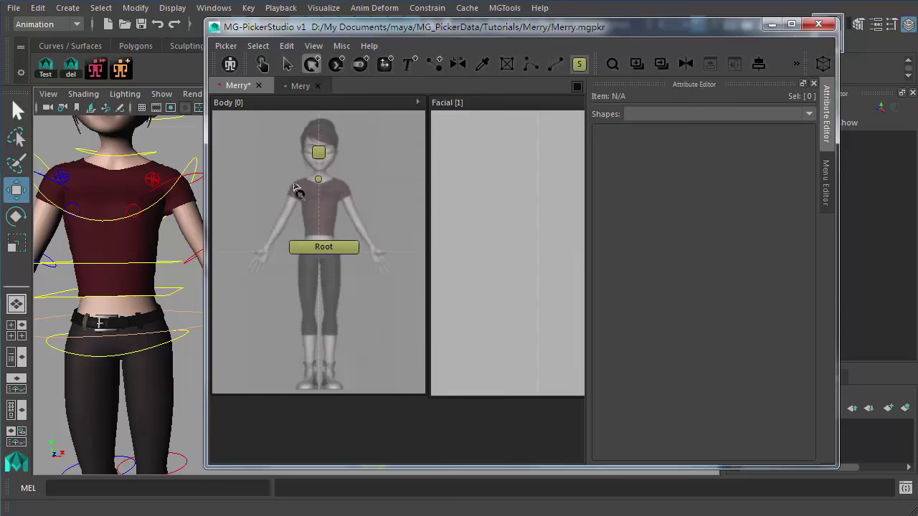
right_click(281, 186)
drag(339, 28, 419, 28)
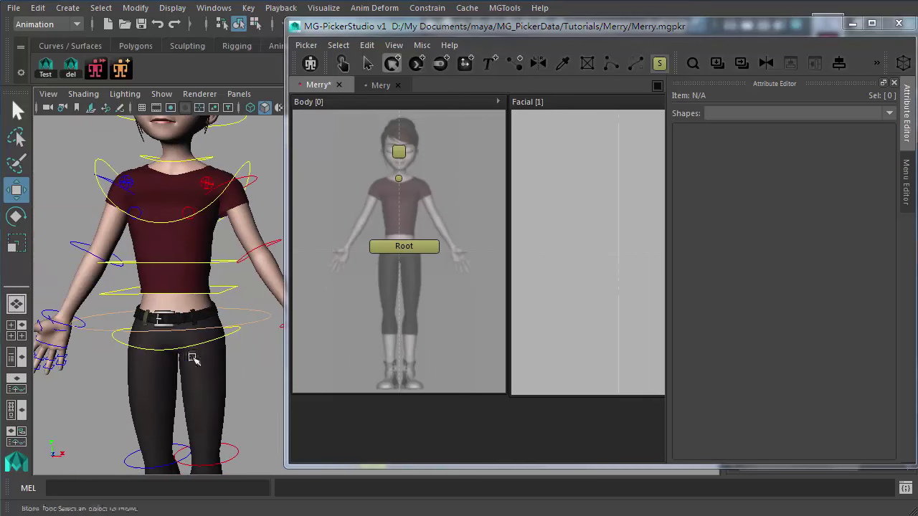
alt+middle_drag(198, 303, 195, 289)
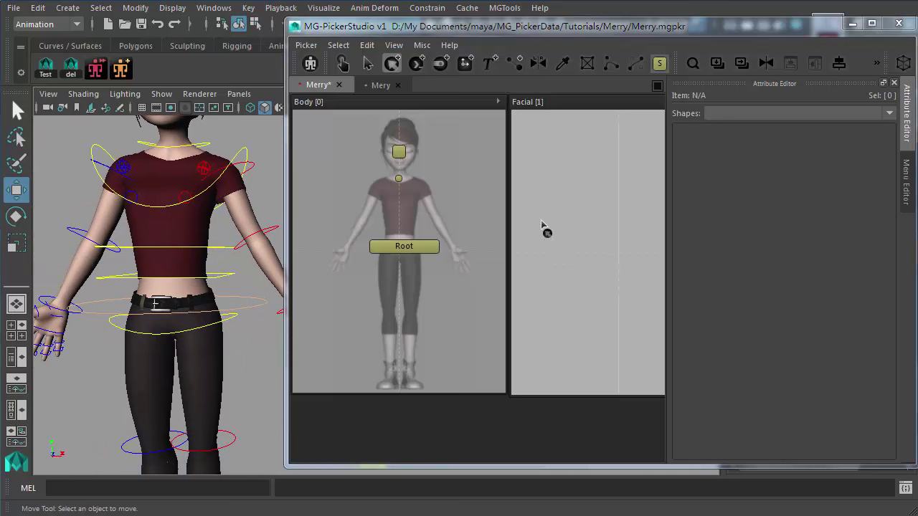
scroll(216, 247, down, 4)
click(217, 247)
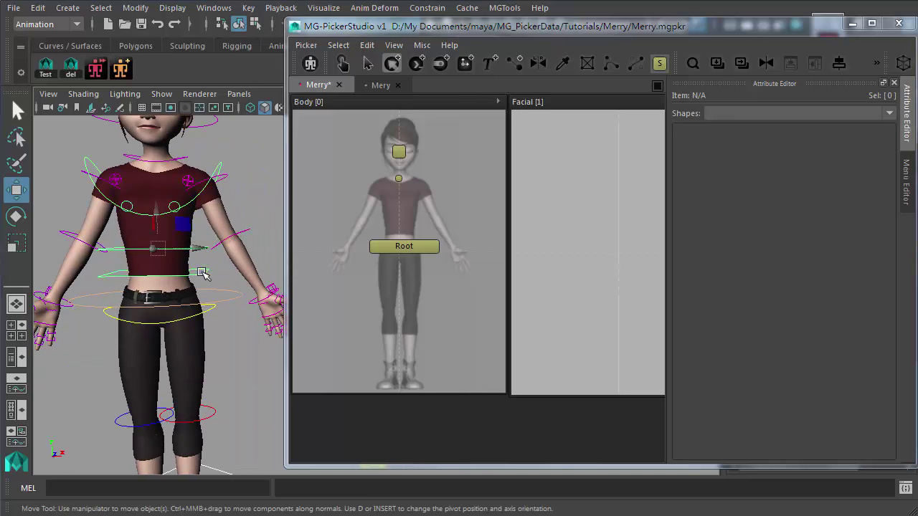
right_click(387, 192)
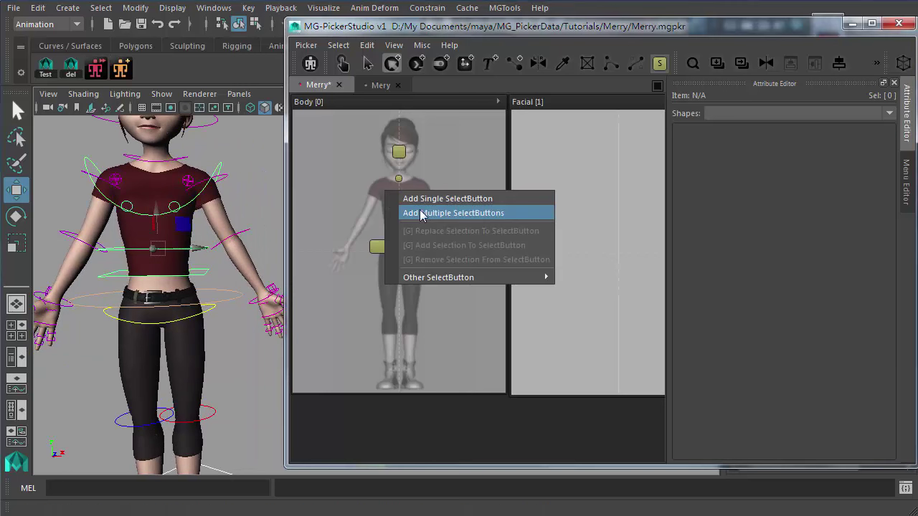
click(446, 213)
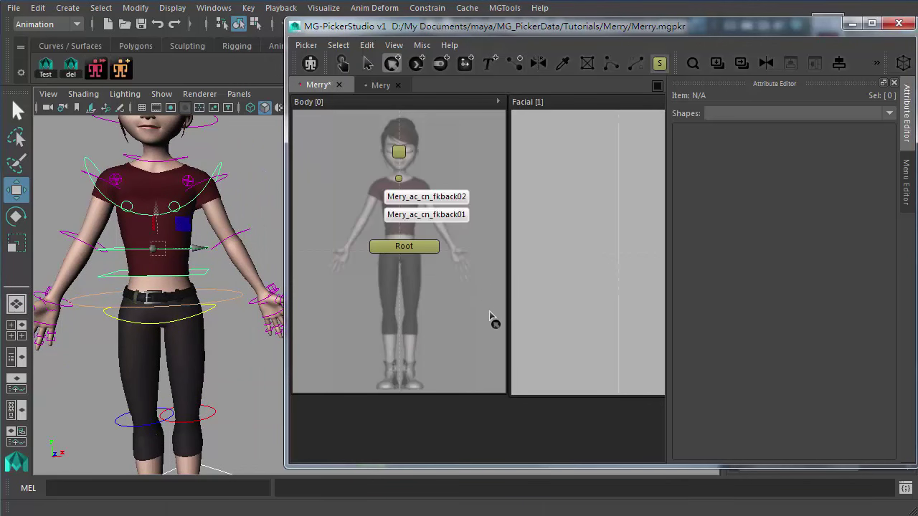
Clear the labels of the two FK back buttons and scale both to 49 by 20
click(367, 63)
drag(488, 192, 411, 197)
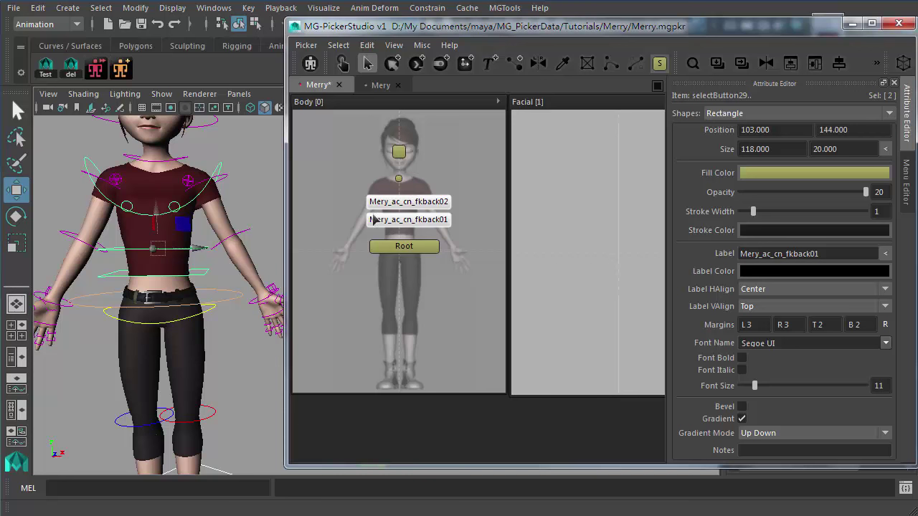
key(BackSpace)
drag(487, 189, 427, 218)
key(t)
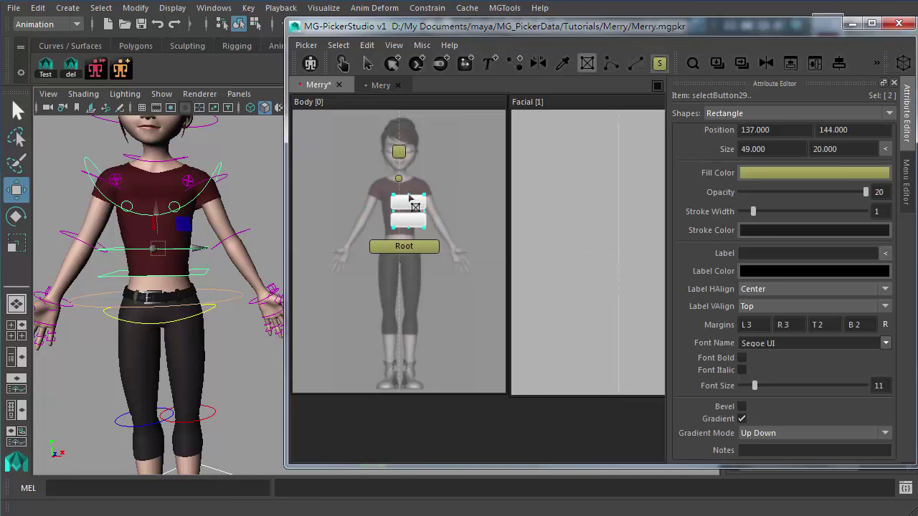
Widen the picker window and centre the two blank torso buttons horizontally on the Body picture's centre line
drag(286, 208, 206, 209)
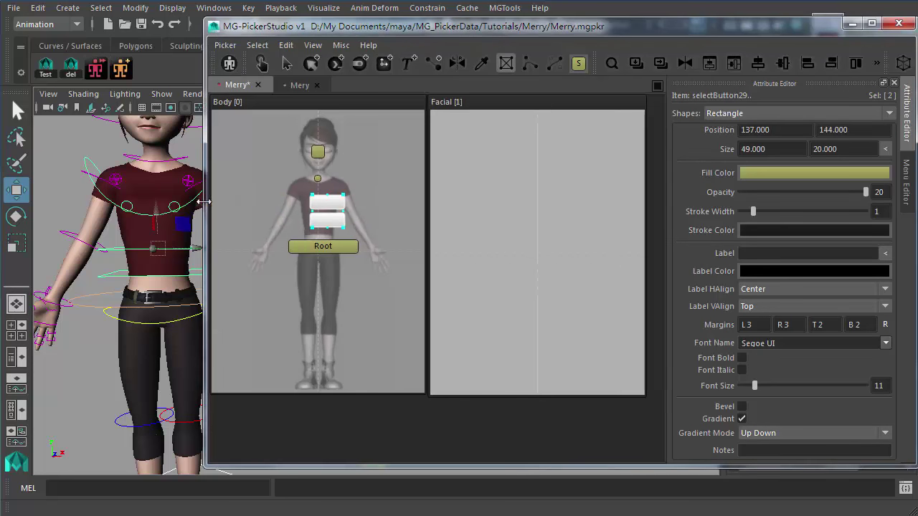
click(709, 65)
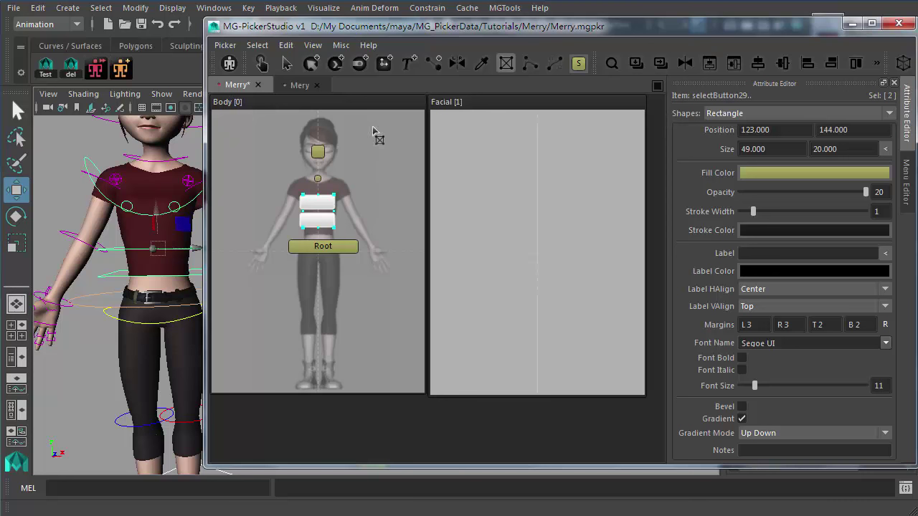
click(365, 201)
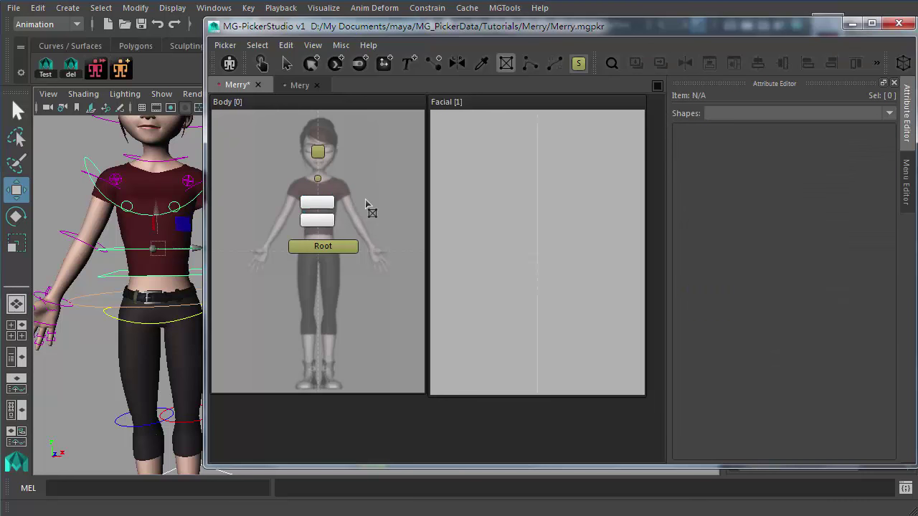
key(q)
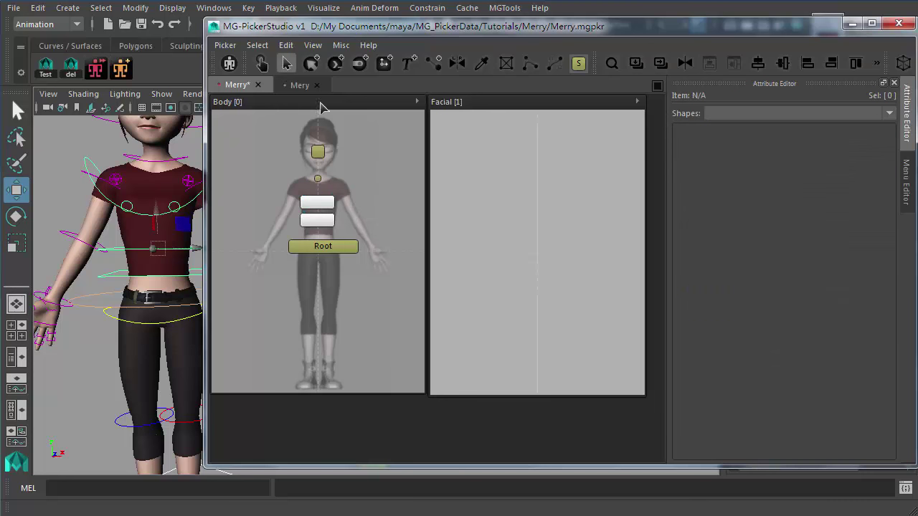
click(375, 216)
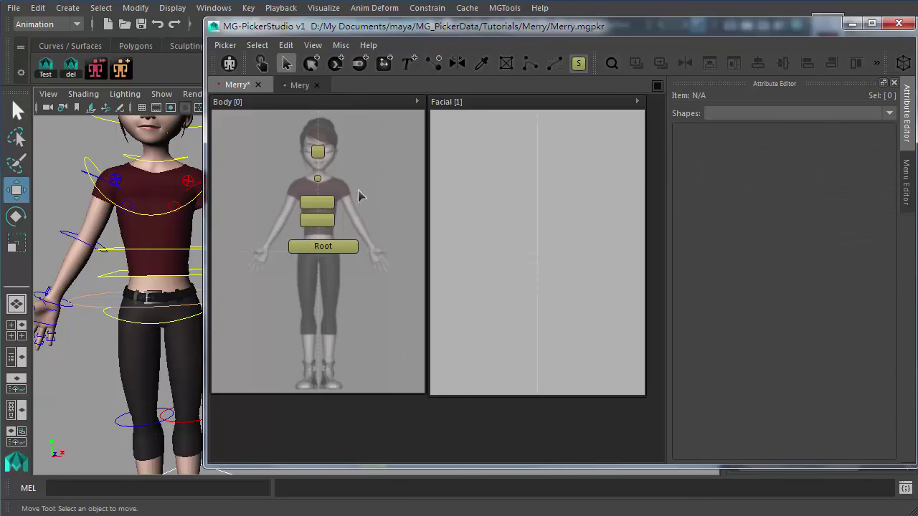
alt+middle_drag(161, 235, 112, 243)
alt+right_drag(112, 244, 134, 267)
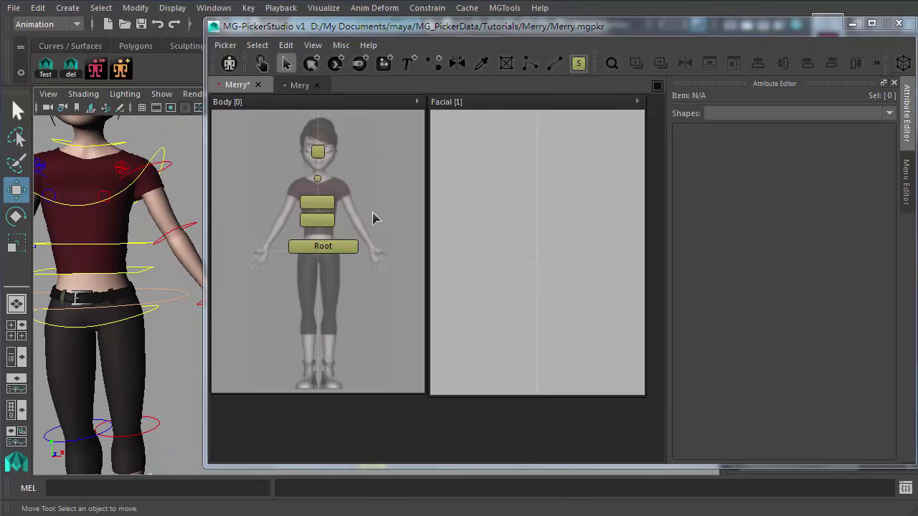
right_click(300, 274)
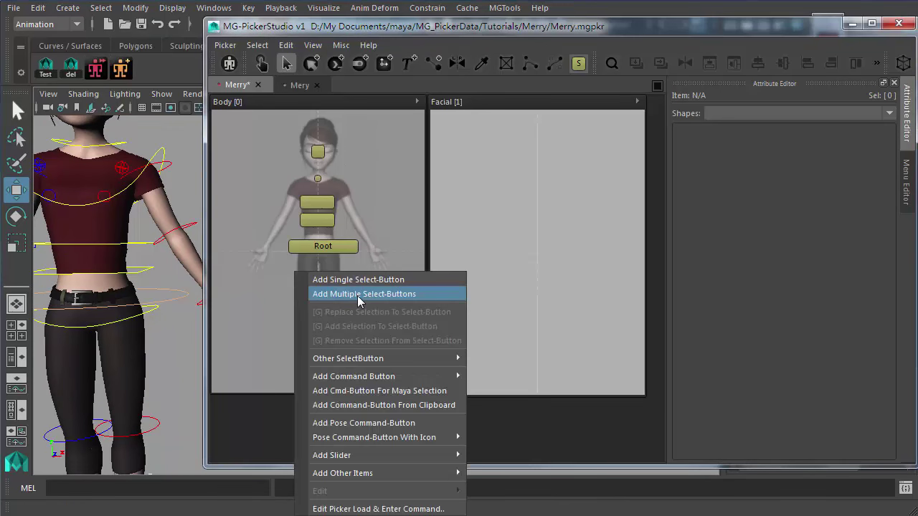
click(406, 206)
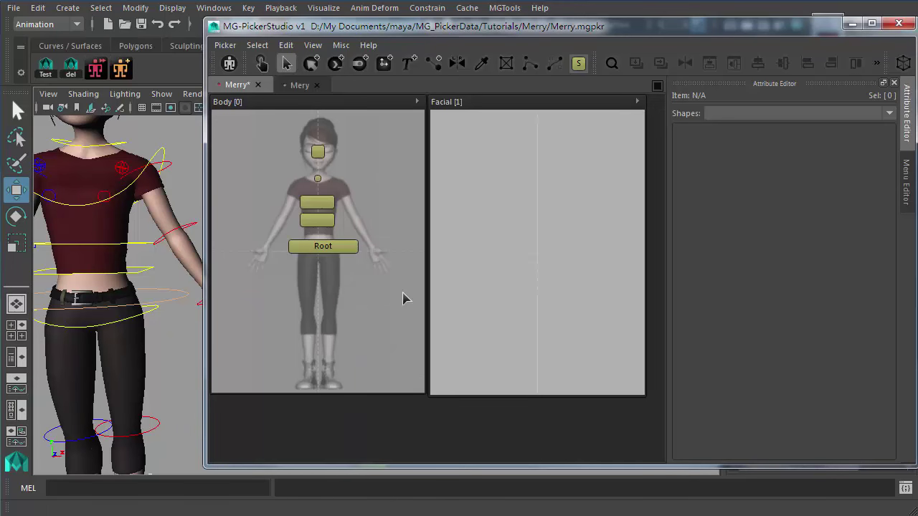
drag(347, 144, 301, 165)
click(288, 163)
Try copying the four foot buttons from the Mery demo picker into the Merry picker
click(294, 86)
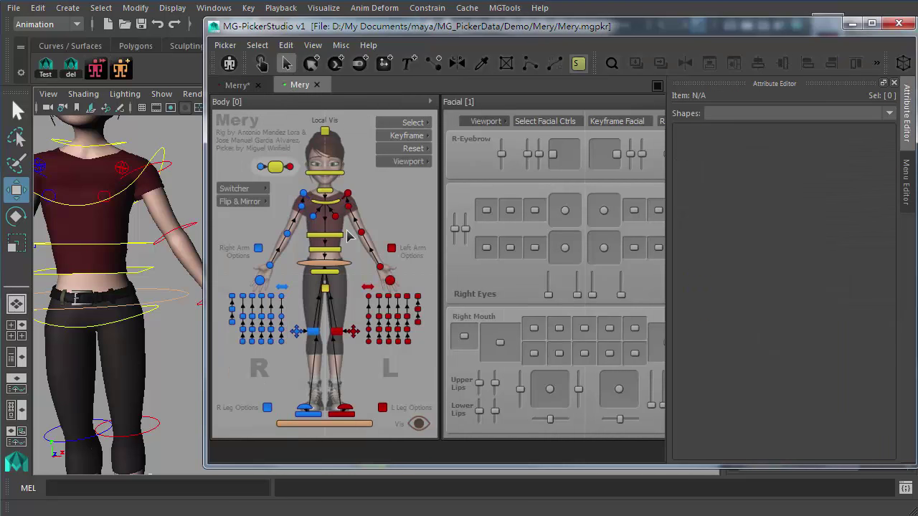
drag(292, 406, 362, 416)
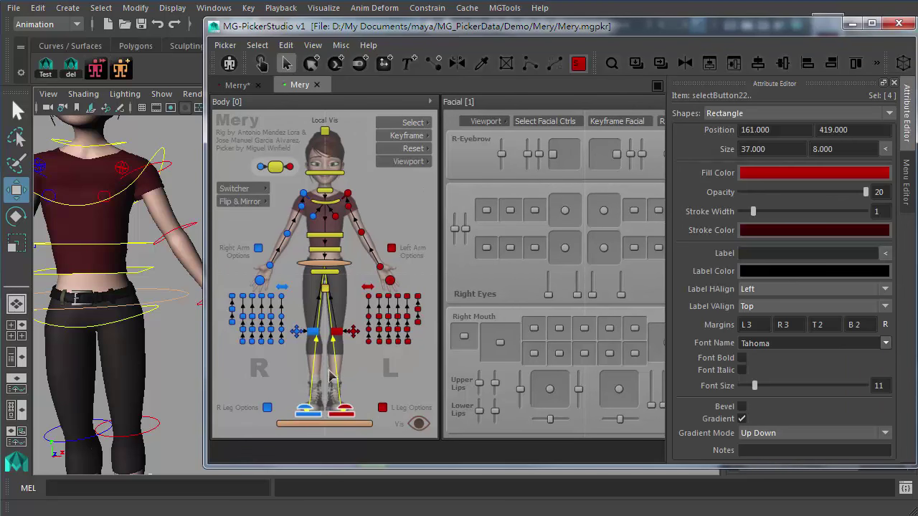
click(239, 86)
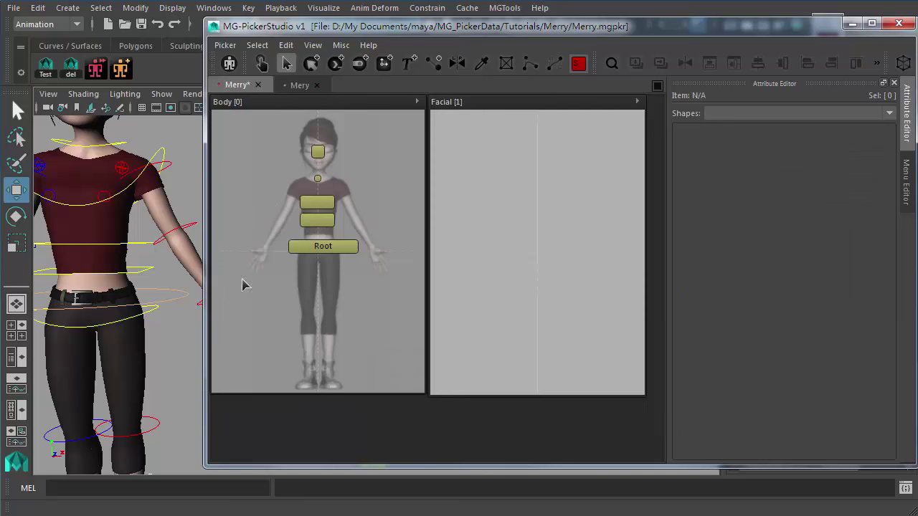
drag(347, 388, 342, 379)
click(354, 370)
key(ctrl+z)
key(ctrl+z)
click(298, 85)
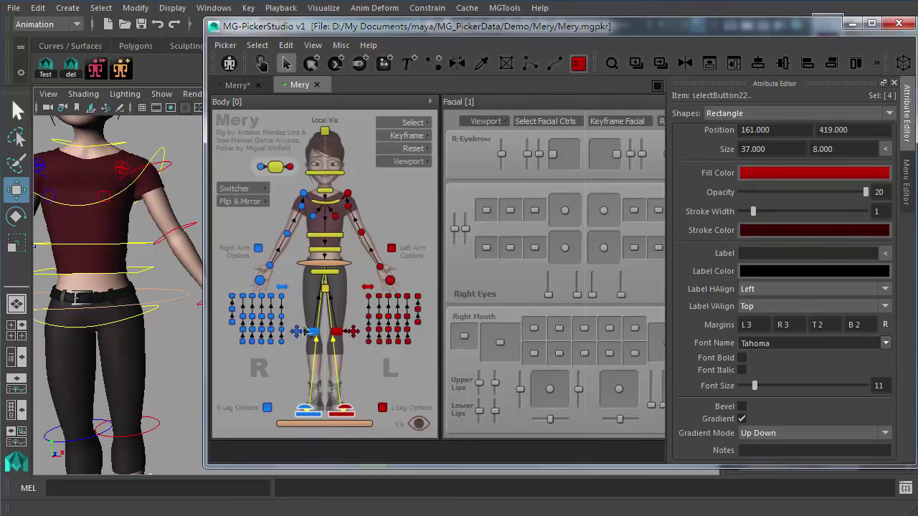
click(243, 85)
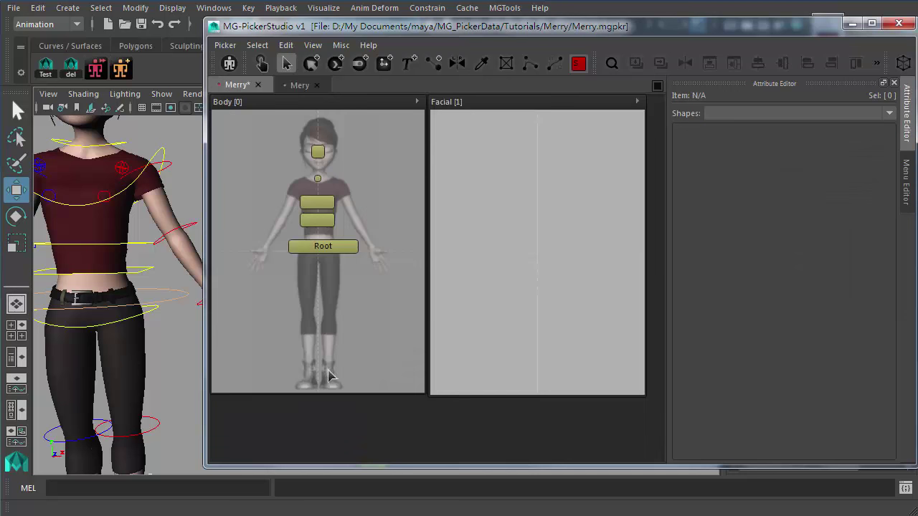
Replace the Root button with the orange hip ellipse and yellow bar copied from the Mery picker, placed over the figure's hips
click(298, 85)
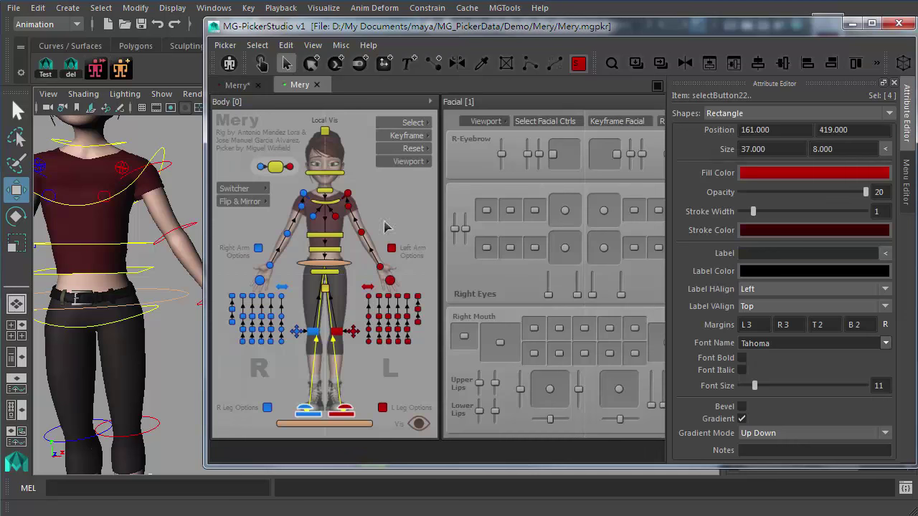
click(333, 267)
shift+click(322, 271)
click(236, 86)
click(324, 252)
key(Delete)
key(ctrl+z)
click(361, 285)
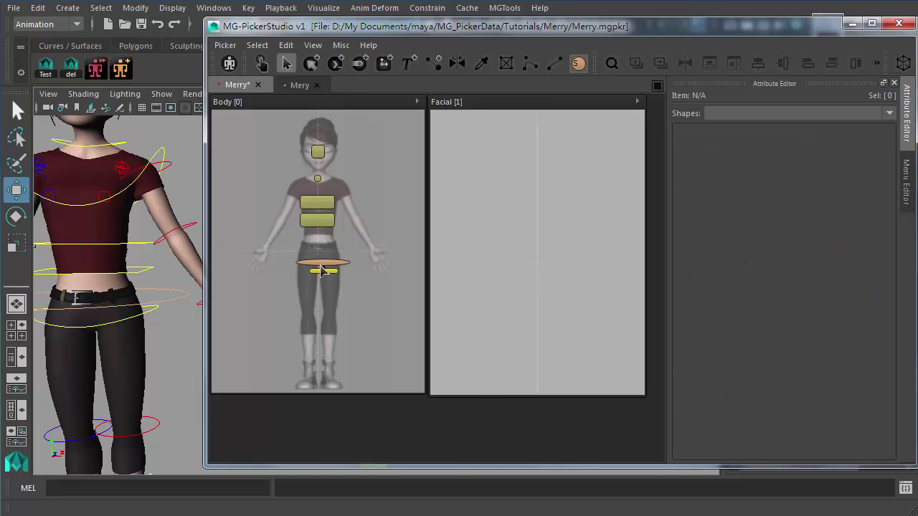
drag(359, 248, 331, 256)
click(363, 333)
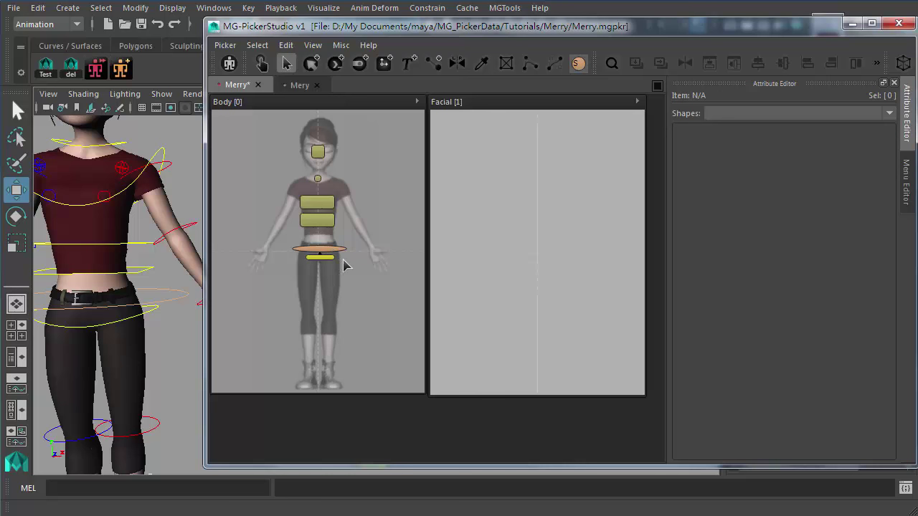
Delete the lower blank torso button and move the remaining one onto the chest at position 126, 114
click(319, 224)
drag(321, 224, 332, 203)
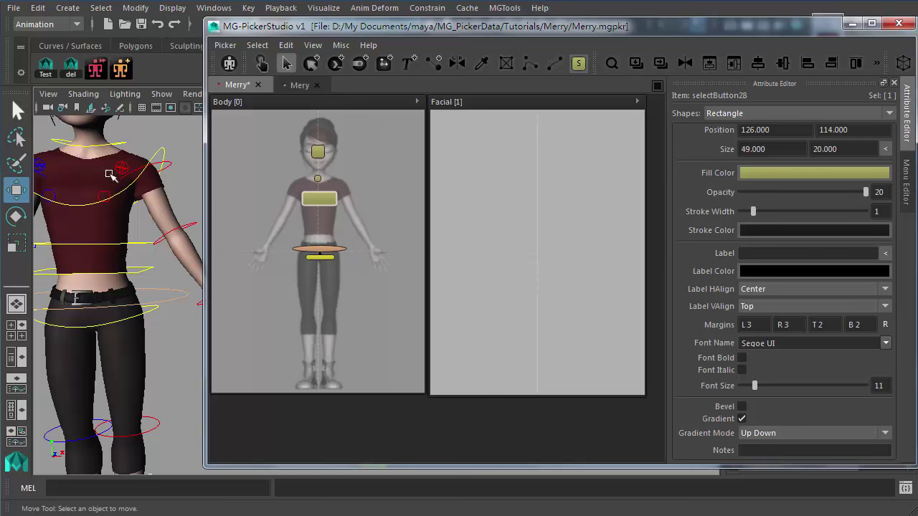
Examine the three torso controls of the rig by selecting the chest, middle and waist curves in turn in the viewport
click(81, 200)
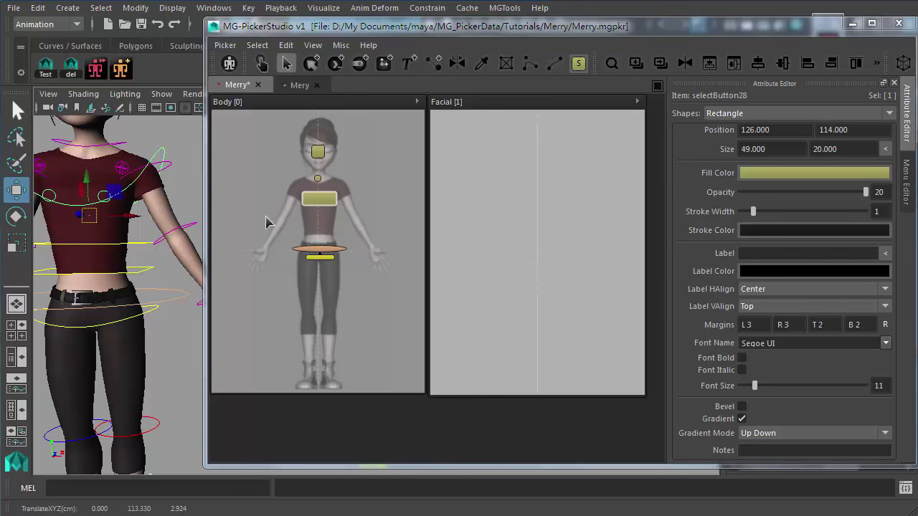
click(288, 213)
click(121, 244)
click(137, 272)
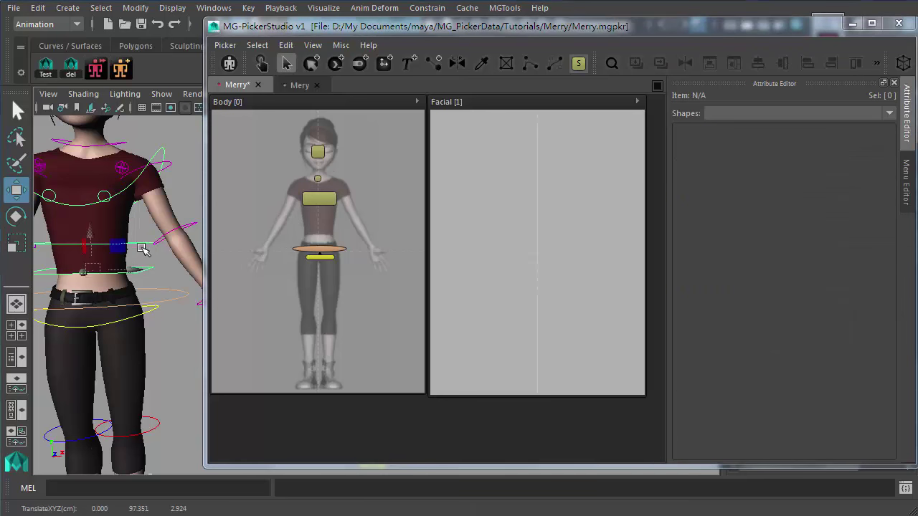
click(141, 251)
click(139, 245)
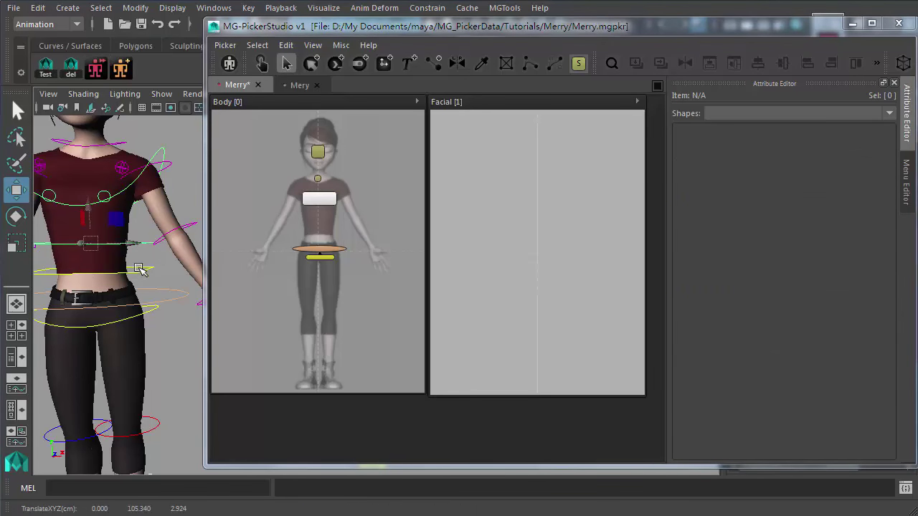
click(140, 268)
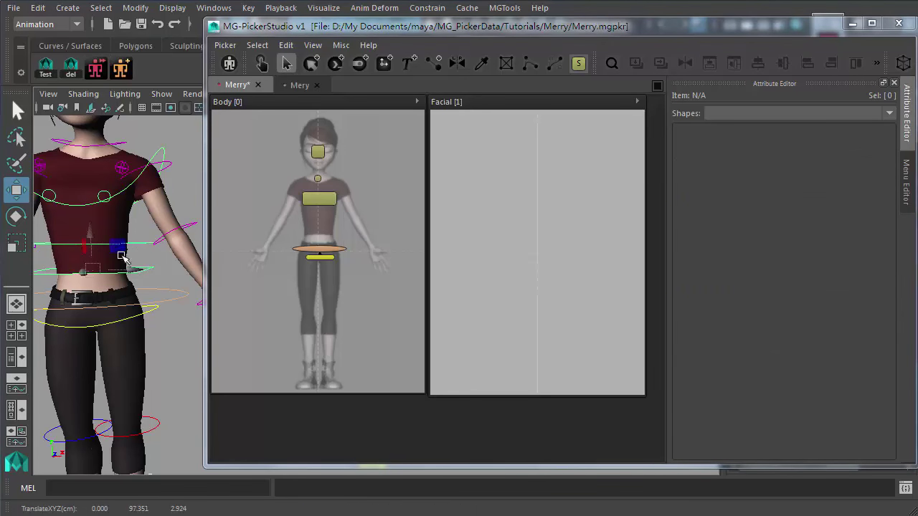
Resize the blank chest button to 48 by 13 at position 125, 112
click(318, 200)
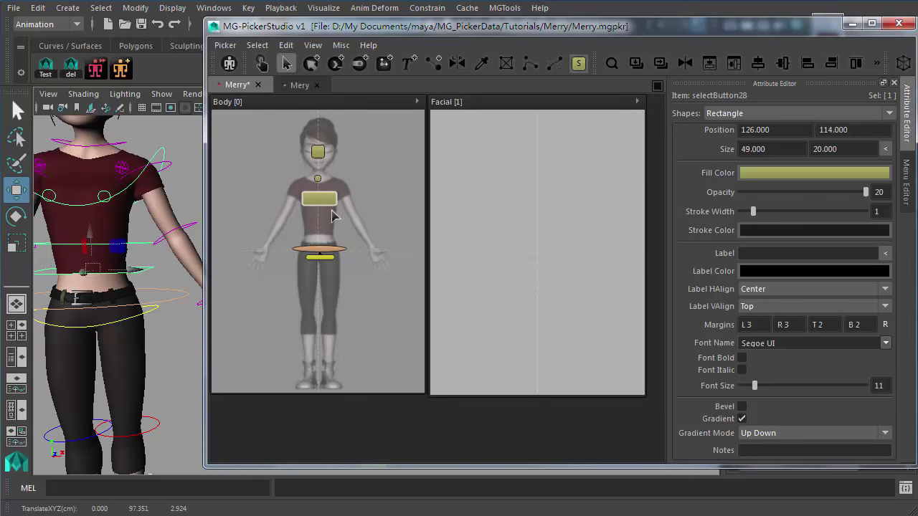
key(t)
drag(336, 205, 335, 199)
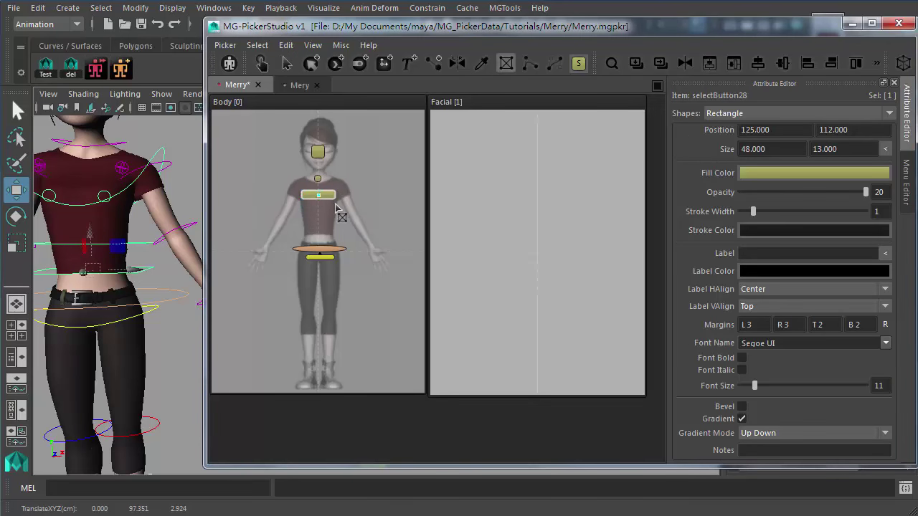
key(q)
Duplicate the resized chest button twice down the torso, placing the copies at 125, 130 and 125, 148
click(326, 203)
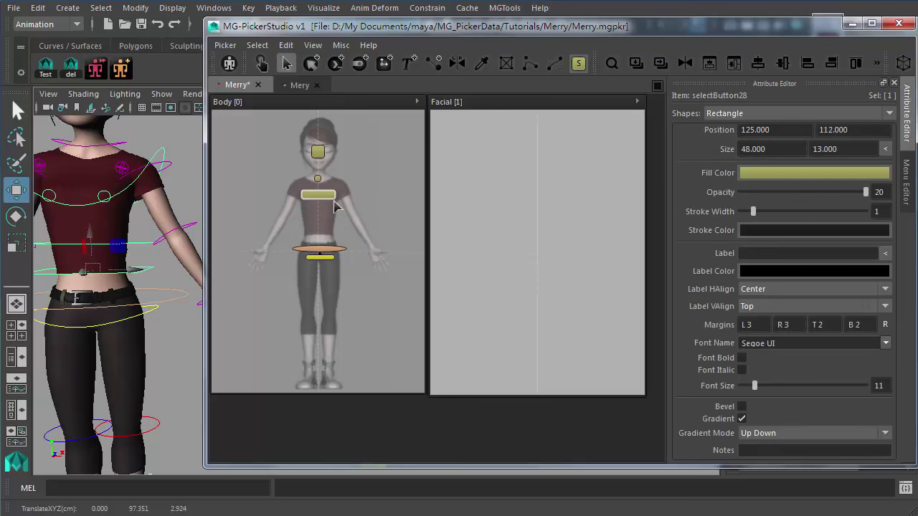
key(ctrl+d)
key(ctrl+d)
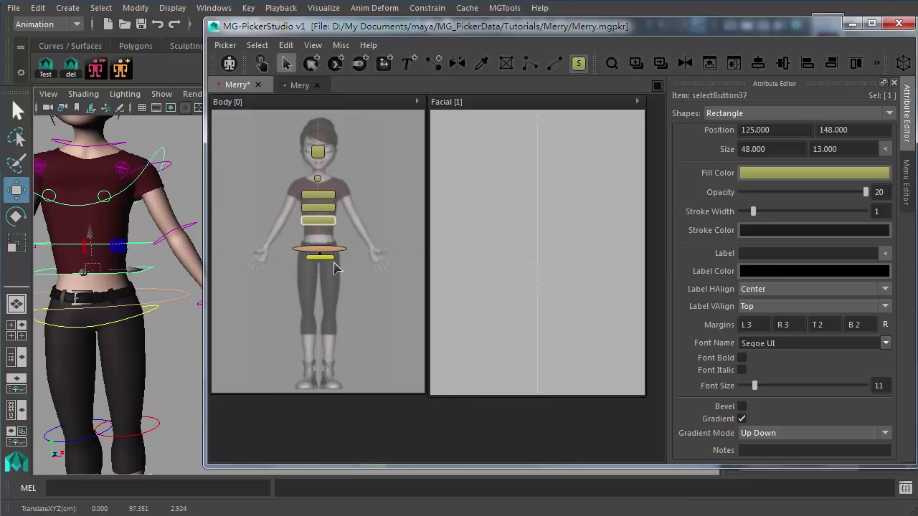
click(361, 249)
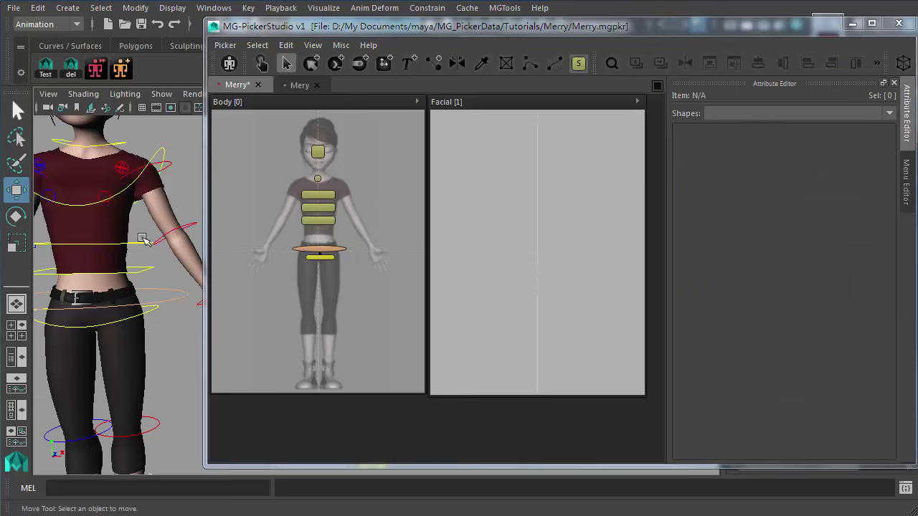
Replace the members of the middle and lower torso buttons with the matching middle torso and waist controls of the rig
click(325, 209)
right_click(324, 209)
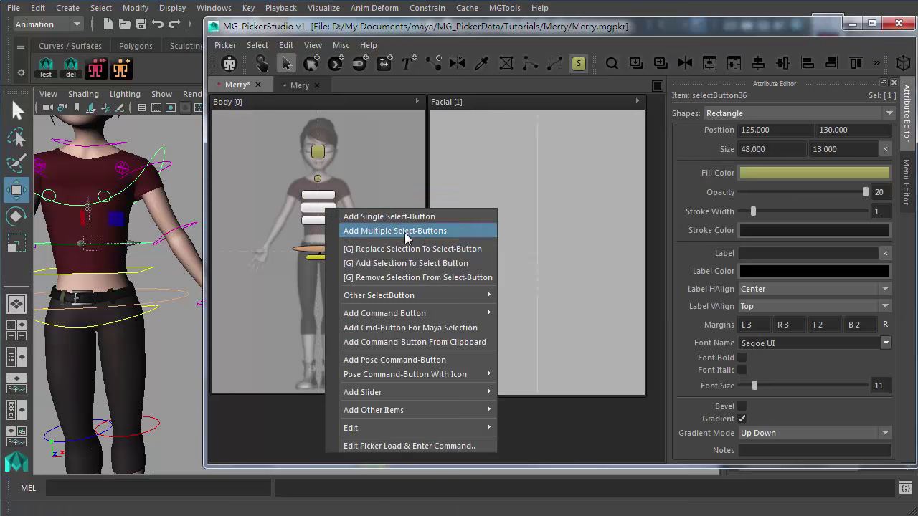
click(400, 249)
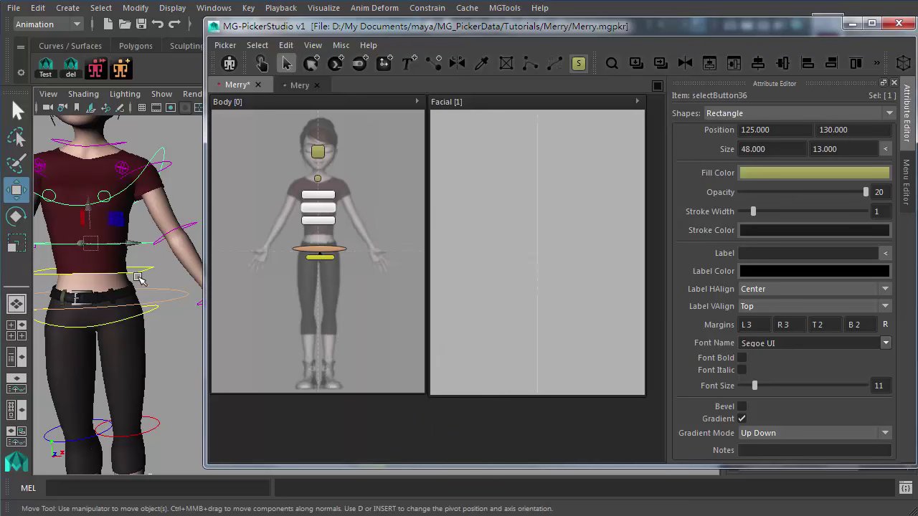
click(320, 222)
right_click(320, 222)
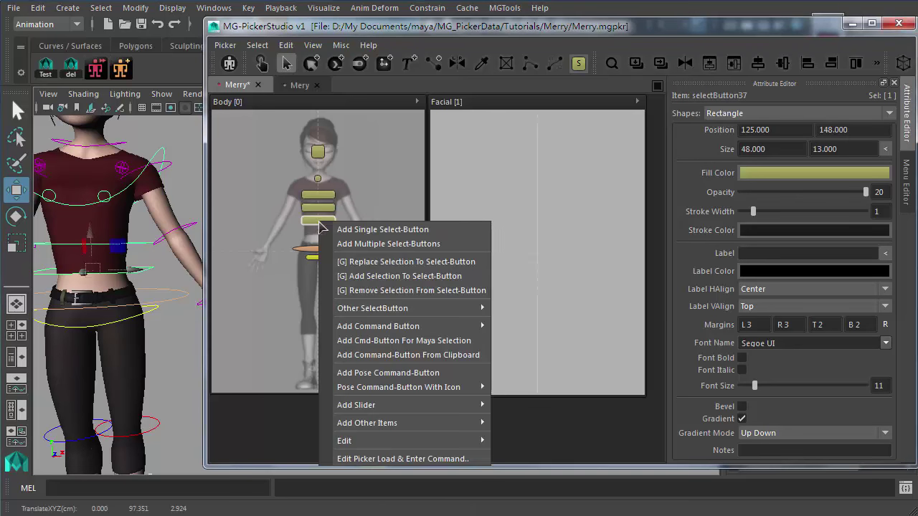
click(399, 262)
click(332, 319)
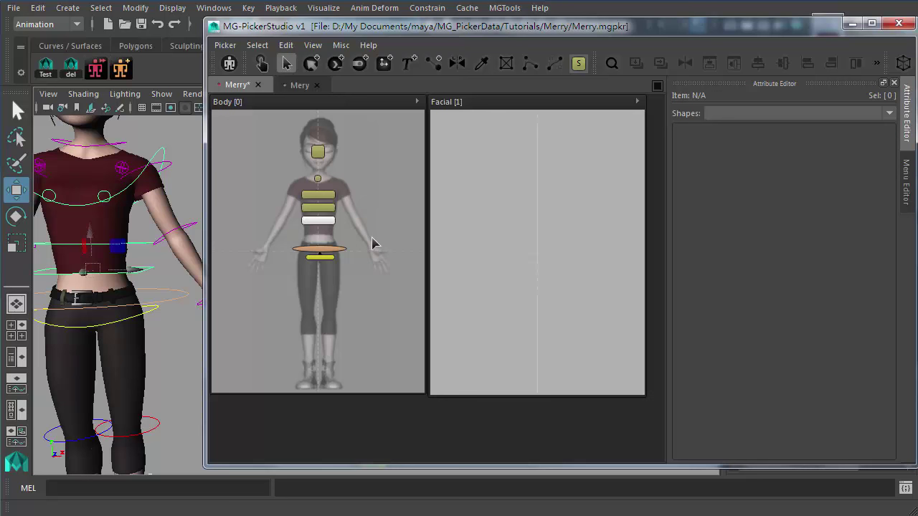
Move the head button up onto the forehead at position 139, 33
click(319, 150)
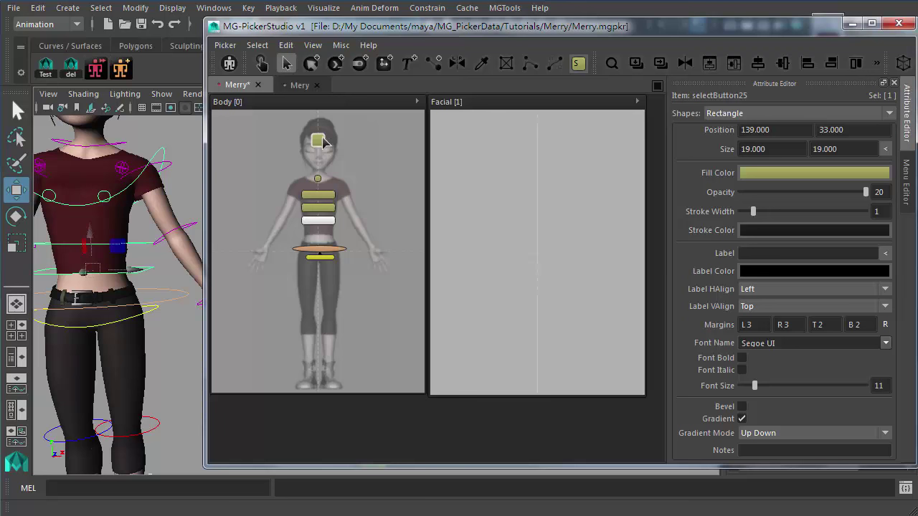
alt+drag(322, 147, 322, 157)
key(ctrl+z)
Try duplicating the head button to its right side, and remove the copy
click(321, 142)
key(ctrl+d)
click(329, 144)
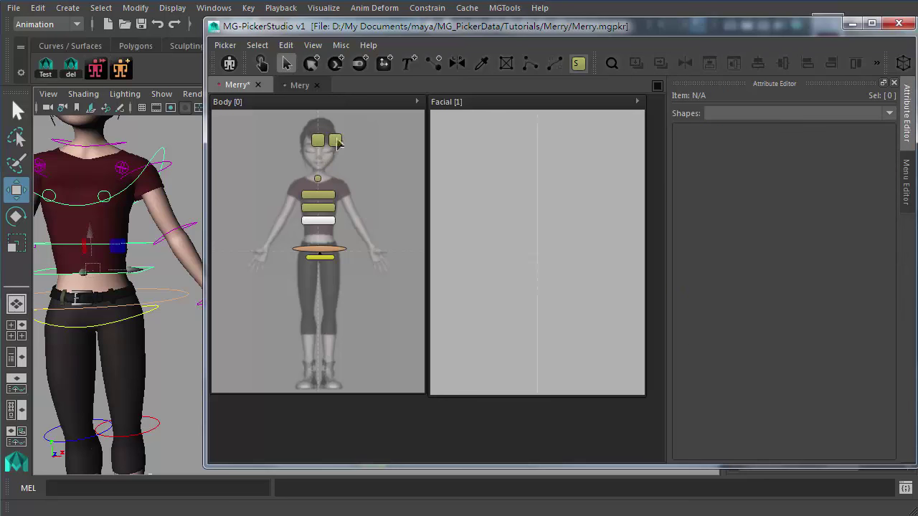
click(334, 141)
key(Delete)
Try duplicating the head button once directly above it and once to its left, removing each copy
click(318, 143)
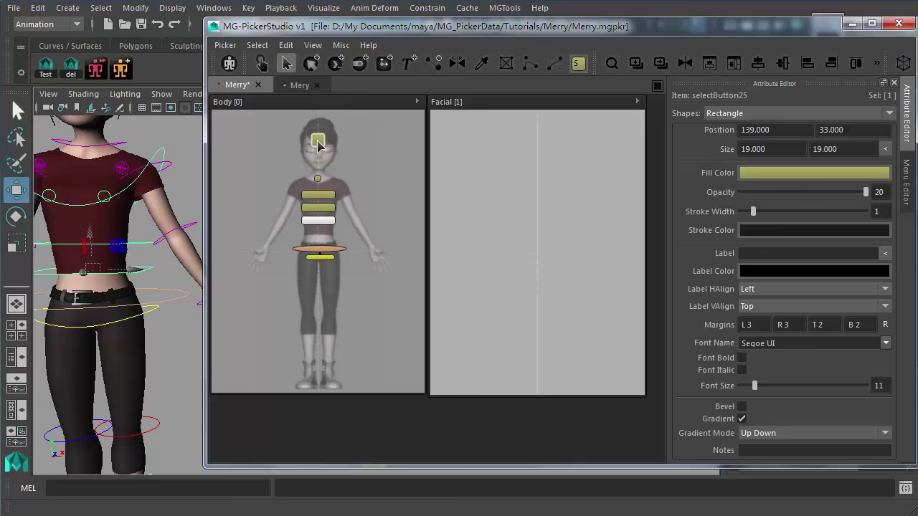
key(ctrl+Up)
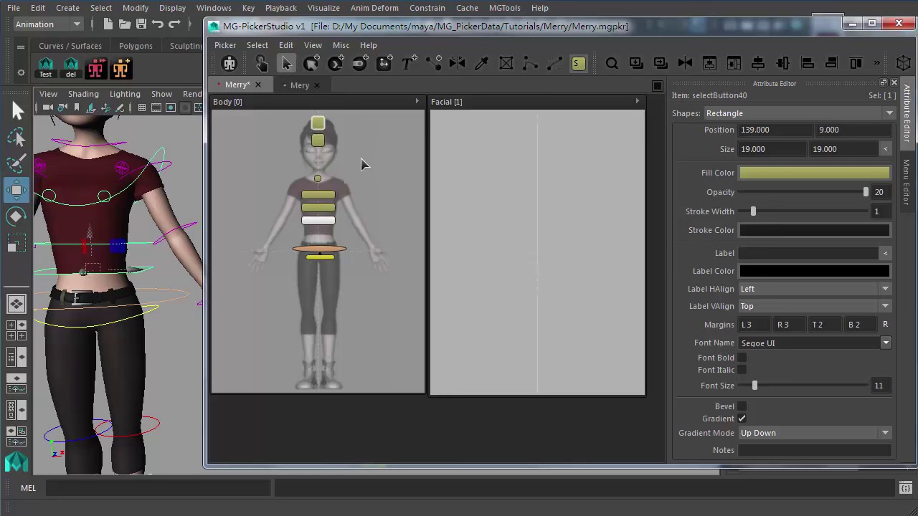
key(Delete)
click(319, 143)
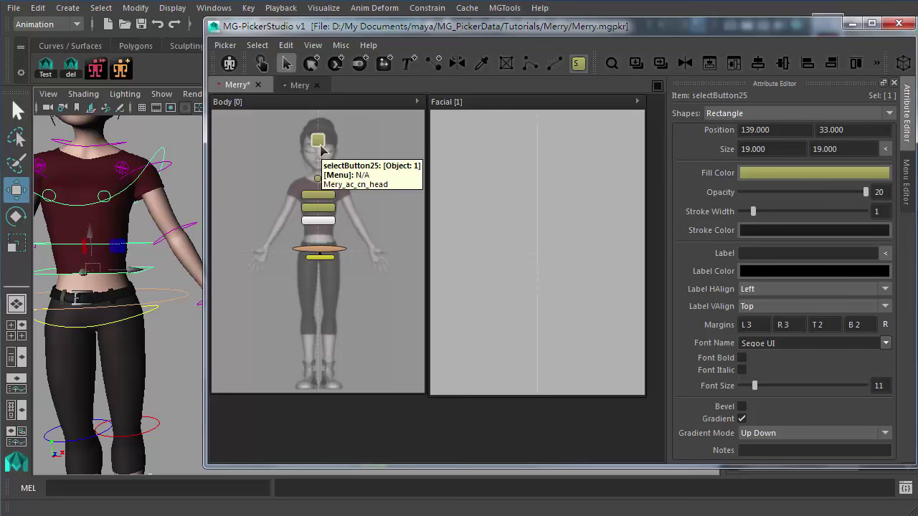
key(ctrl+Left)
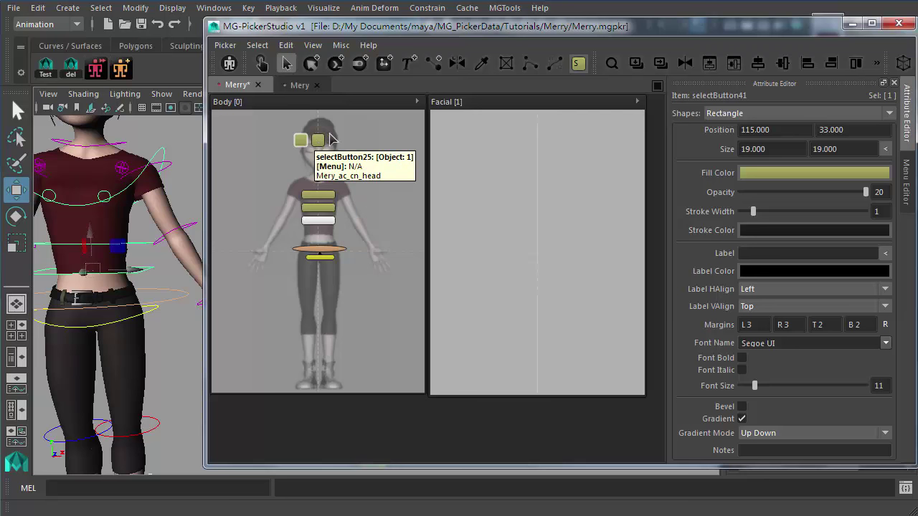
key(Delete)
Examine the members and post-action settings of the chest button and the two hip buttons
click(352, 119)
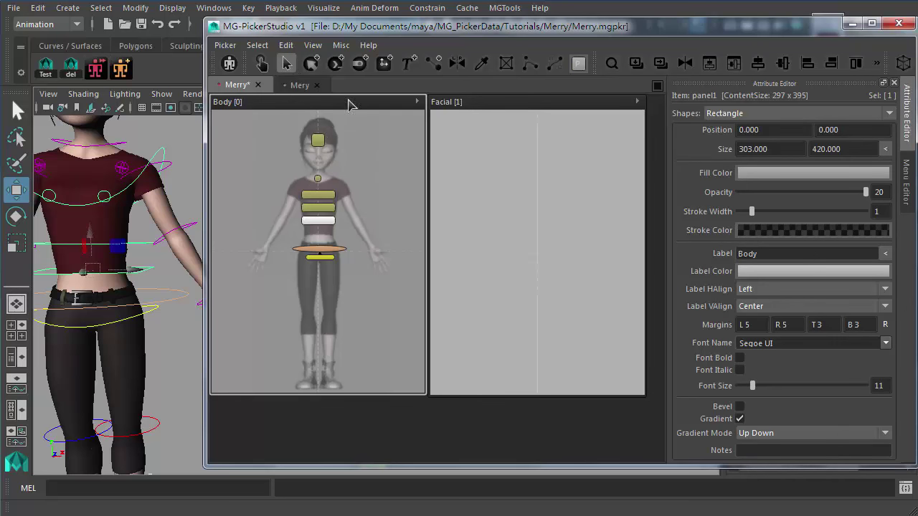
click(336, 139)
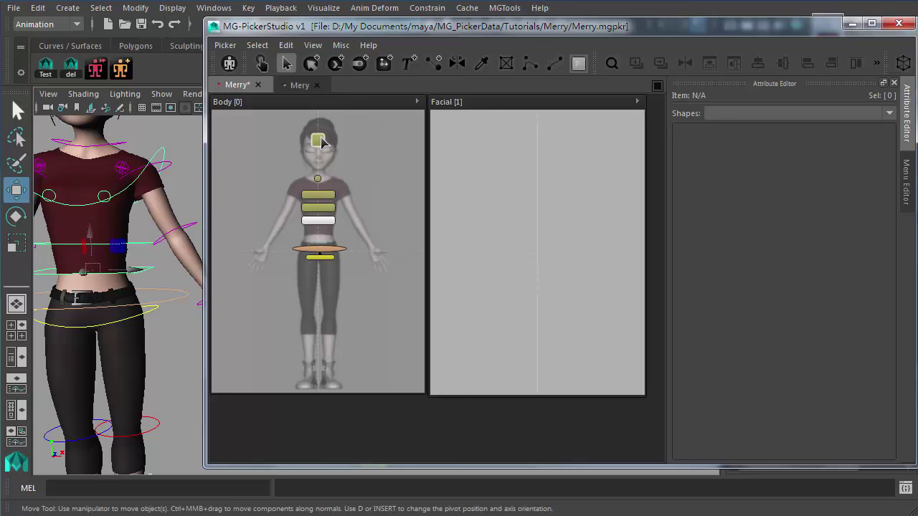
click(318, 195)
scroll(714, 363, down, 5)
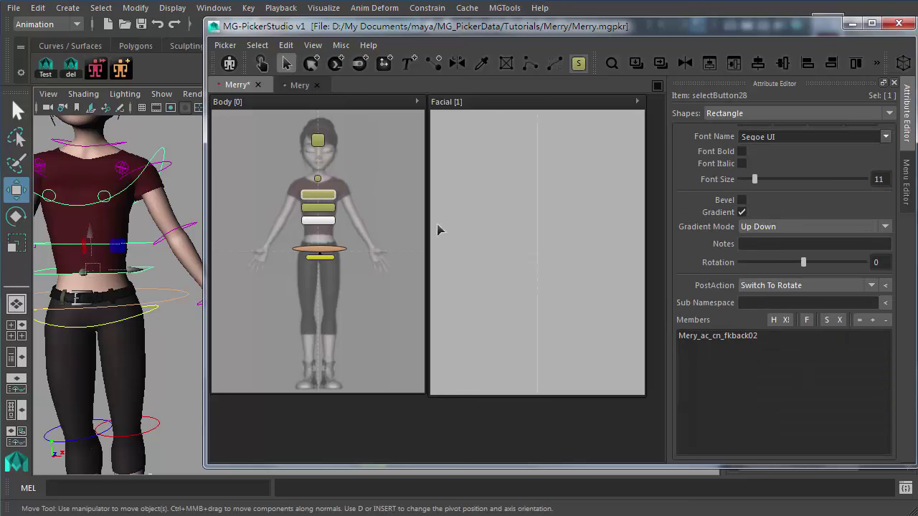
click(400, 189)
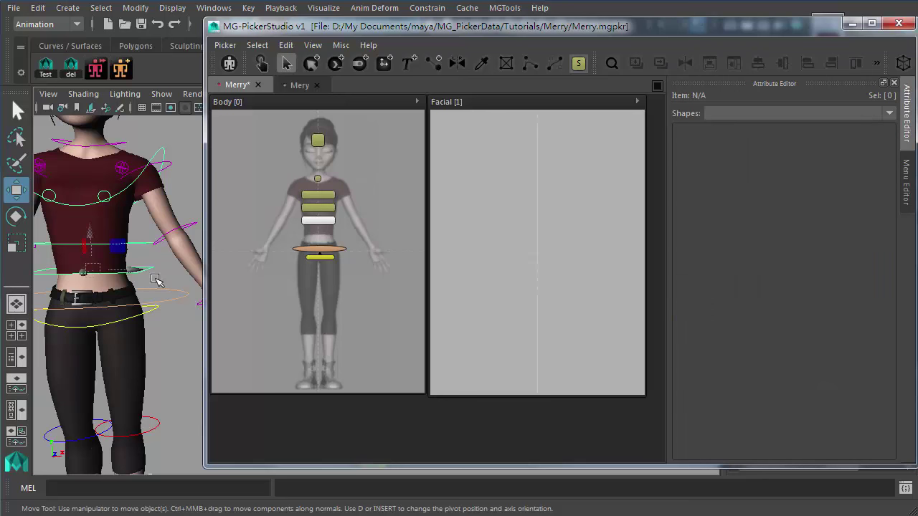
drag(345, 292, 312, 239)
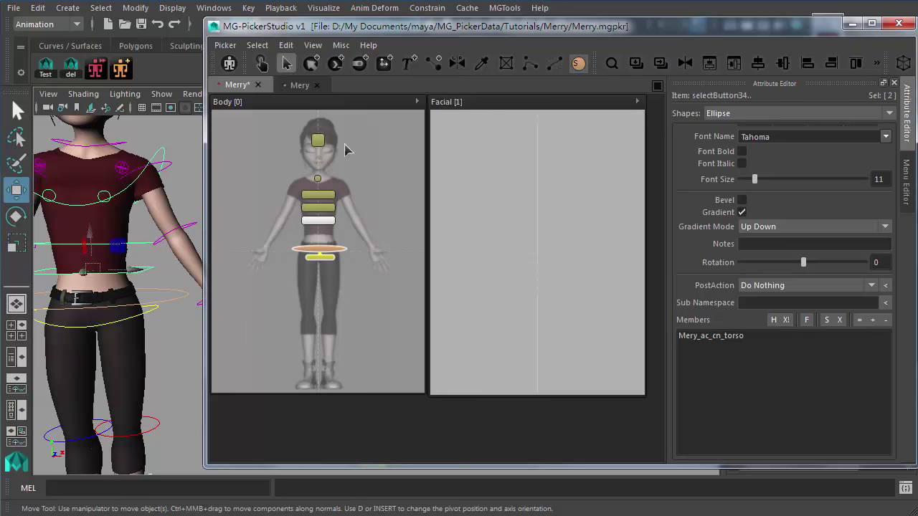
click(370, 180)
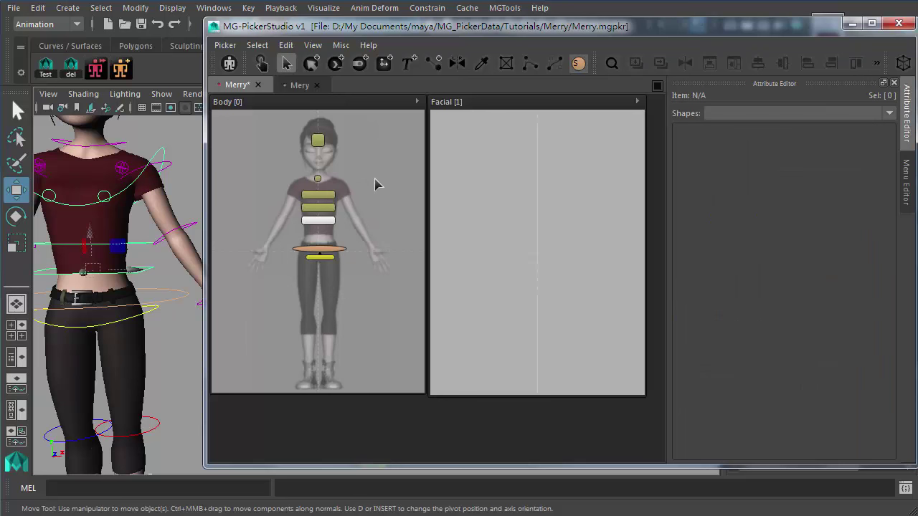
Delete all head, neck, torso and hip buttons from the Body picture
click(369, 176)
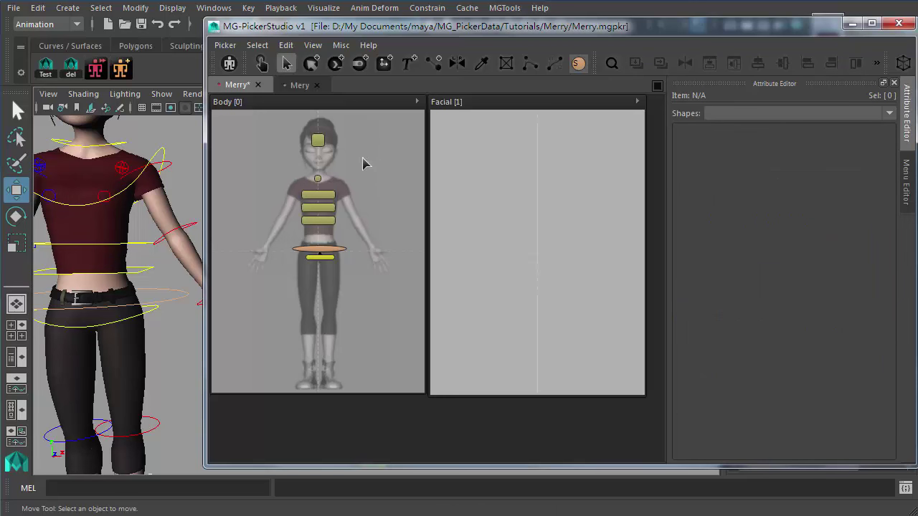
drag(252, 137, 365, 314)
key(Delete)
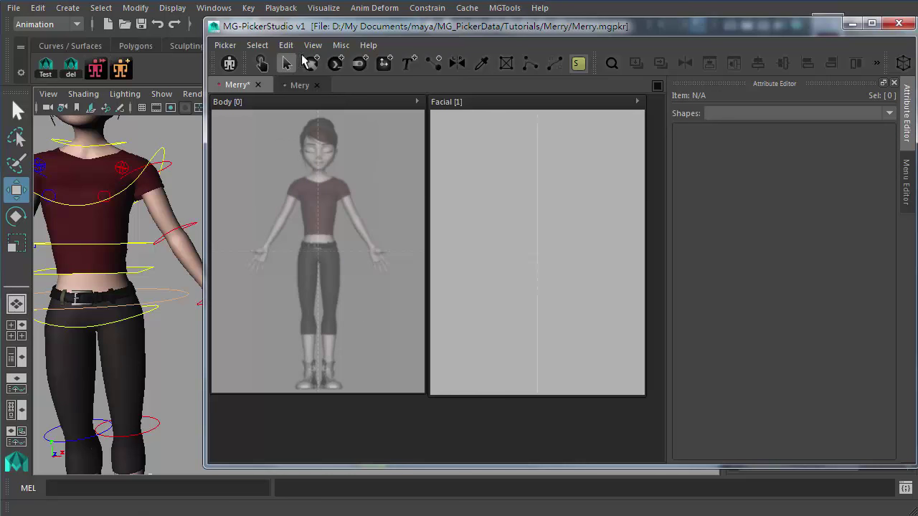
Select the rig's chest control and prepare the 3D view for the Body panel
alt+right_drag(164, 207, 90, 206)
alt+middle_drag(163, 223, 127, 201)
alt+right_drag(156, 219, 38, 216)
alt+middle_drag(194, 244, 66, 191)
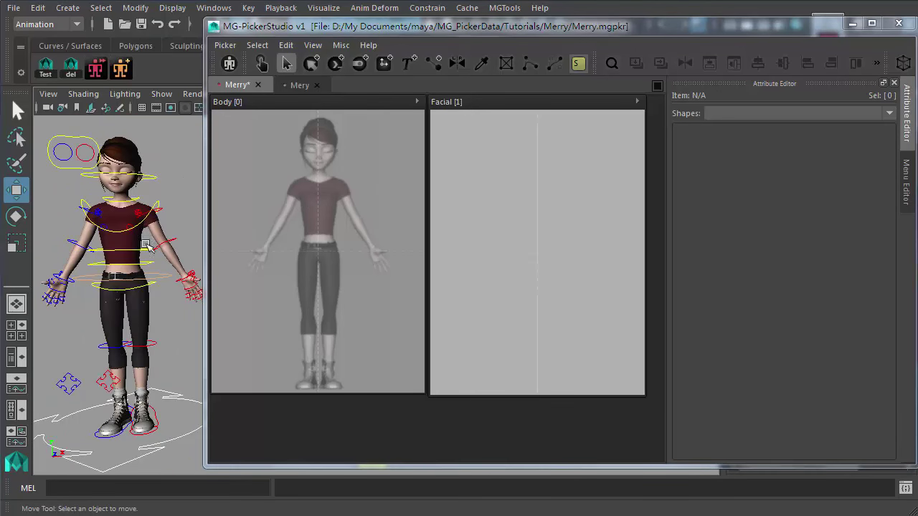
click(157, 203)
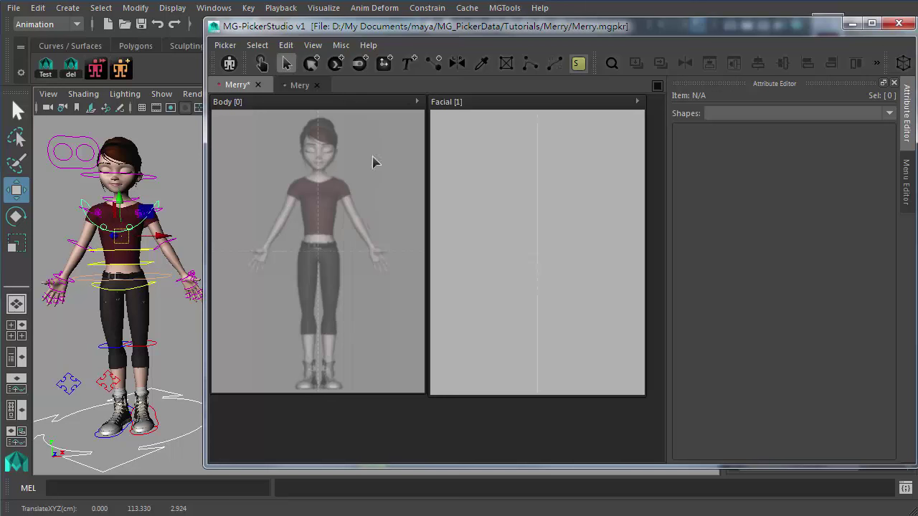
click(417, 102)
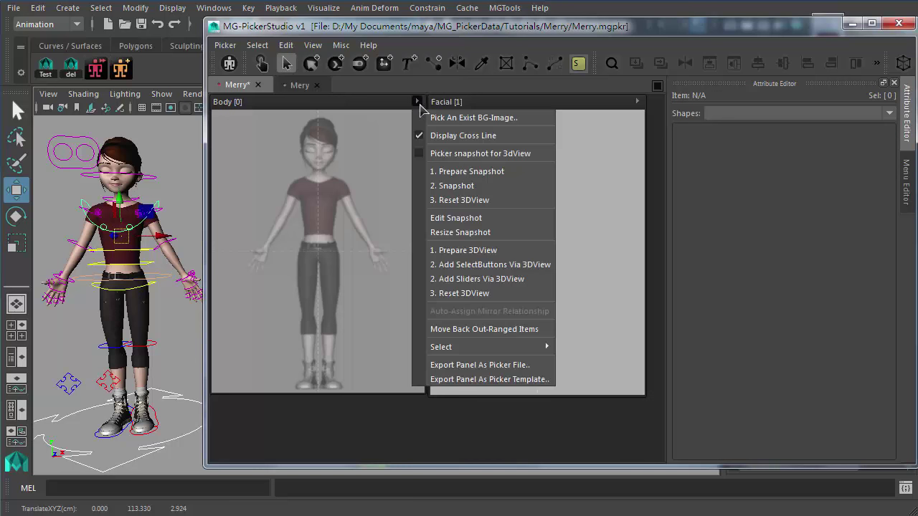
click(497, 252)
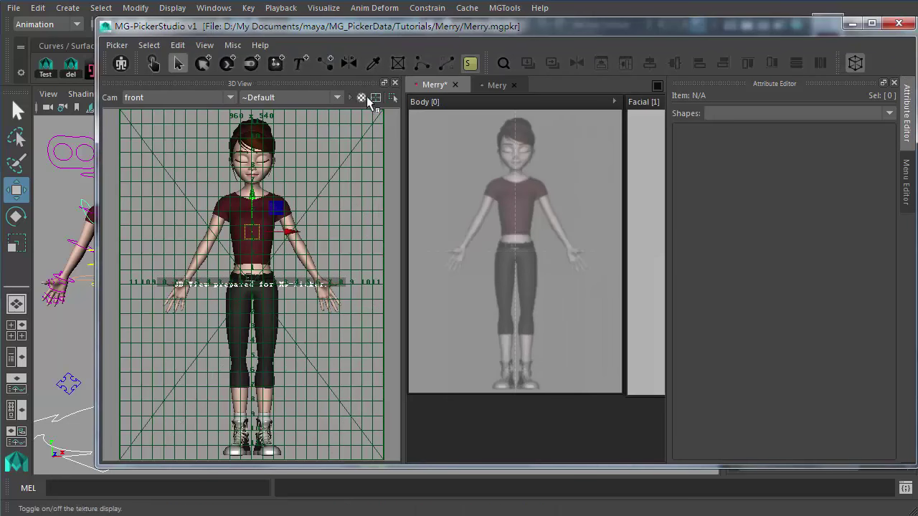
Show the rig's control curves in the front-camera 3D view
click(375, 98)
click(376, 98)
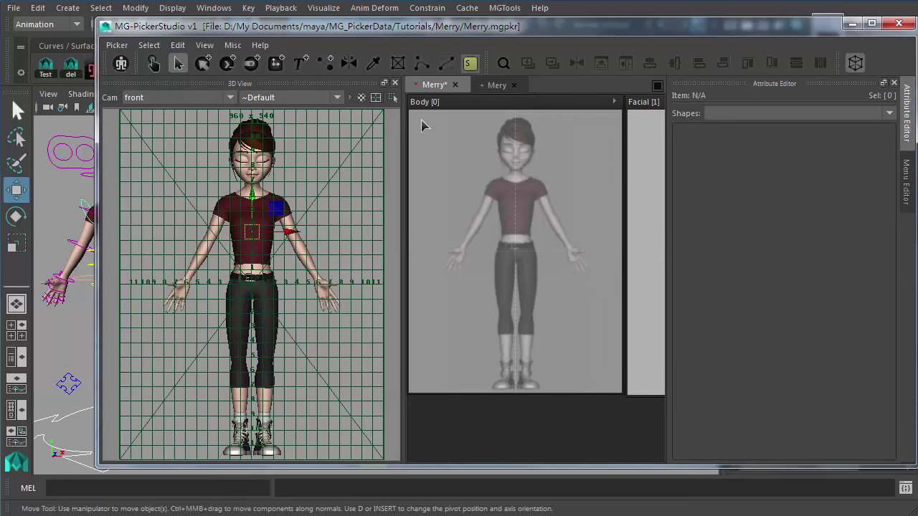
click(360, 97)
click(404, 158)
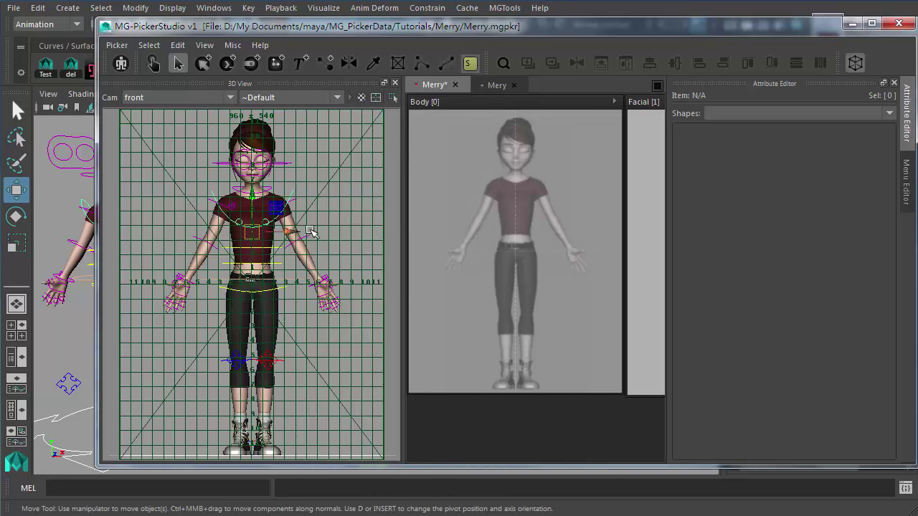
Select the rig's head, neck, chest, spine and hip control curves in the front 3D view
key(q)
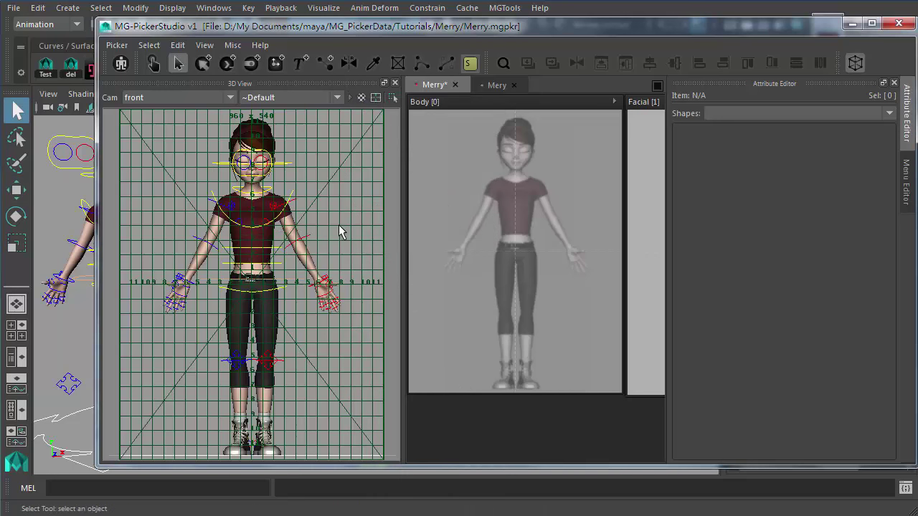
click(286, 169)
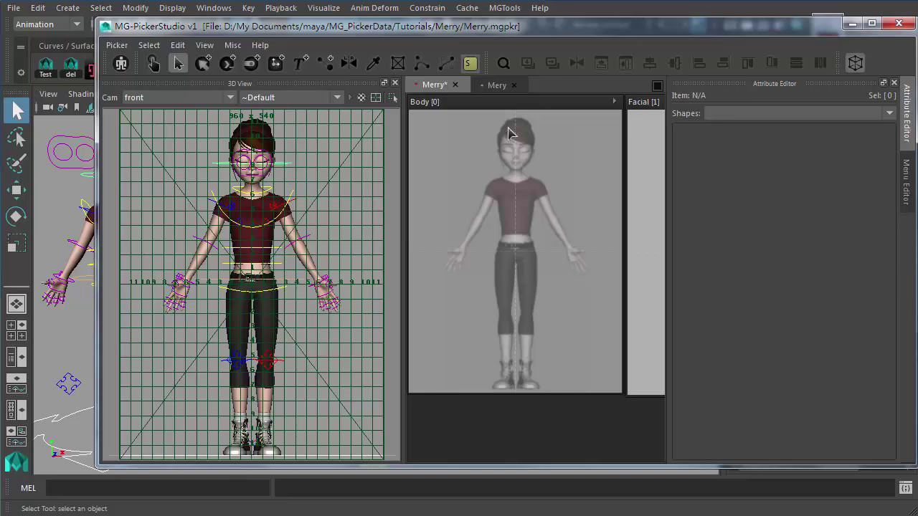
click(274, 191)
shift+click(291, 196)
shift+click(264, 249)
click(281, 291)
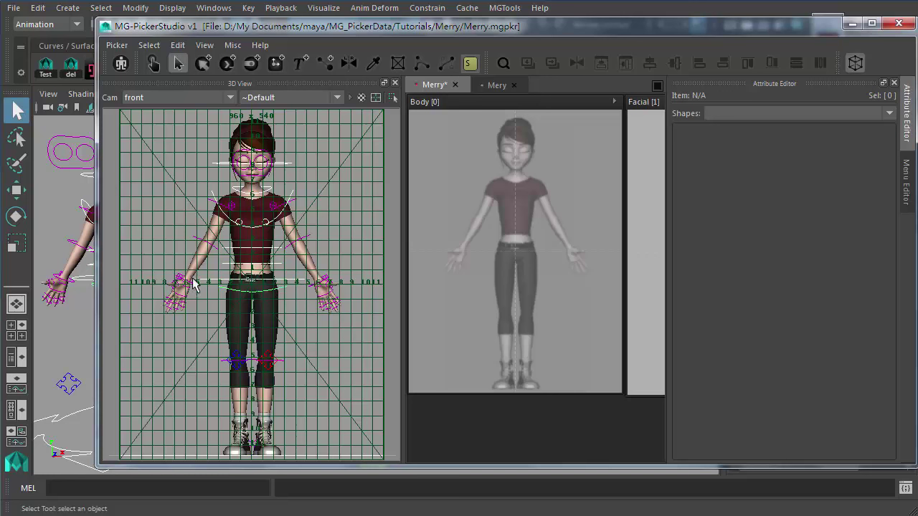
Add the knee, arm and hand controls to the selection and create Body panel select buttons for them via the 3D view
click(236, 366)
shift+click(279, 363)
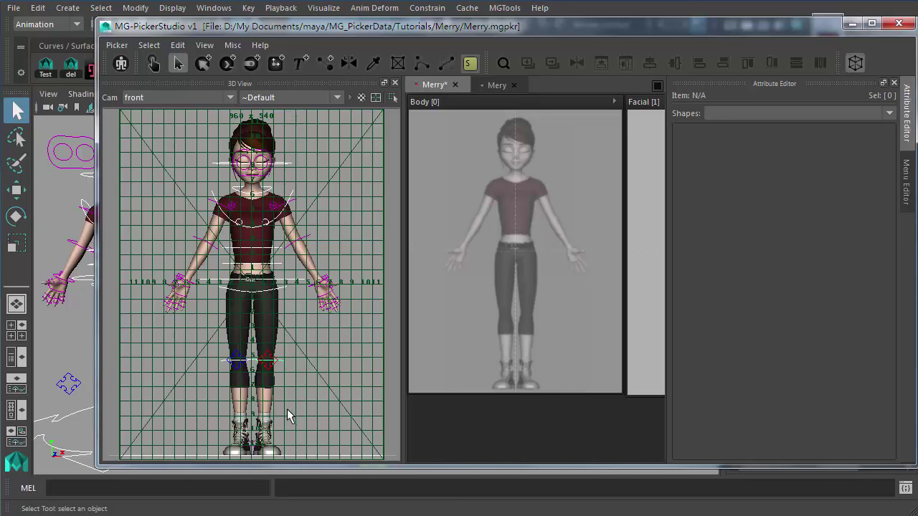
shift+click(309, 242)
shift+click(201, 245)
shift+click(198, 285)
click(614, 102)
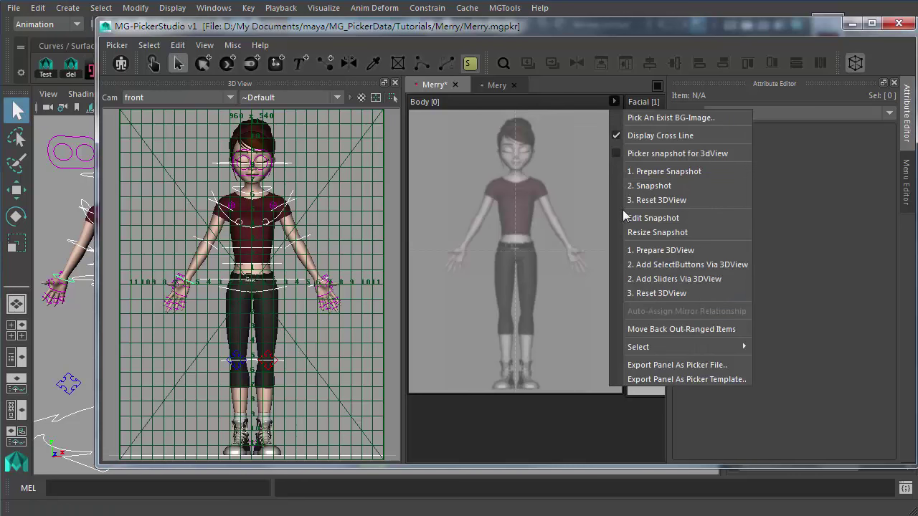
click(713, 266)
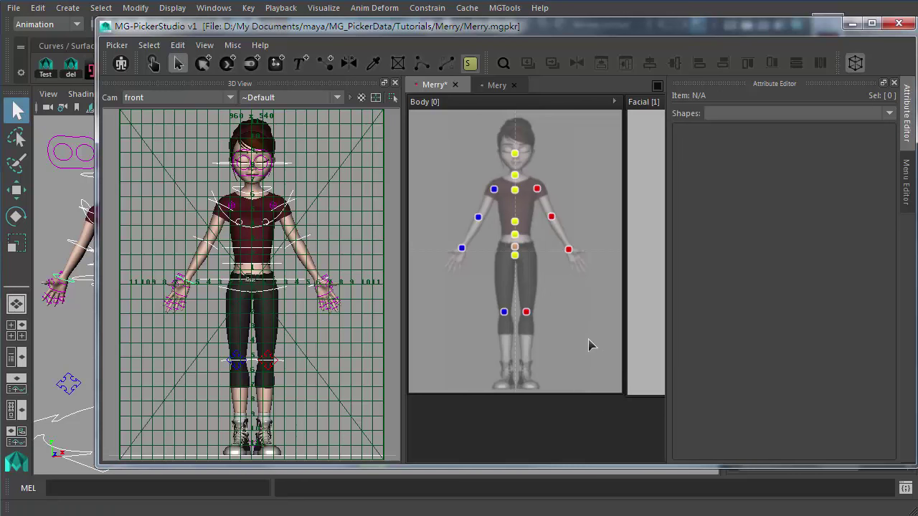
click(348, 335)
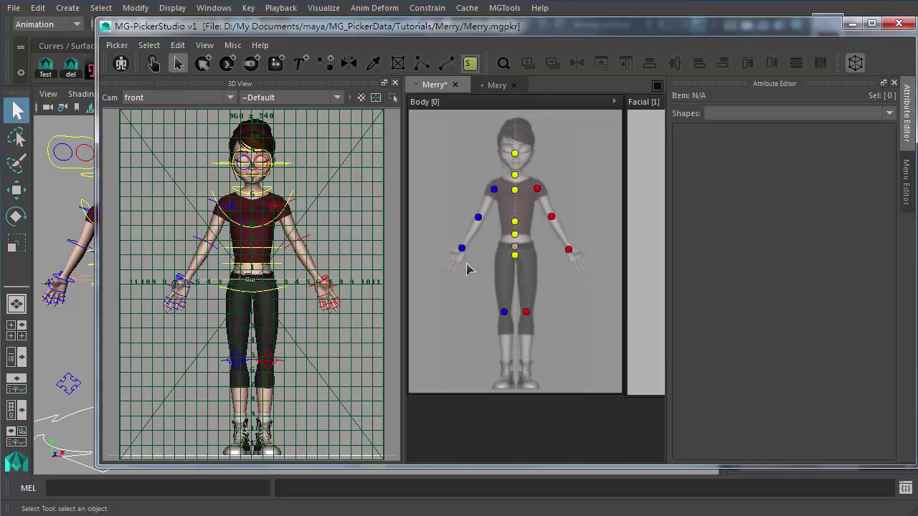
Examine the members and post-action settings of the left upper-arm and hand buttons against the arm's control curves
click(538, 189)
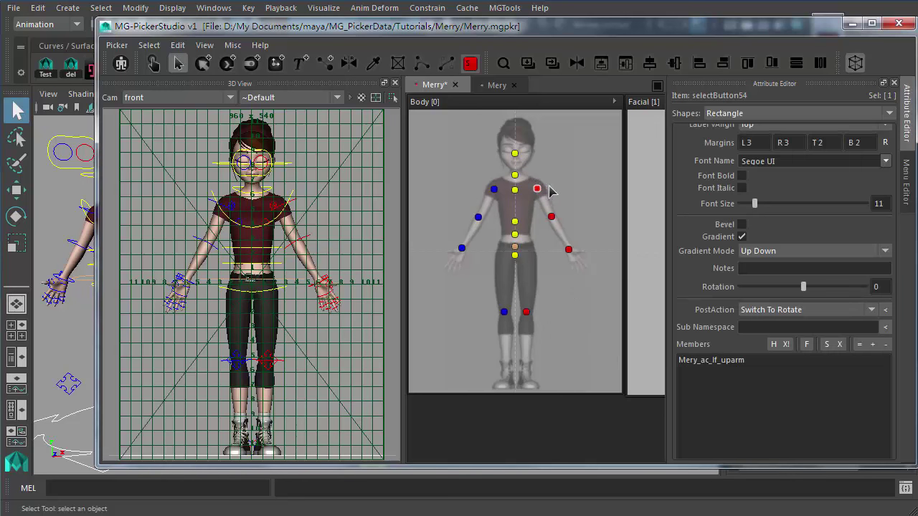
click(291, 195)
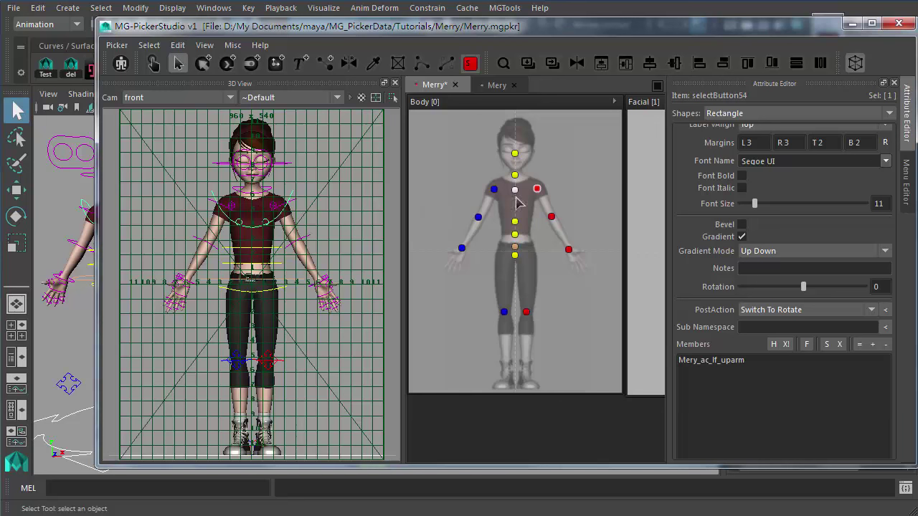
click(558, 189)
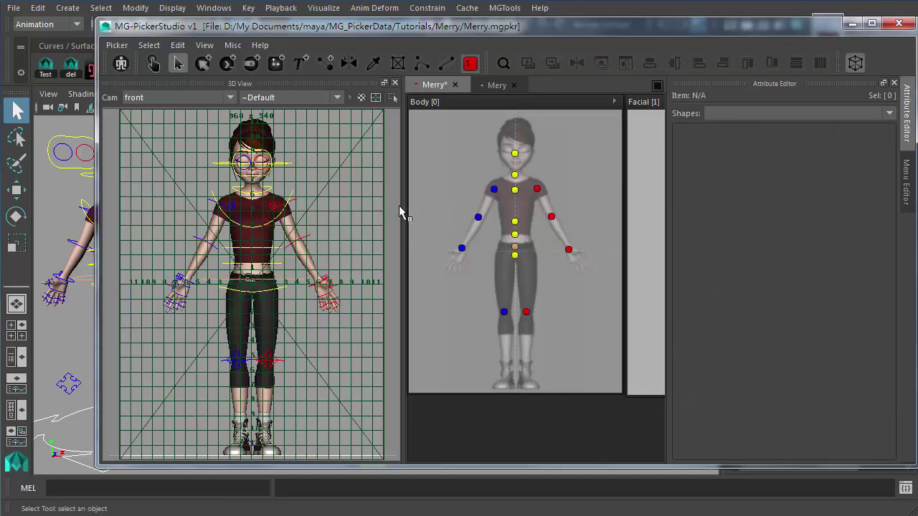
click(538, 189)
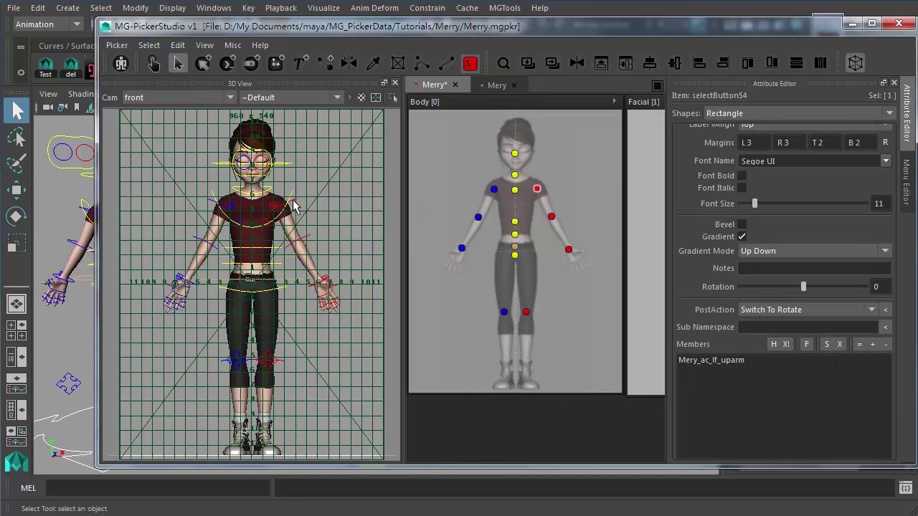
click(307, 226)
click(308, 242)
click(583, 201)
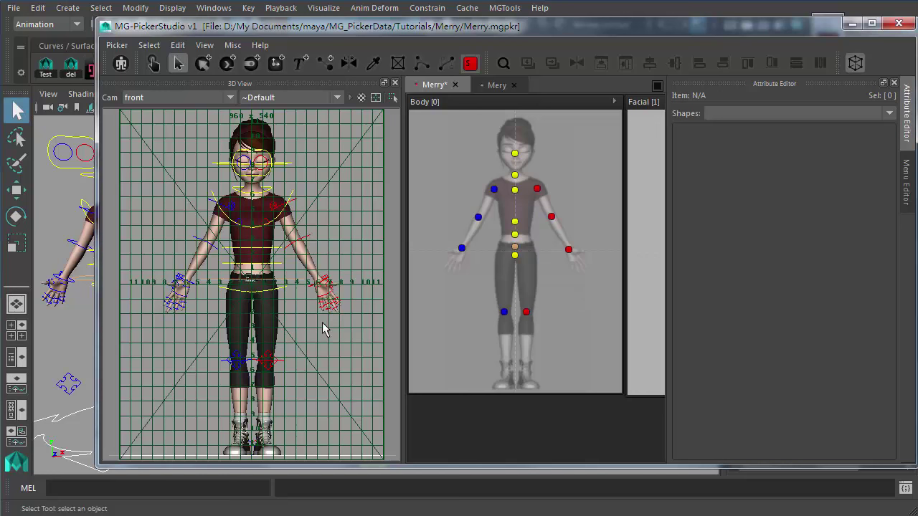
click(316, 243)
click(570, 252)
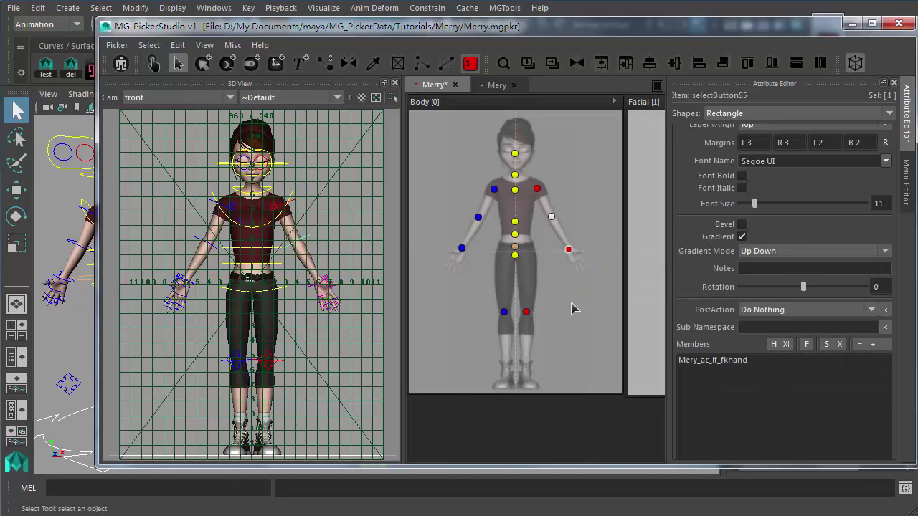
click(567, 308)
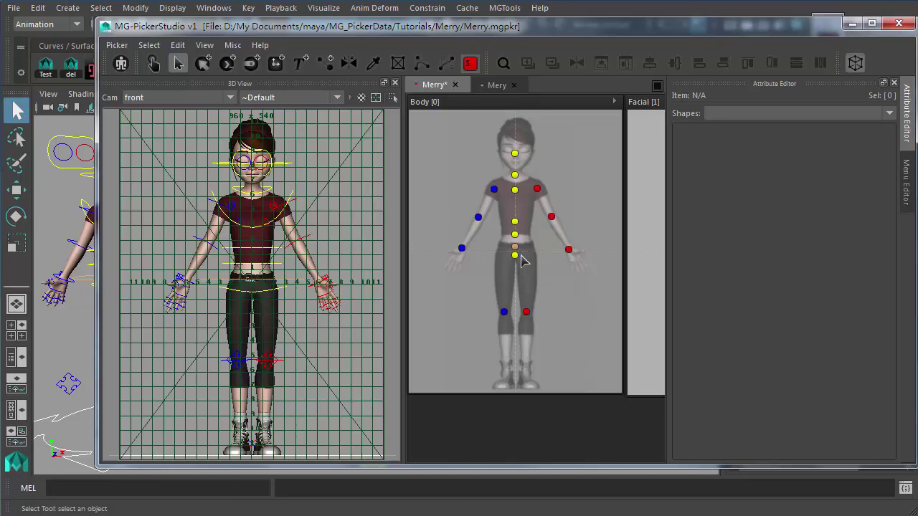
Widen the six neck, chest, spine and hip buttons along the body's midline into horizontal bars
drag(522, 270, 514, 173)
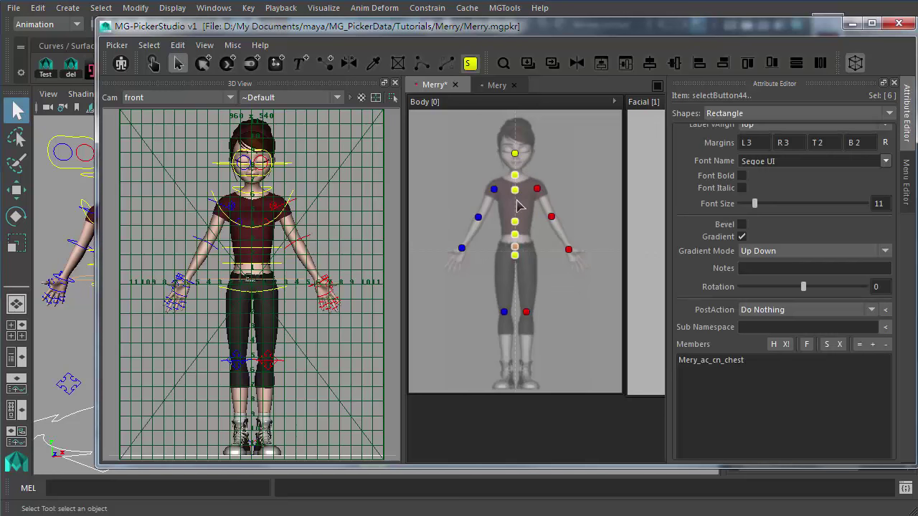
key(t)
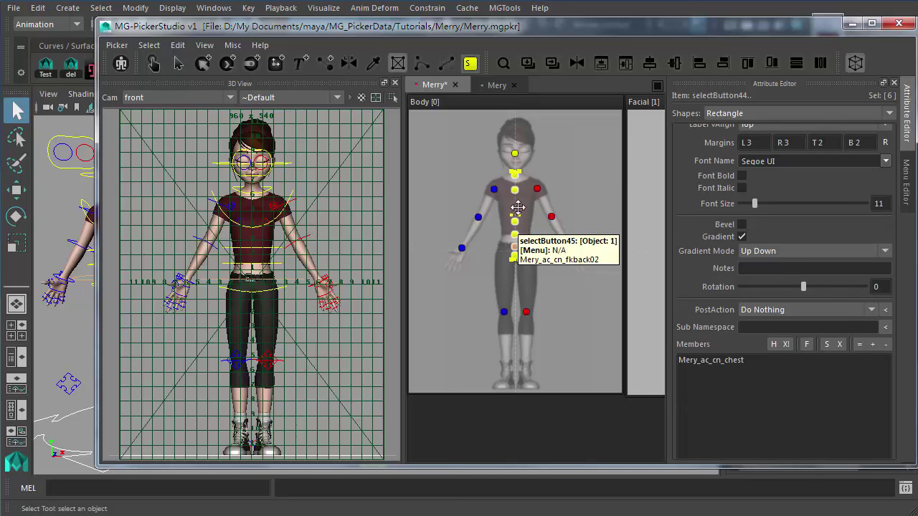
drag(520, 216, 543, 224)
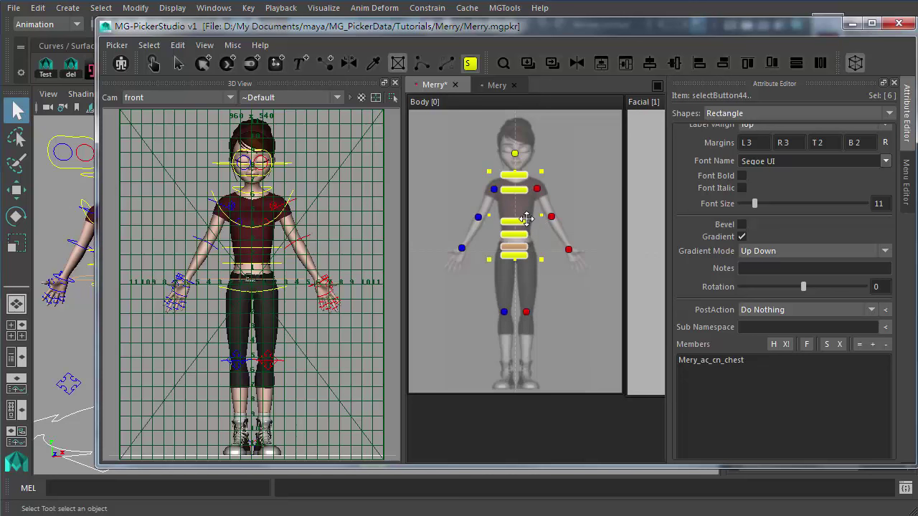
click(551, 275)
key(q)
drag(520, 186, 519, 182)
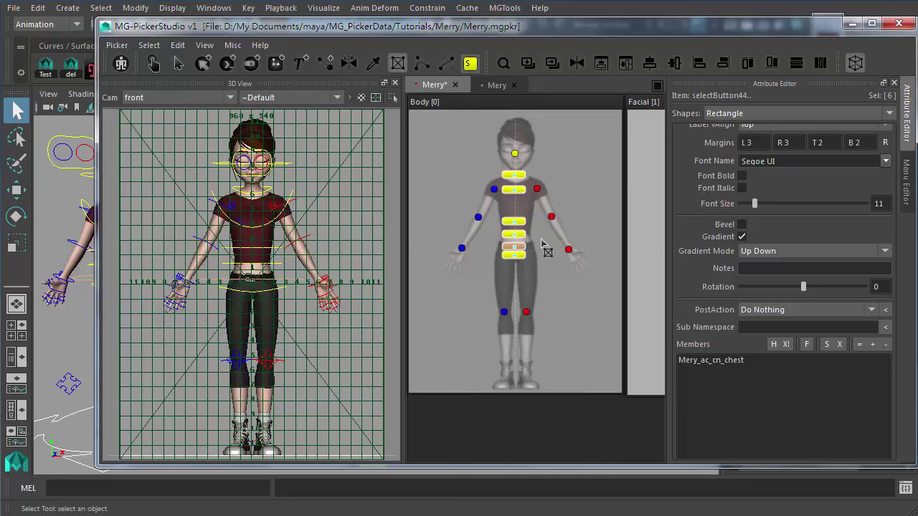
Widen the two hip buttons to the full hip width and slightly narrow the two lower spine buttons
drag(531, 275, 515, 243)
drag(524, 246, 522, 224)
drag(529, 200, 513, 177)
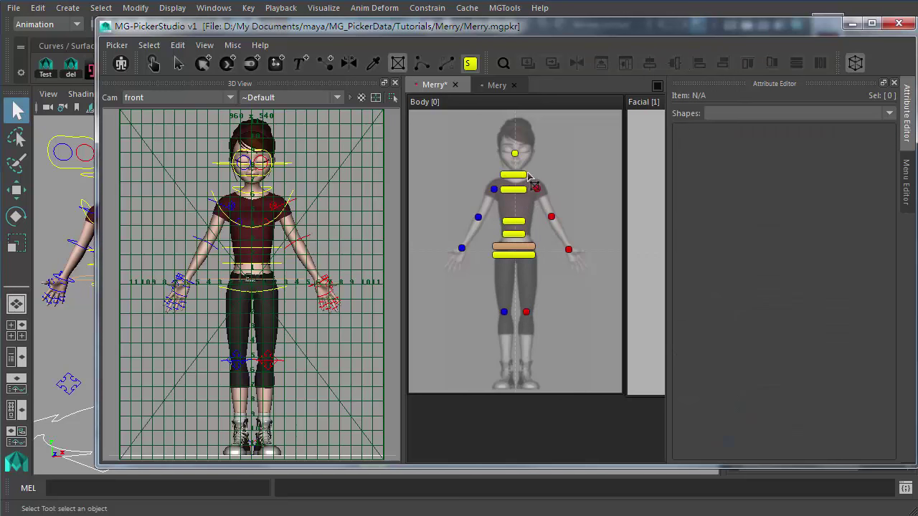
Narrow the neck button to fit the neck and realign the six bar buttons with the body's midline
click(516, 176)
drag(520, 180, 514, 179)
click(560, 161)
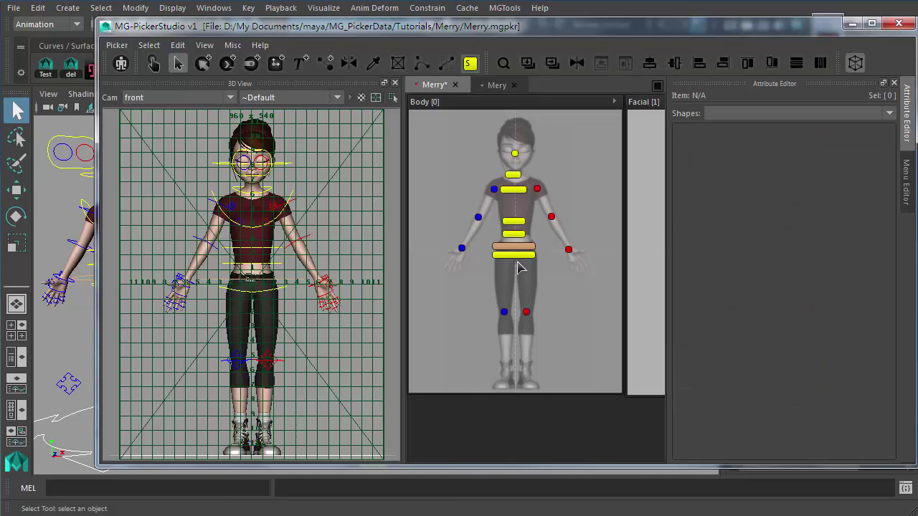
drag(509, 284, 515, 168)
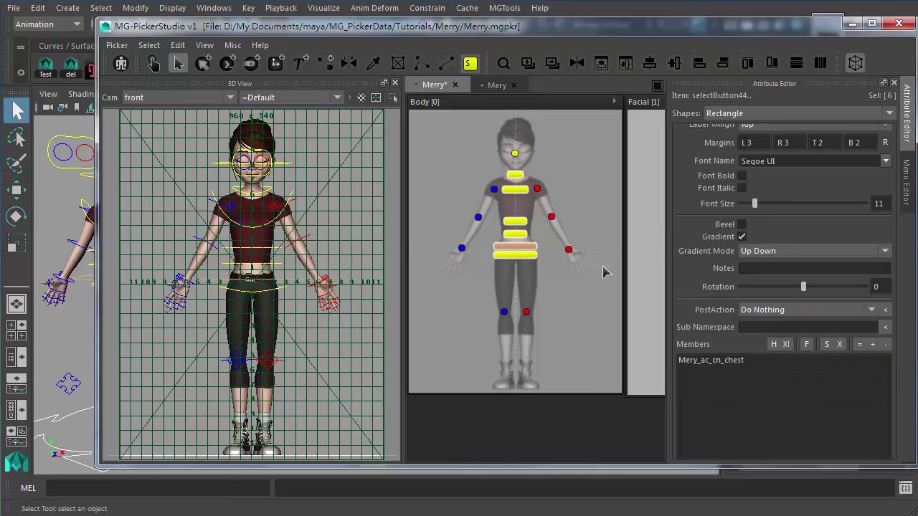
click(591, 304)
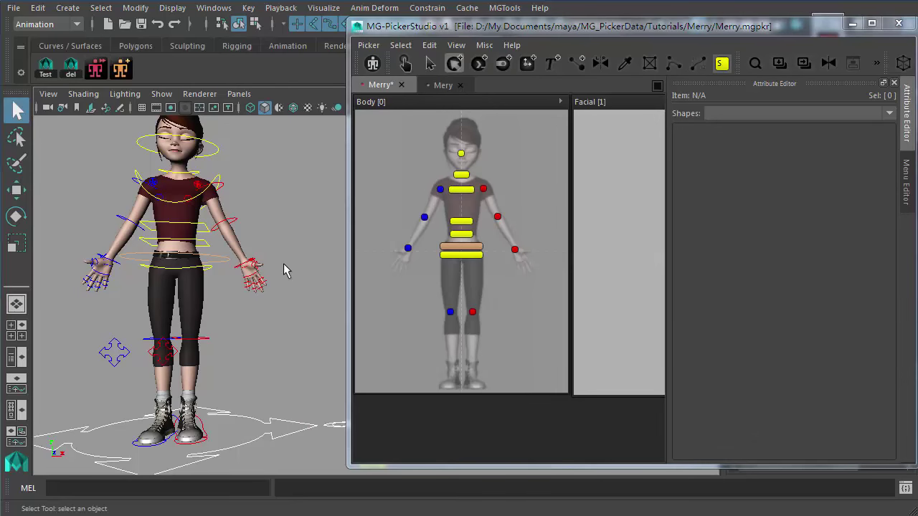
Create a straight vertical column of three select buttons below the left hand for the pinky finger controls
alt+right_drag(241, 283, 625, 389)
alt+middle_drag(226, 299, 861, 408)
alt+middle_drag(152, 241, 181, 251)
alt+right_drag(187, 287, 219, 297)
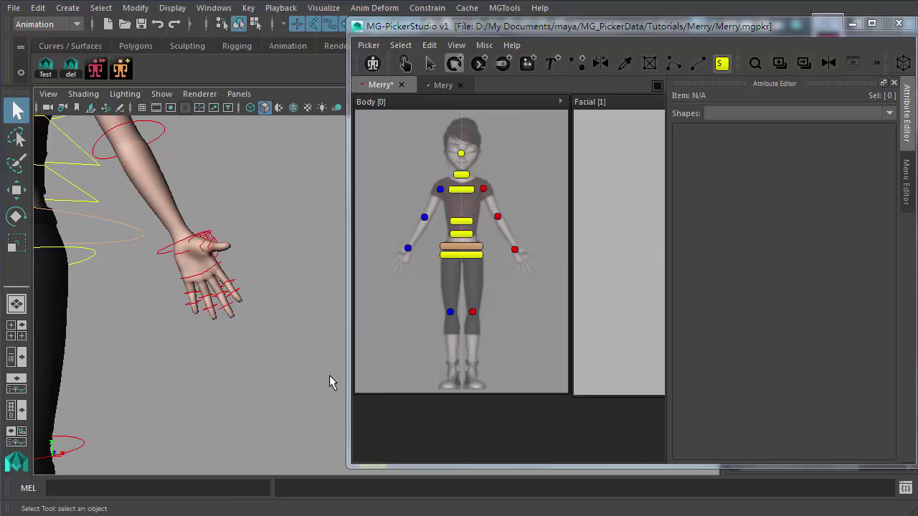
scroll(182, 292, down, 1)
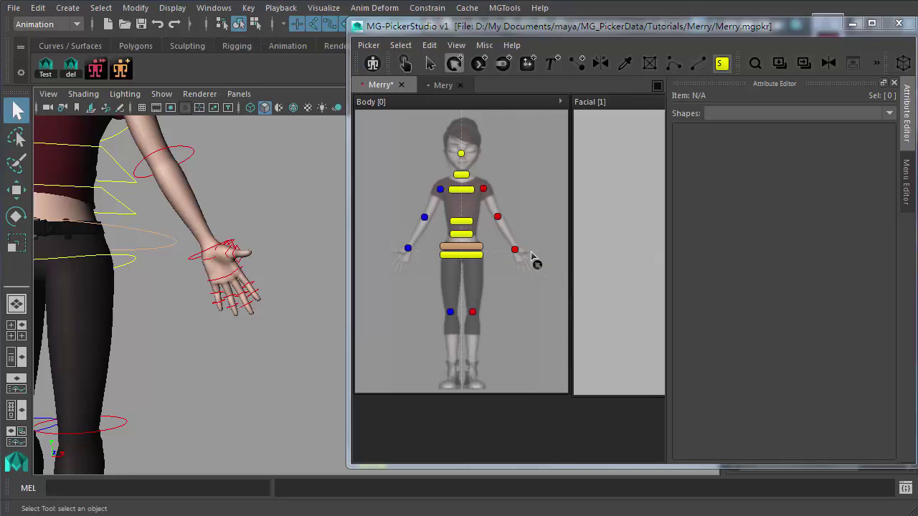
click(452, 66)
scroll(523, 279, up, 3)
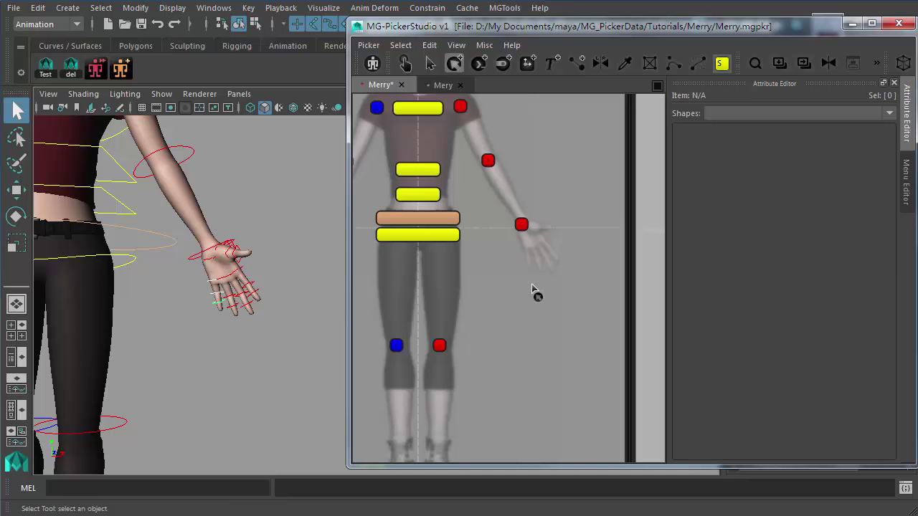
drag(529, 274, 532, 300)
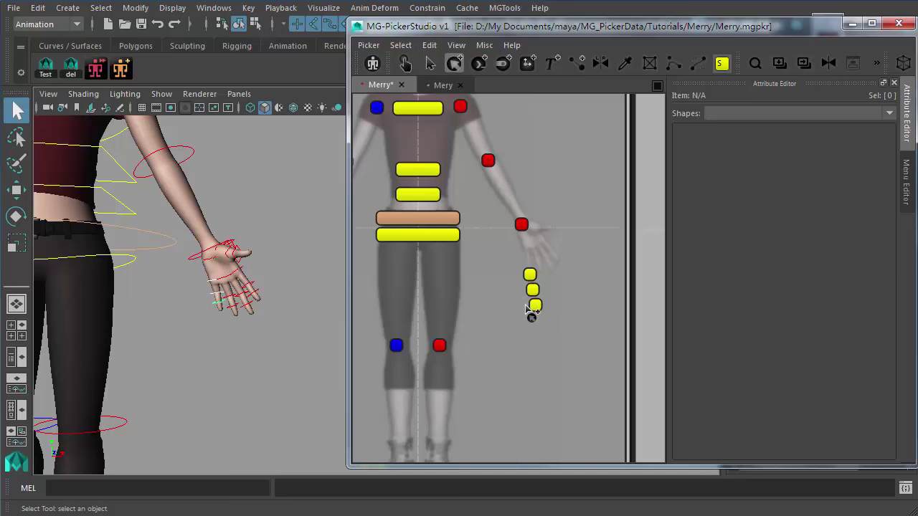
mouse_move(526, 307)
mouse_down()
mouse_move(583, 313)
mouse_move(524, 312)
mouse_move(546, 305)
mouse_move(595, 262)
mouse_move(524, 223)
mouse_move(582, 252)
mouse_move(529, 307)
mouse_move(566, 301)
mouse_move(521, 308)
mouse_move(571, 306)
mouse_move(514, 302)
mouse_up()
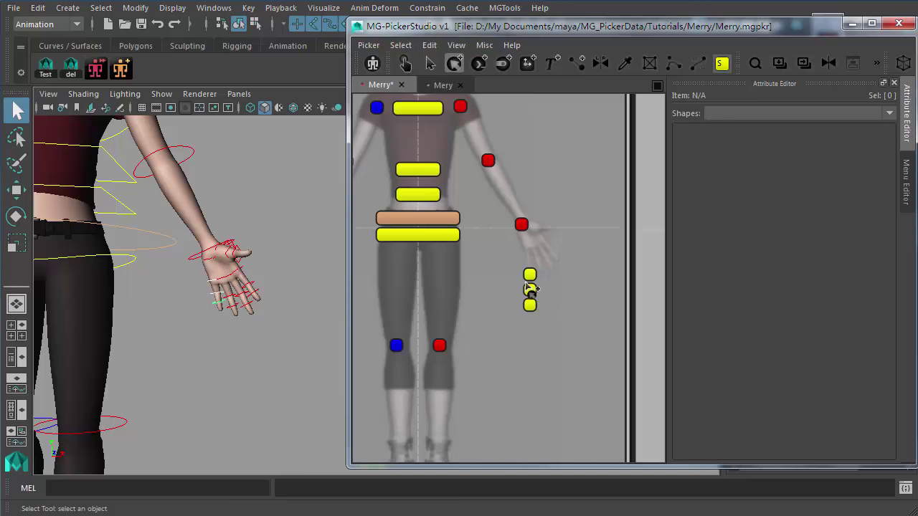
click(529, 294)
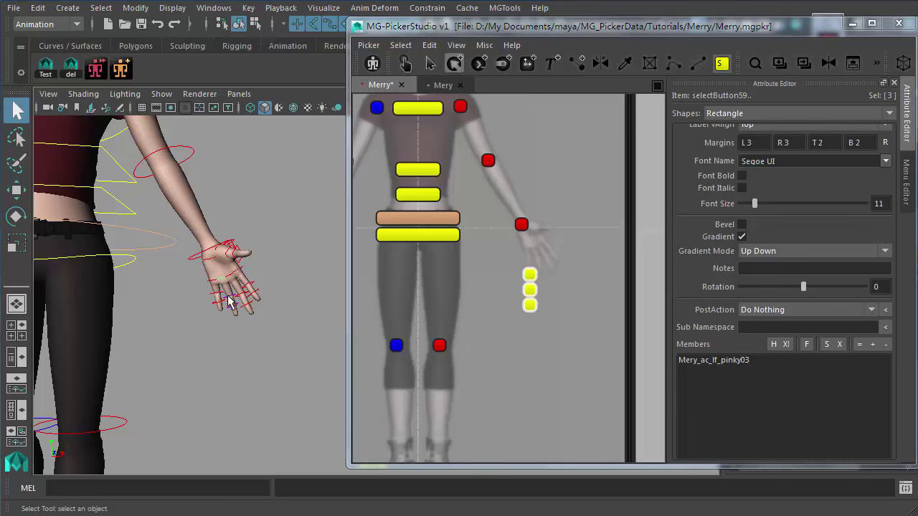
Add matching columns of three select buttons for the left ring, middle and index finger controls beside the pinky column
drag(551, 274, 548, 305)
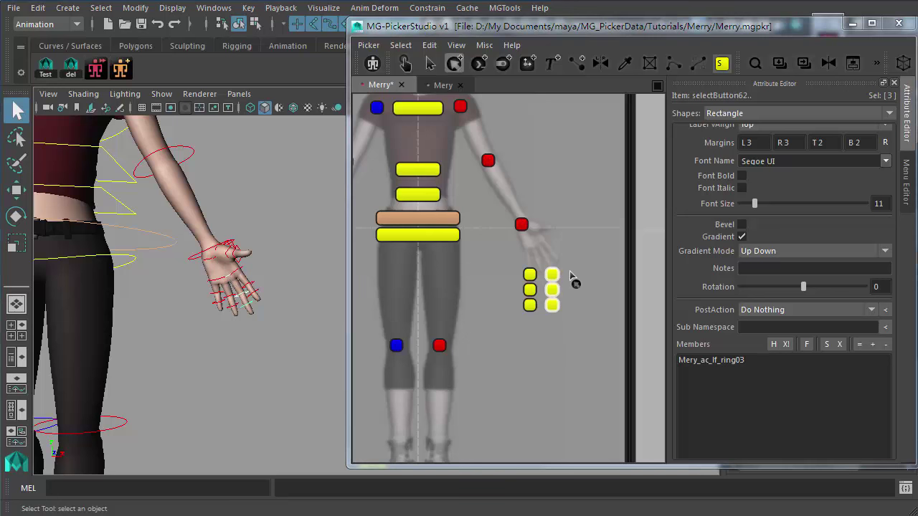
click(577, 301)
mouse_move(574, 275)
mouse_down()
mouse_move(587, 315)
mouse_move(572, 285)
mouse_up()
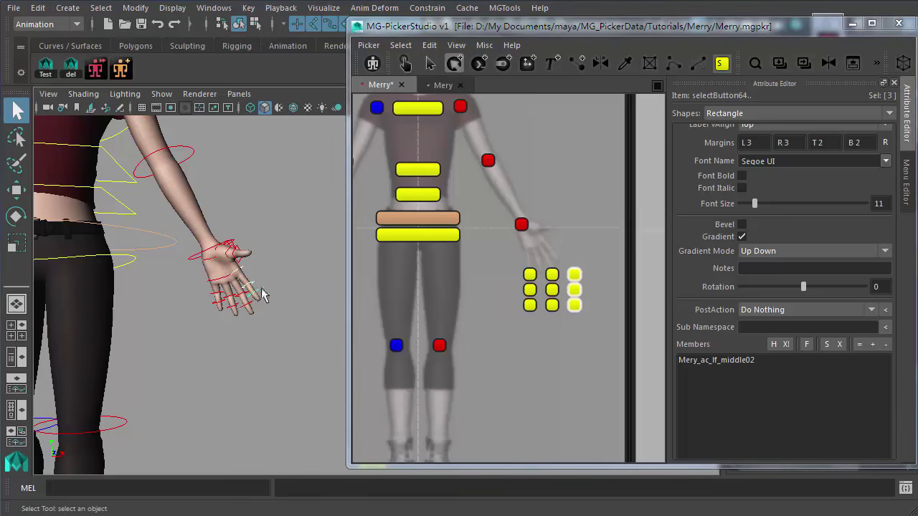
drag(592, 270, 599, 294)
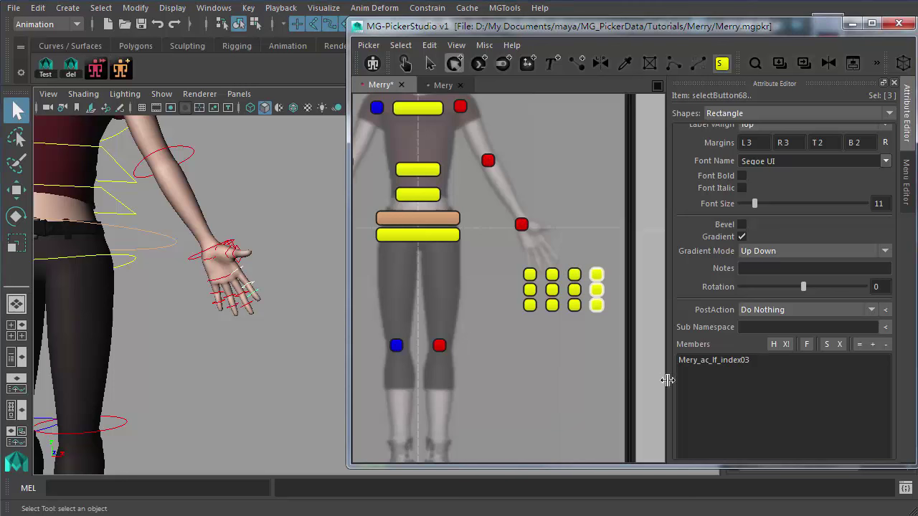
Select all twelve finger buttons and move them as a block slightly lower and closer to the legs
click(430, 63)
drag(493, 254, 567, 287)
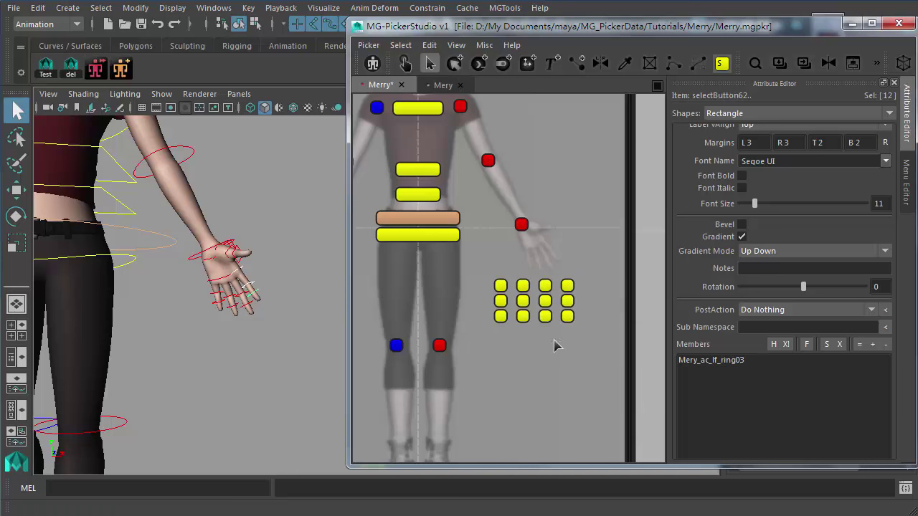
click(554, 346)
Select the left thumb controls and create a vertical column of three select buttons beside and above the index column
click(235, 257)
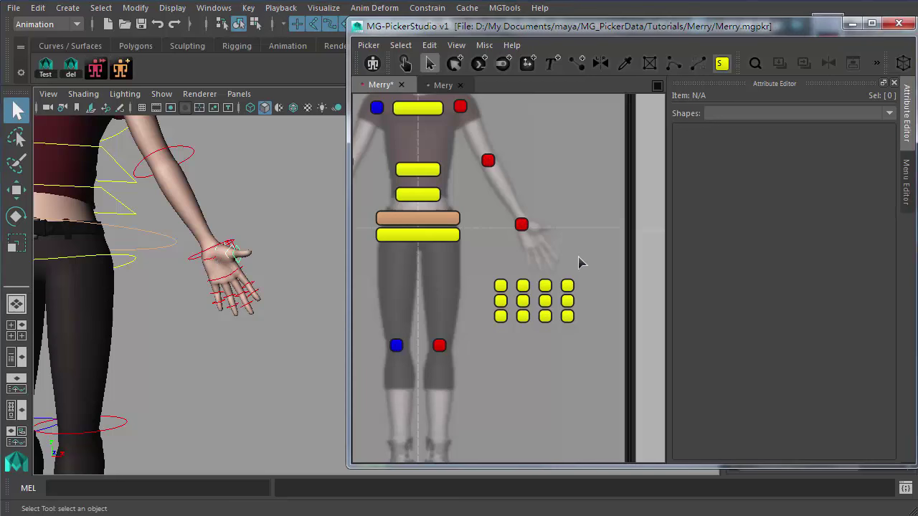
key(s)
mouse_move(580, 255)
mouse_down()
mouse_move(598, 288)
mouse_move(584, 293)
mouse_move(589, 256)
mouse_up()
key(q)
click(457, 363)
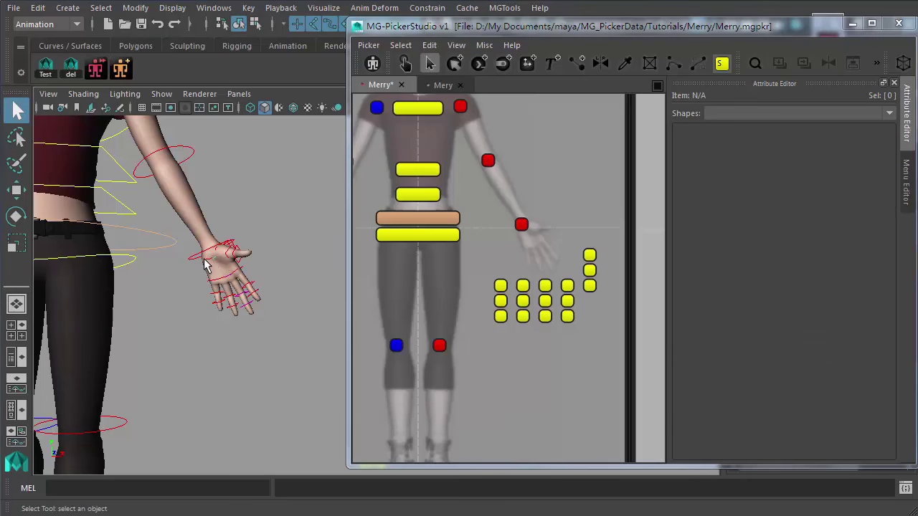
Select the left palm's finger base controls and create a horizontal row of three select buttons between the hand and the finger button columns
alt+right_drag(219, 266, 805, 480)
ctrl+alt+drag(153, 229, 206, 247)
scroll(191, 236, down, 5)
alt+middle_drag(243, 232, 50, 211)
alt+right_drag(49, 211, 264, 309)
alt+middle_drag(265, 309, 387, 291)
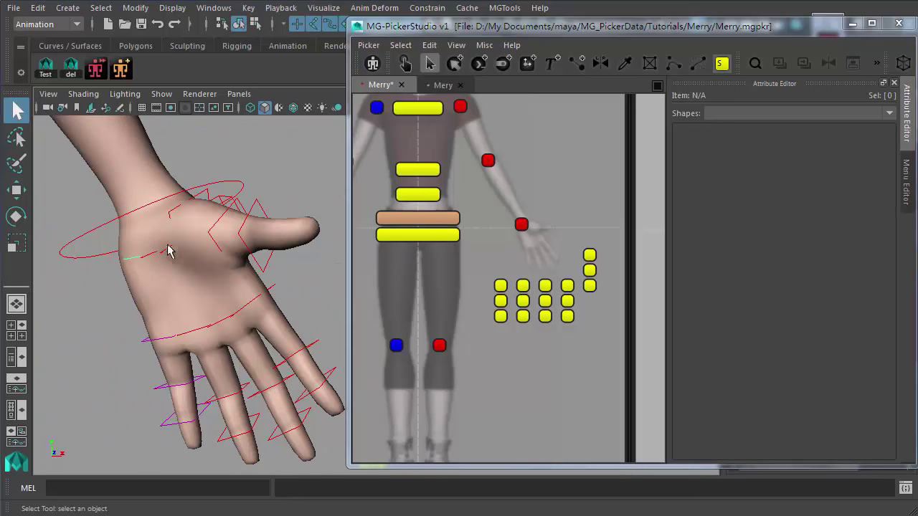
click(103, 277)
click(454, 63)
mouse_move(549, 258)
mouse_down()
mouse_move(577, 273)
mouse_move(563, 257)
mouse_move(565, 265)
mouse_up()
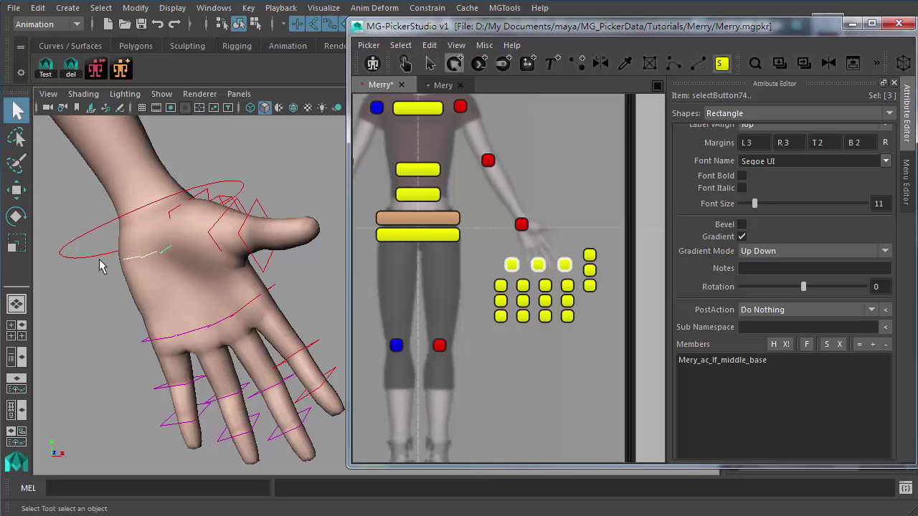
click(429, 64)
scroll(268, 263, down, 3)
alt+middle_drag(295, 276, 262, 252)
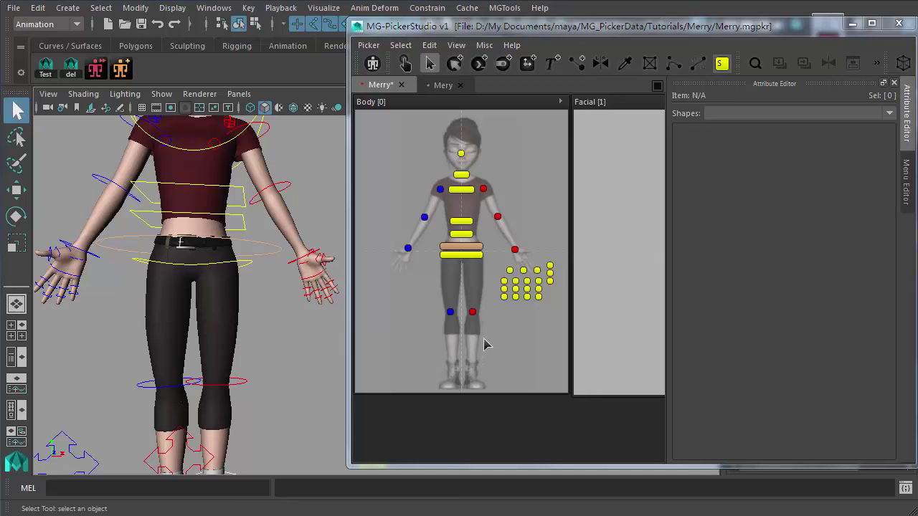
drag(557, 334, 492, 360)
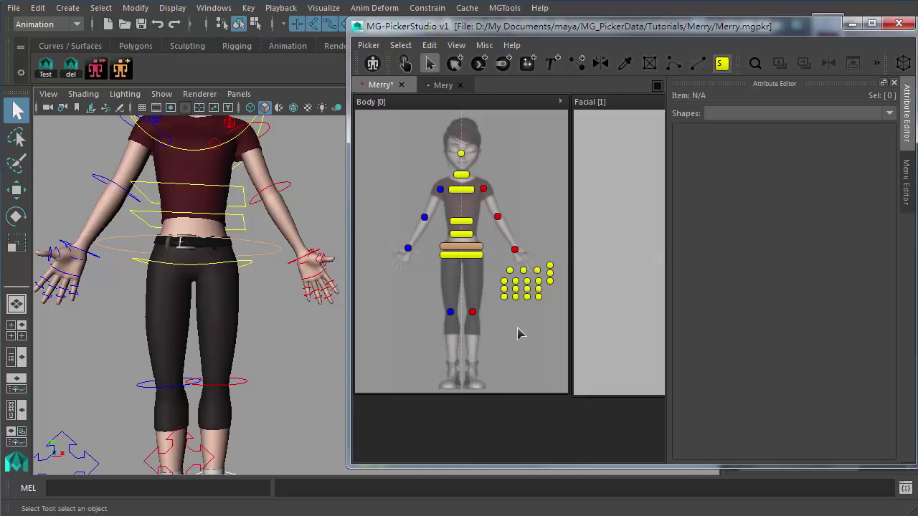
middle_drag(530, 326, 547, 300)
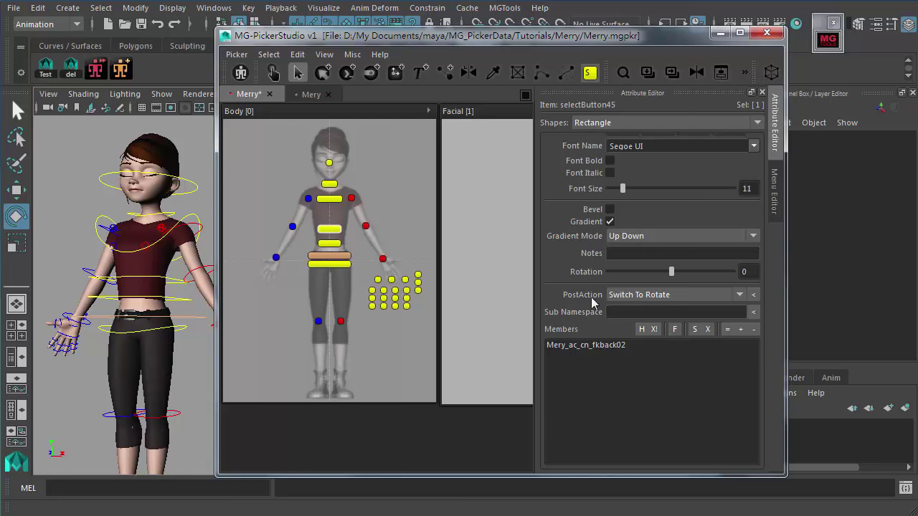
Check the PostAction options of the Mery_ac_cn_fkback02 and chest select buttons
click(623, 296)
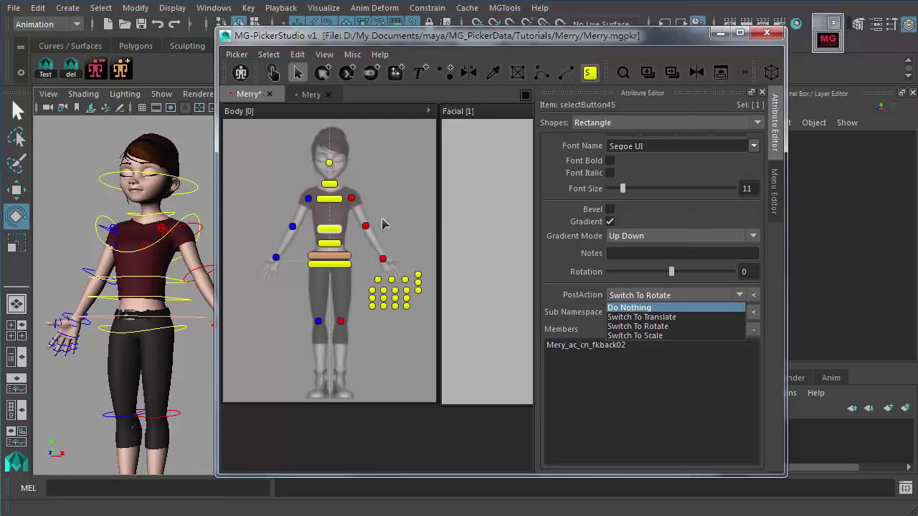
click(336, 204)
click(678, 297)
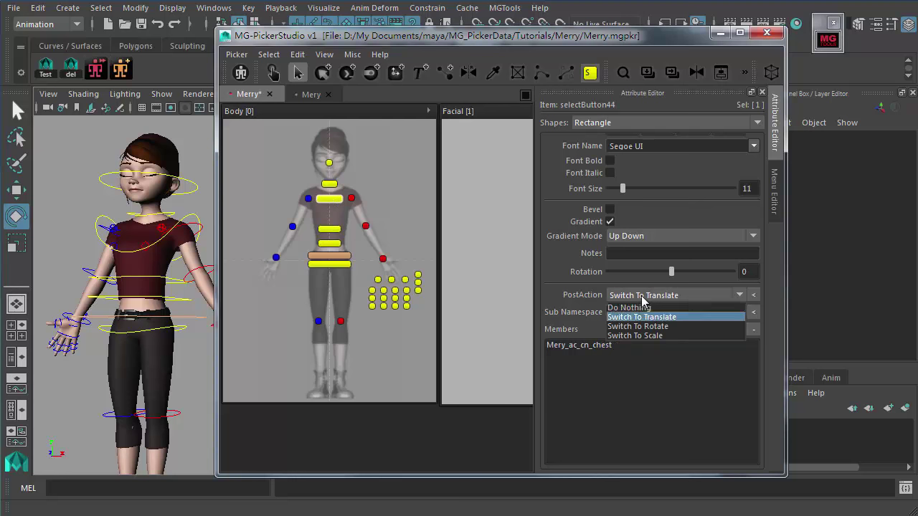
click(324, 233)
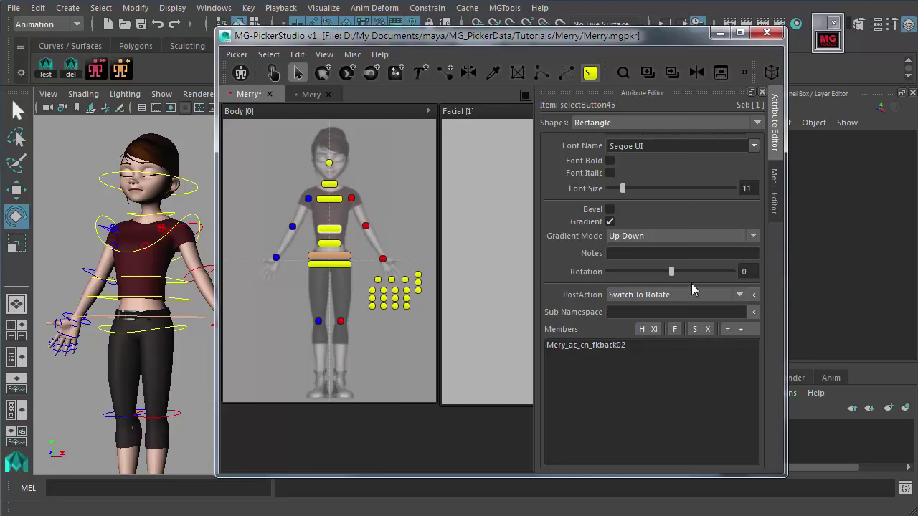
click(421, 231)
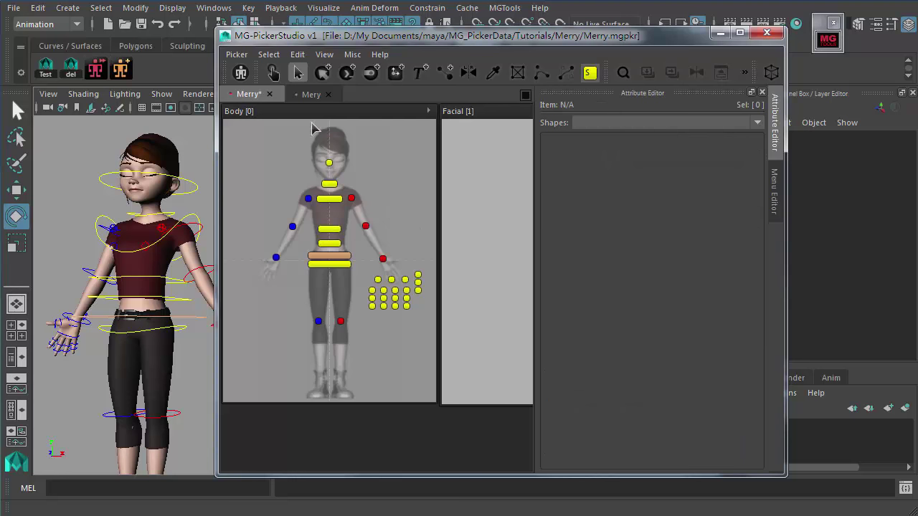
Test the chest and fkback02 select buttons in animation mode, trying a small rotation of the fkback02 control and undoing it
click(273, 76)
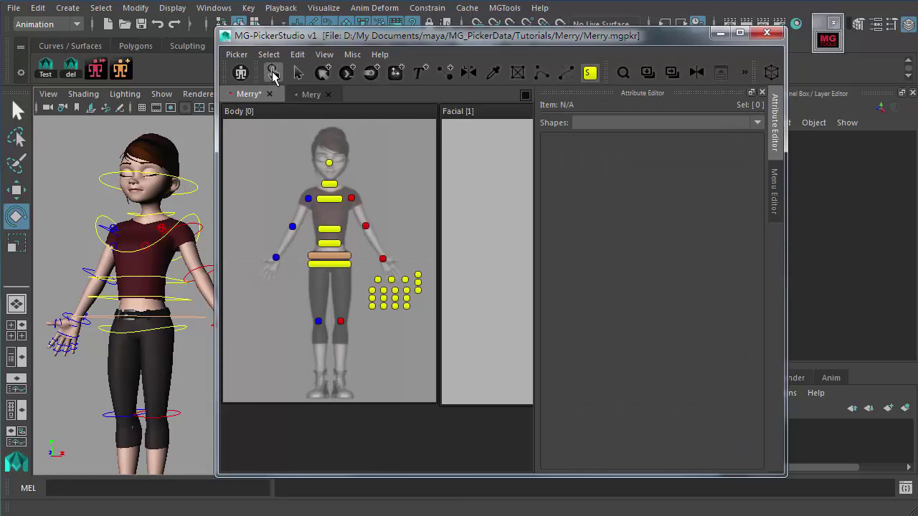
drag(384, 36, 478, 33)
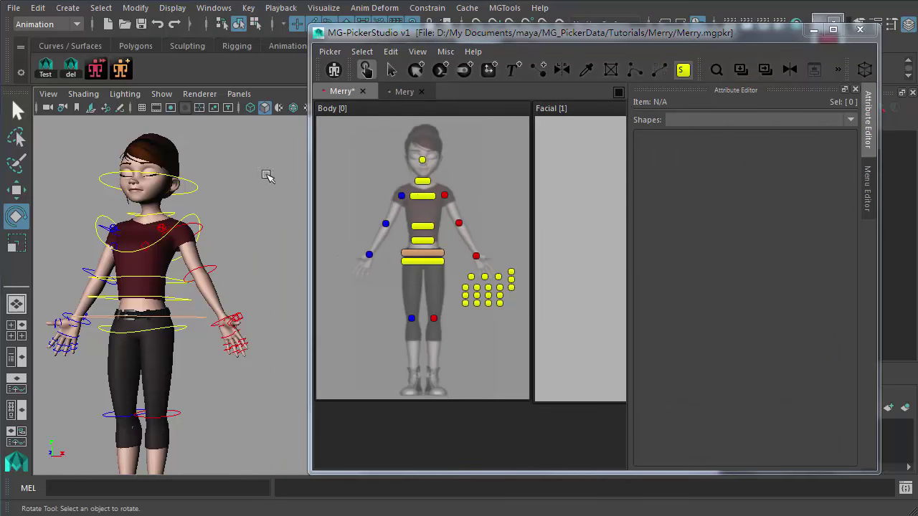
click(431, 200)
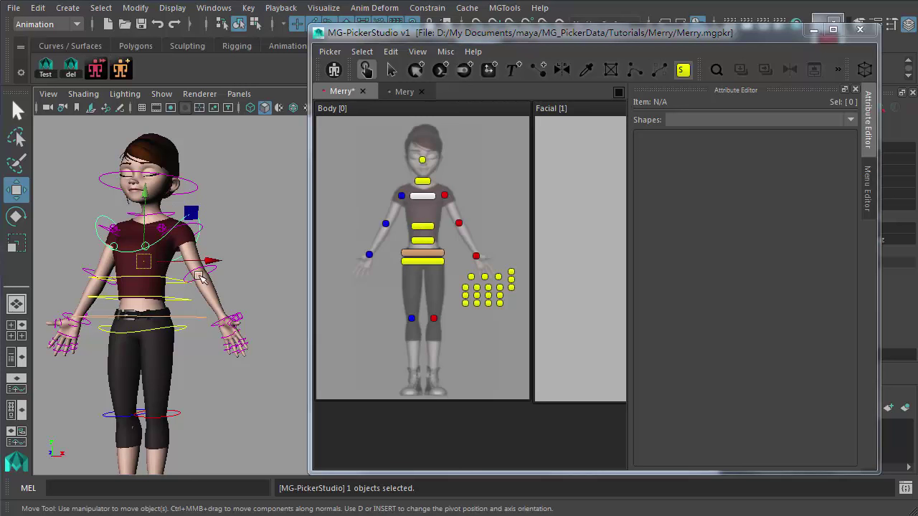
click(421, 229)
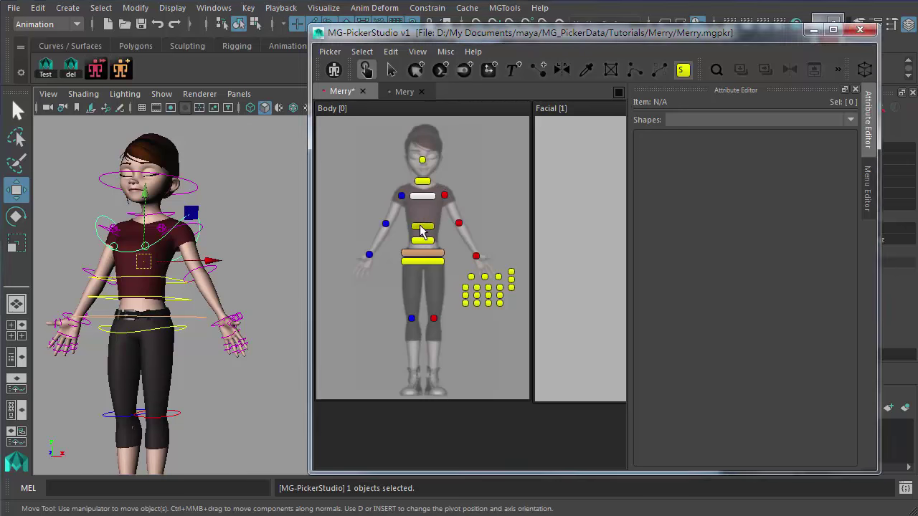
key(e)
drag(504, 40, 432, 148)
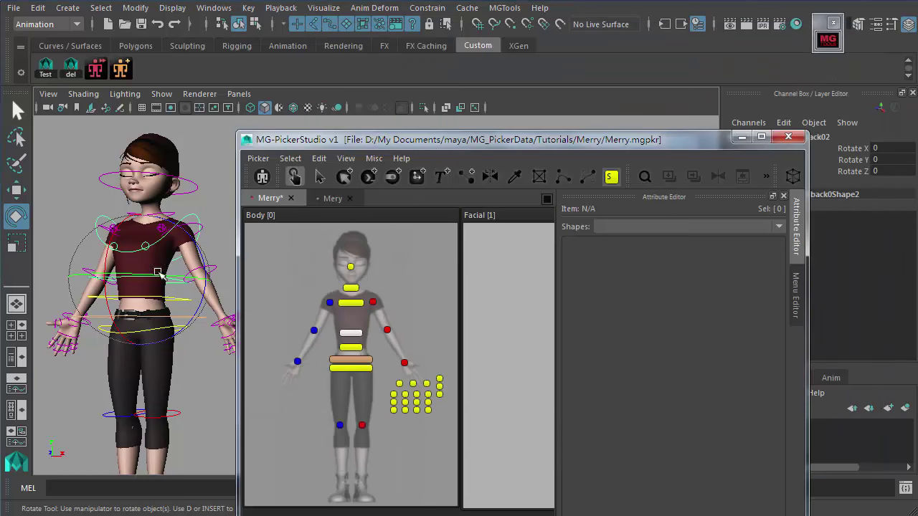
drag(682, 138, 669, 86)
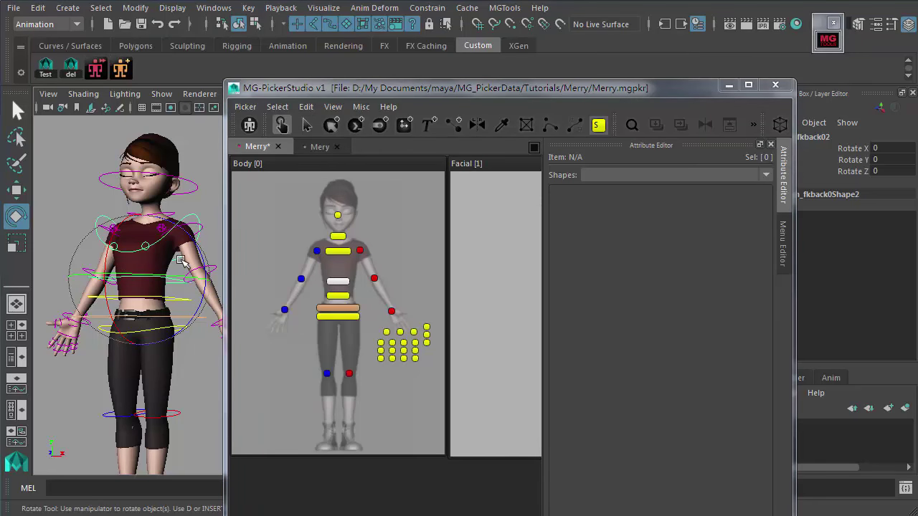
mouse_move(182, 236)
mouse_down()
mouse_move(185, 220)
mouse_move(182, 240)
mouse_up()
key(ctrl+z)
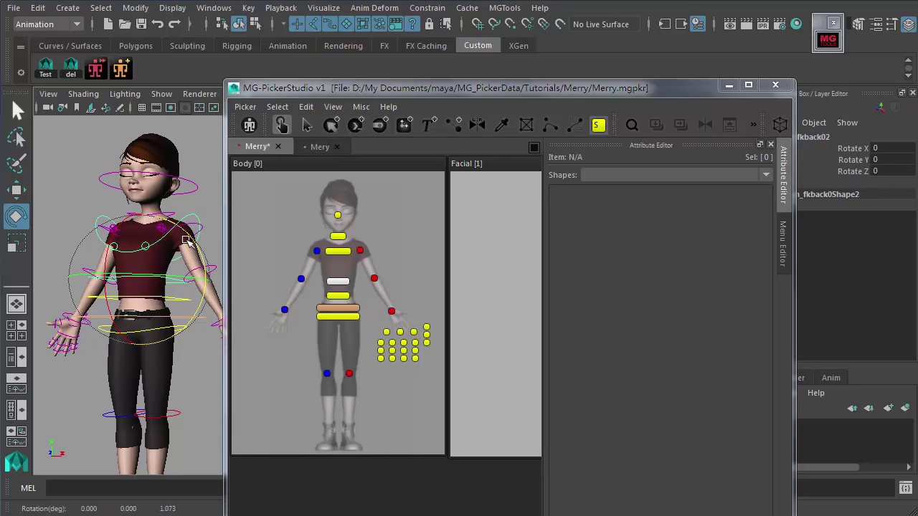
Return the picker to edit mode and inspect the PostAction of the fkback02 select button
click(306, 125)
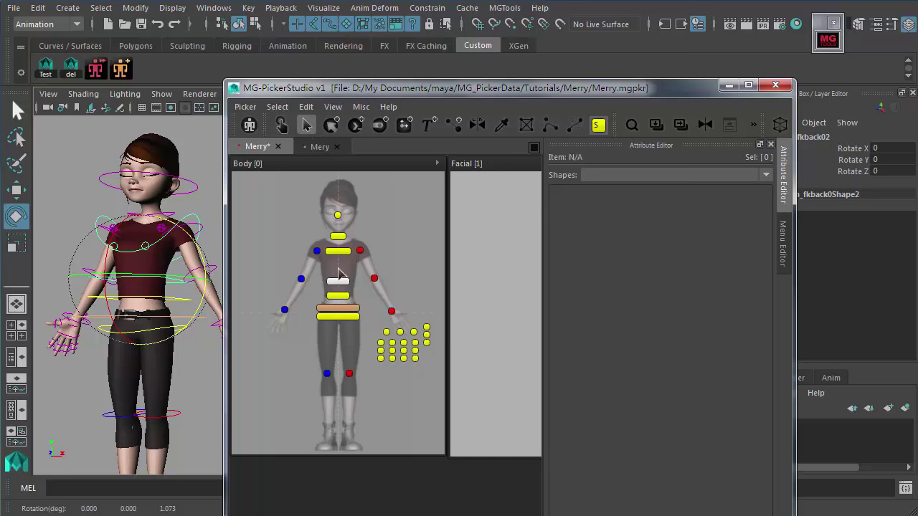
click(345, 284)
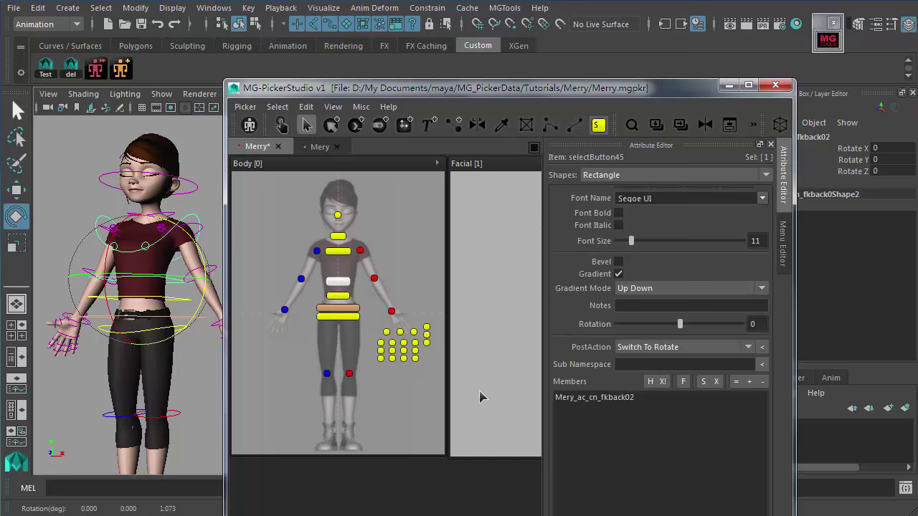
drag(453, 100, 475, 50)
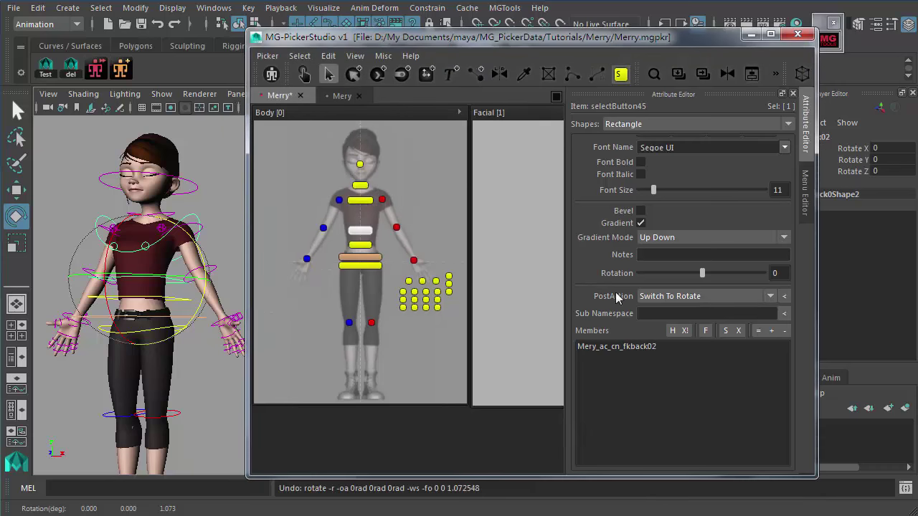
click(421, 214)
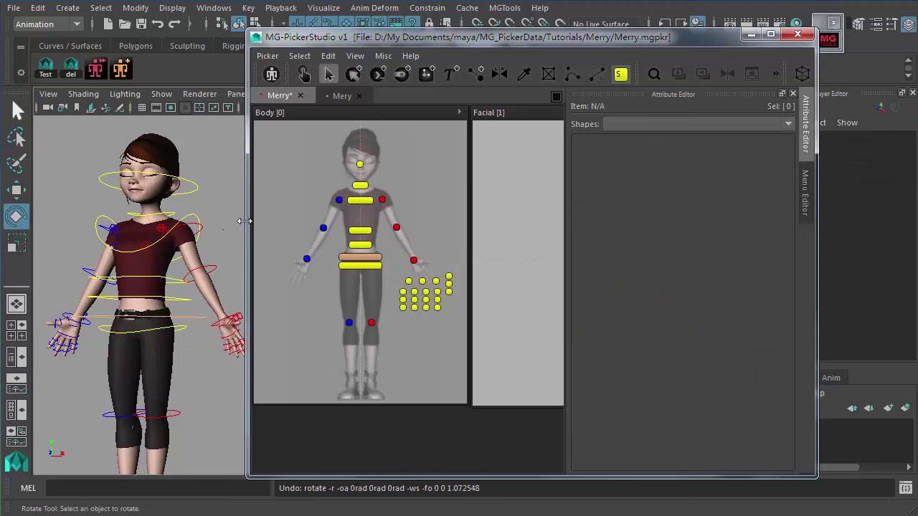
Select the fkback02 spine control on the rig and create a trial select button beside the picture's head
click(197, 224)
key(q)
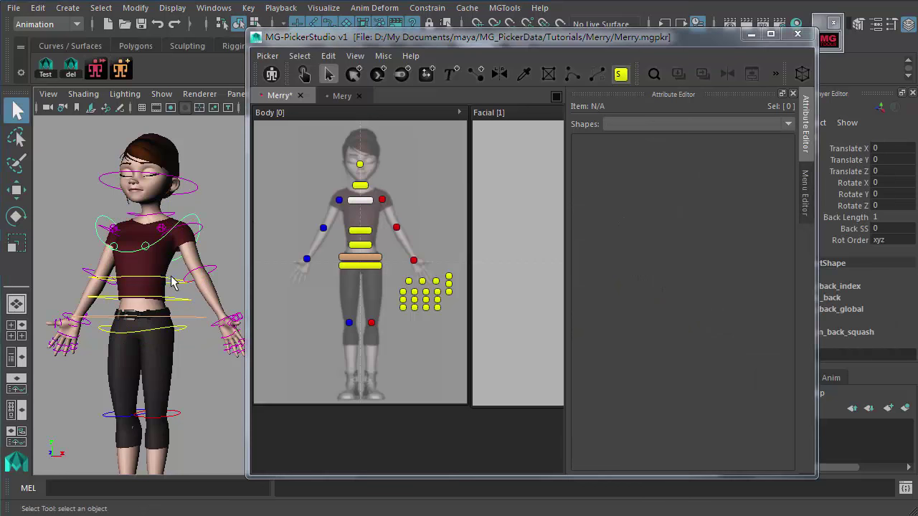
click(161, 287)
alt+drag(153, 280, 179, 299)
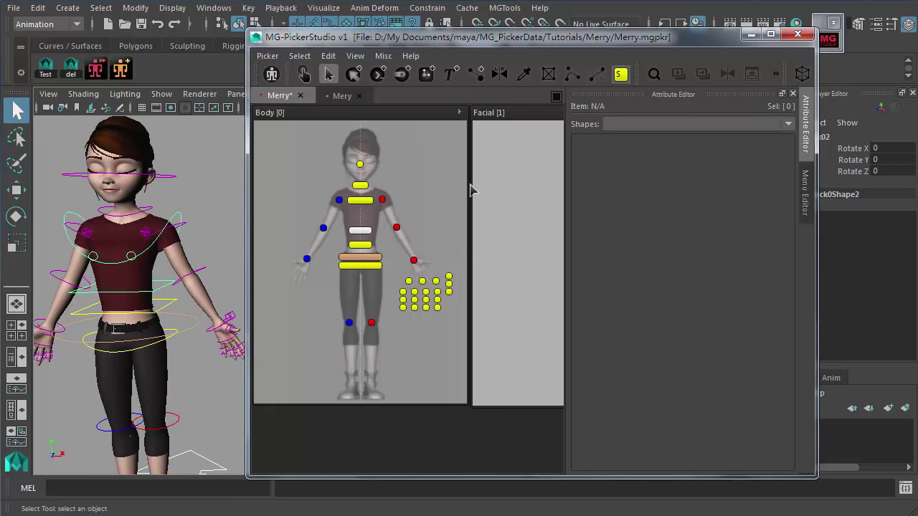
click(354, 74)
drag(277, 163, 303, 177)
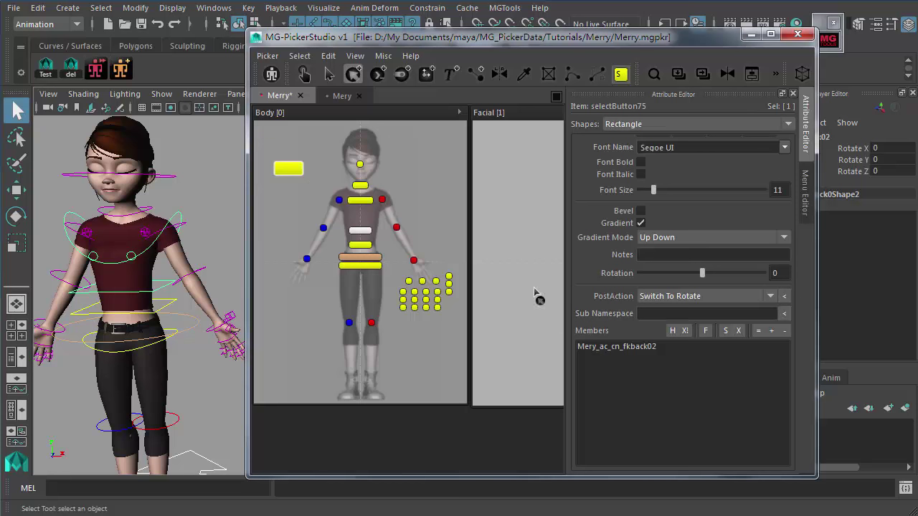
Examine the trial button's PostAction choices, keeping Switch To Rotate, and look through the Help entries
drag(404, 42, 384, 44)
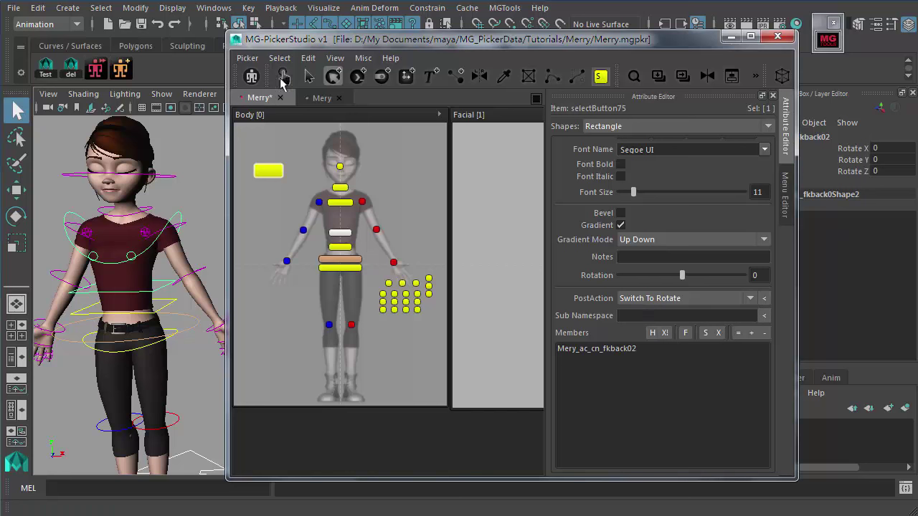
click(309, 77)
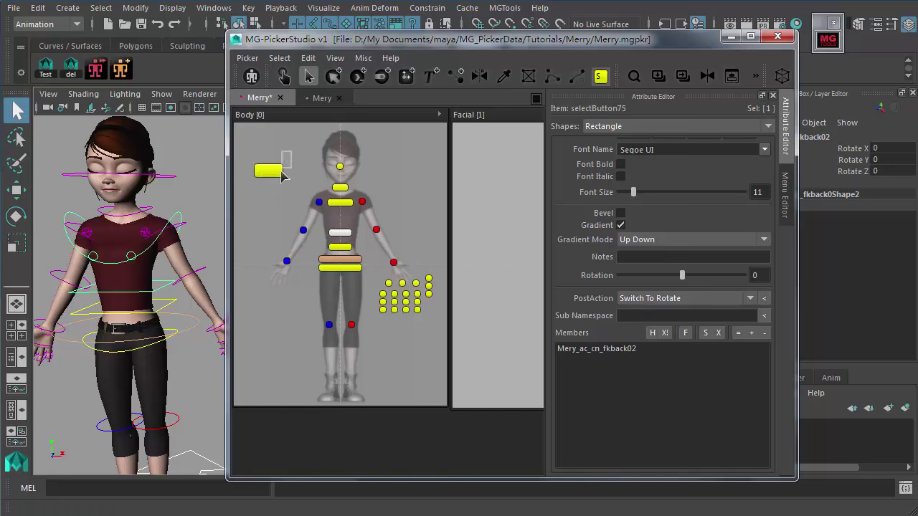
click(641, 300)
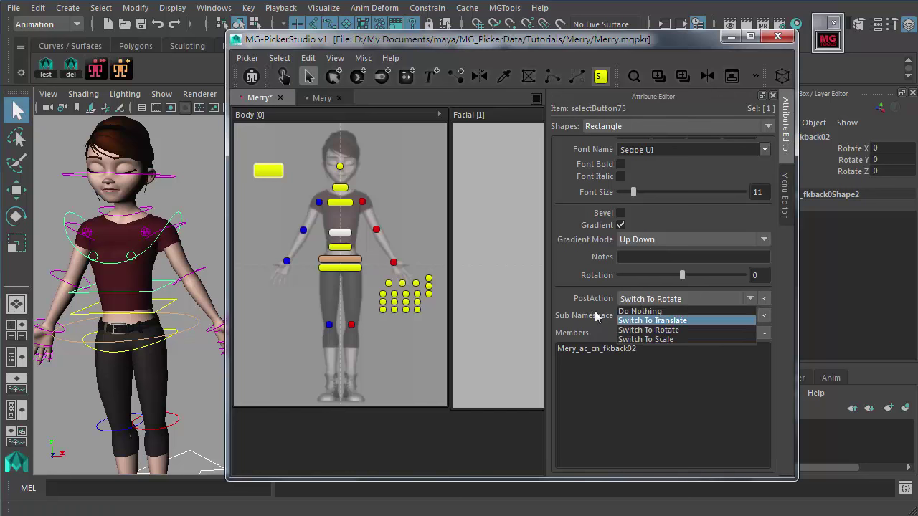
click(642, 331)
click(387, 59)
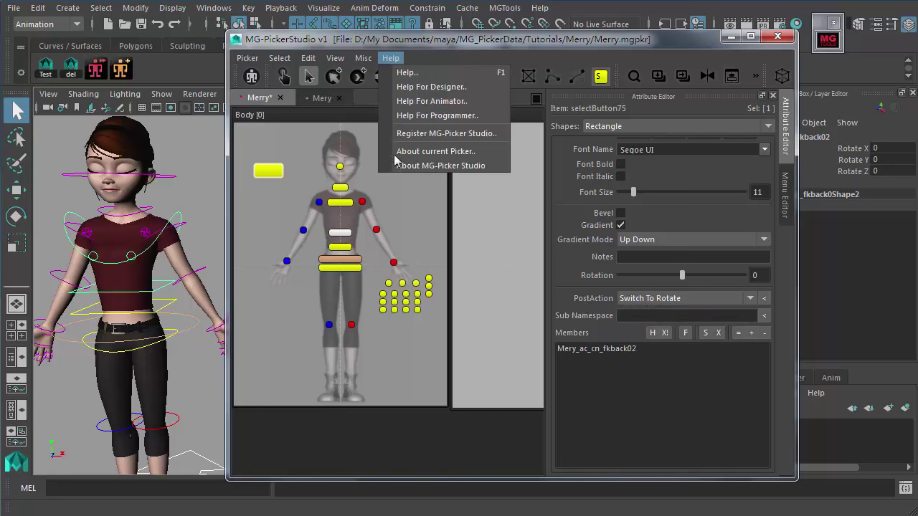
click(563, 279)
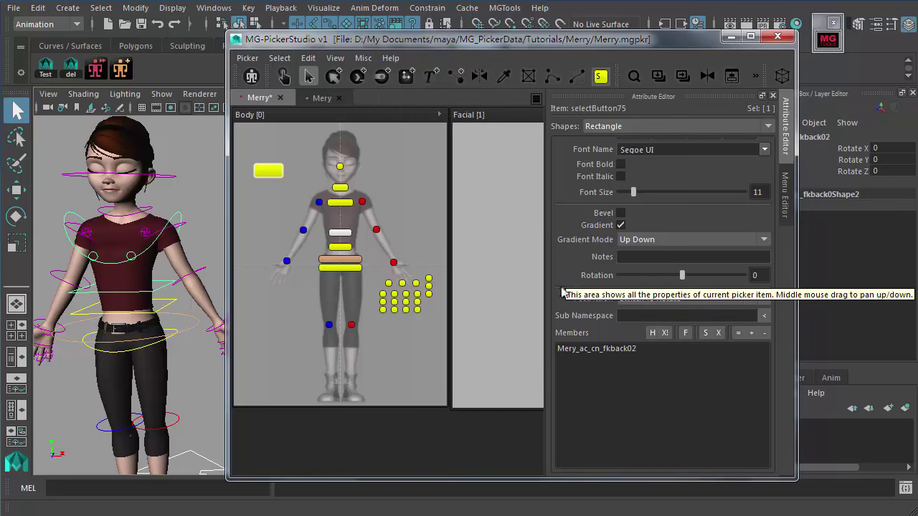
Connect the centre buttons with parent links in a chain from head through neck, chest and both spine buttons to the orange pelvis button
drag(427, 41, 460, 42)
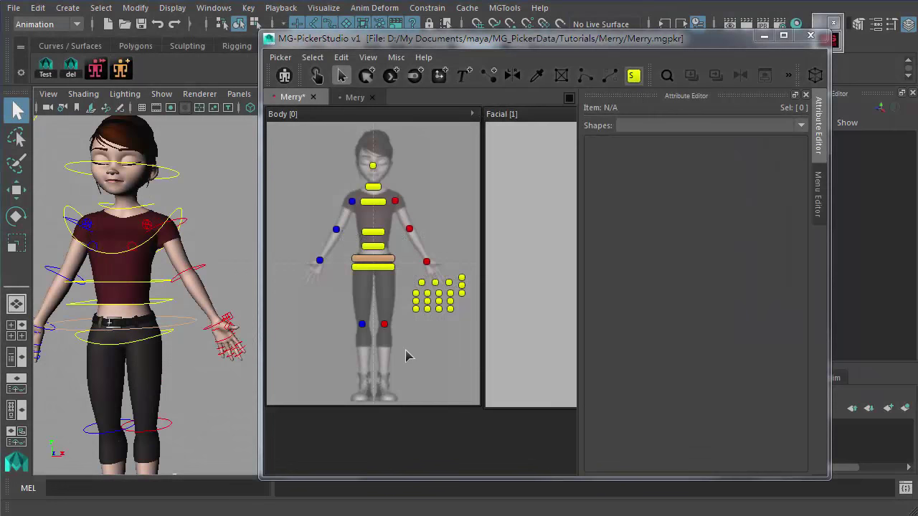
click(373, 167)
click(373, 190)
click(374, 188)
click(427, 191)
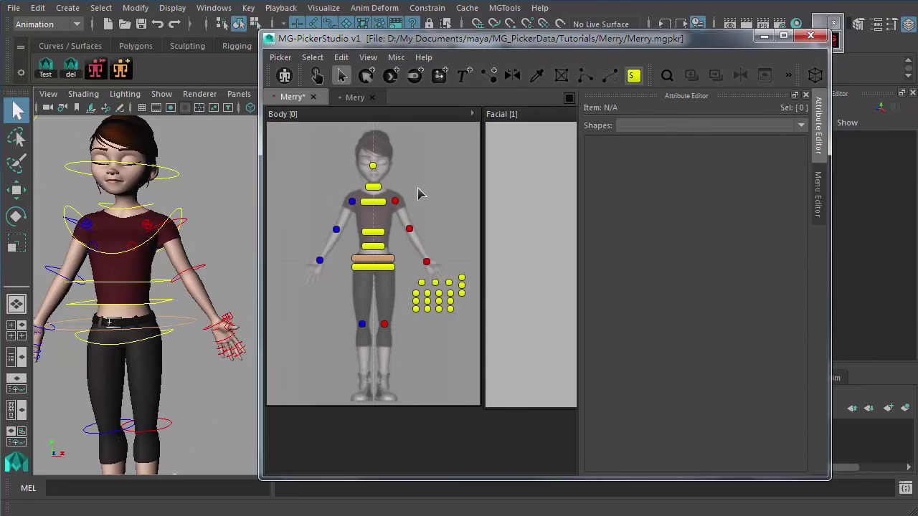
click(488, 76)
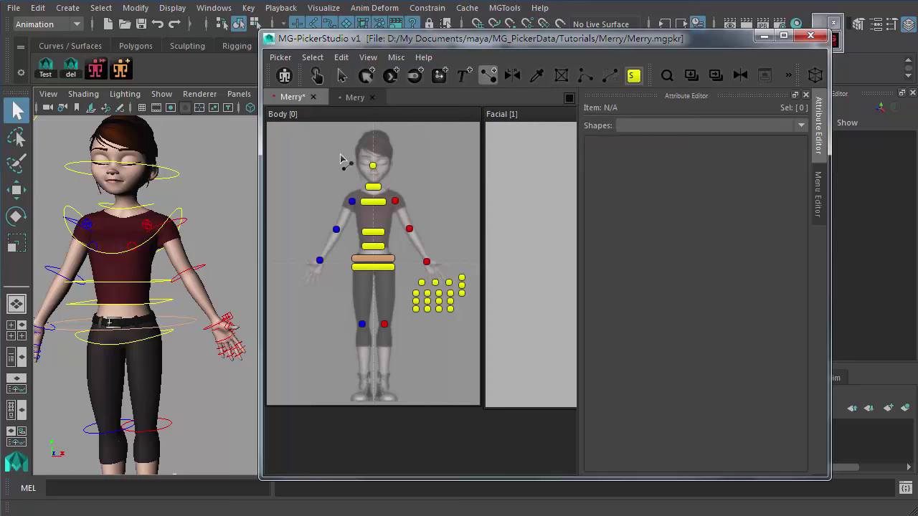
click(373, 167)
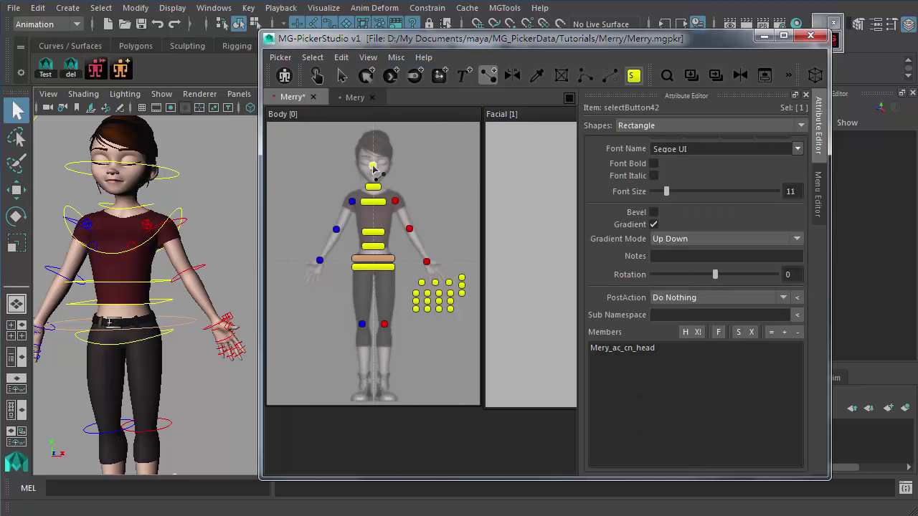
drag(373, 167, 374, 203)
drag(374, 203, 379, 276)
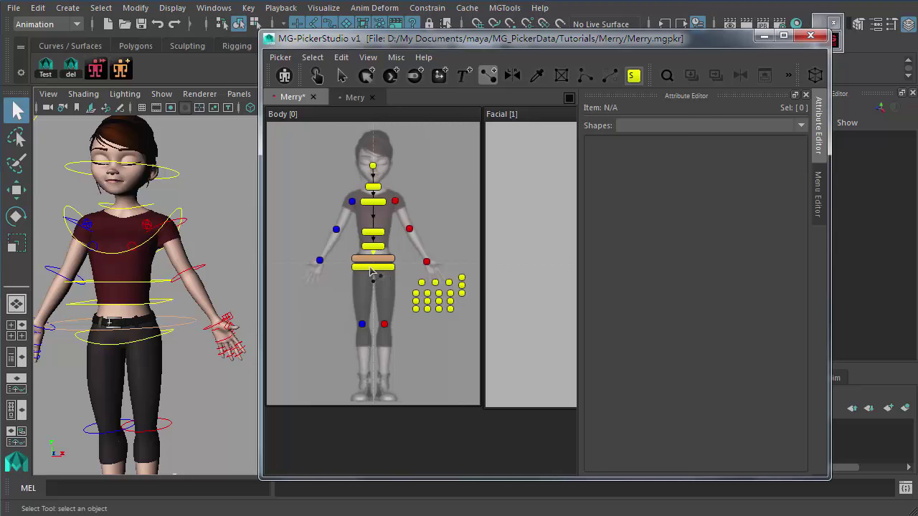
Scale the hip select button narrower than the orange button above it and reactivate the Link tool
click(342, 76)
click(375, 269)
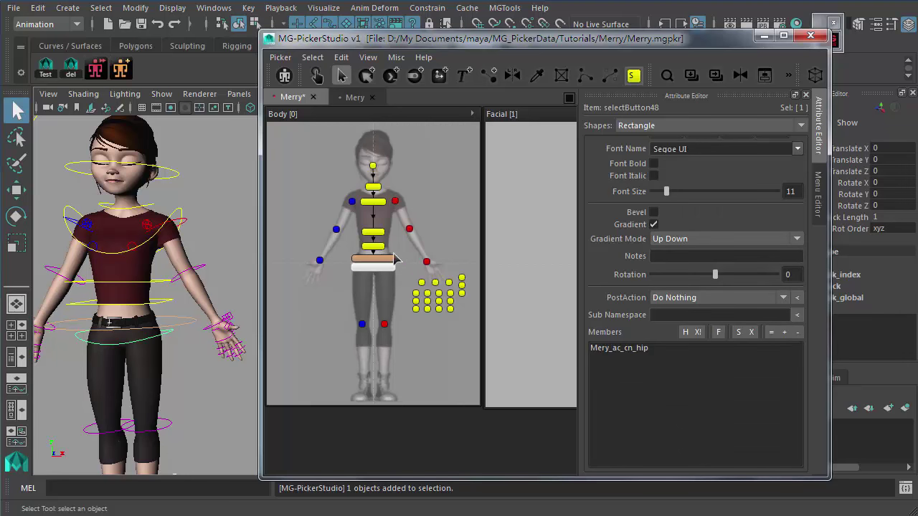
key(r)
drag(395, 267, 391, 270)
key(q)
click(400, 288)
key(l)
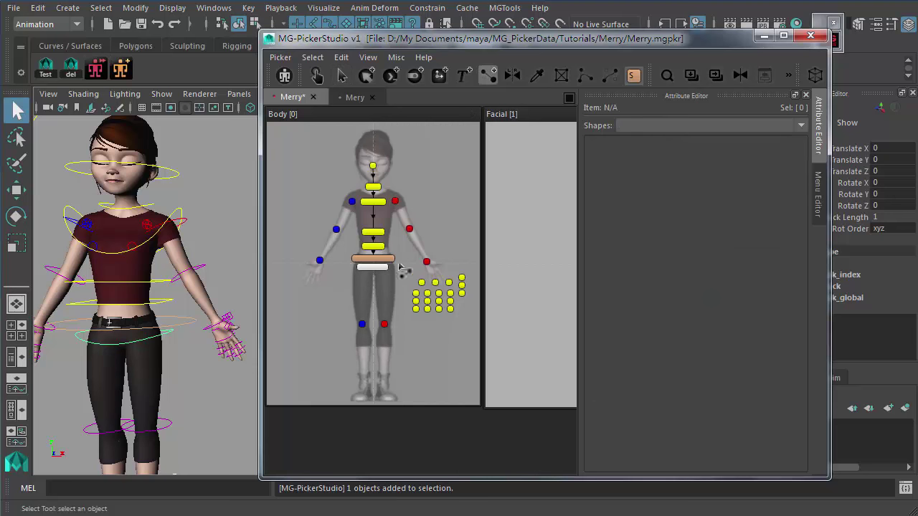
Connect the hip select button to the orange pelvis button with a parent link
click(379, 264)
click(383, 273)
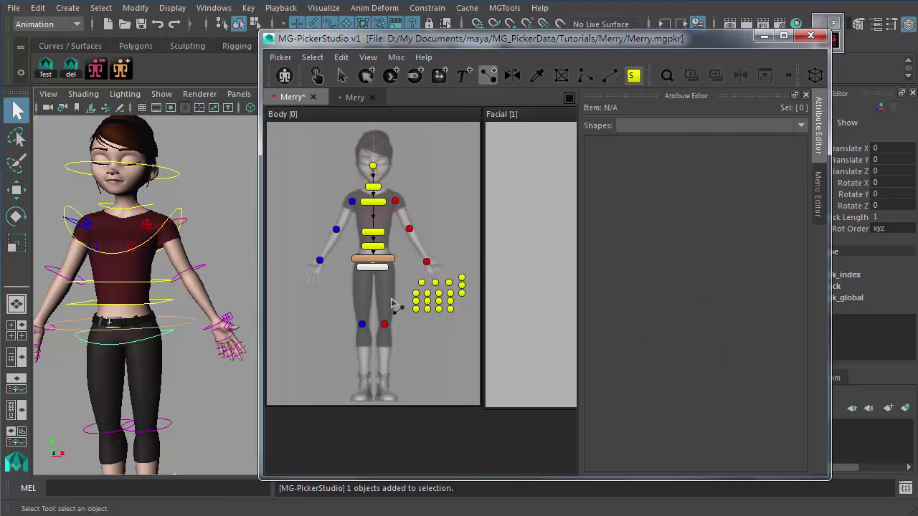
Switch the picker to animation mode and test selecting the seven centre controls together, clearing the selection at the end
click(317, 74)
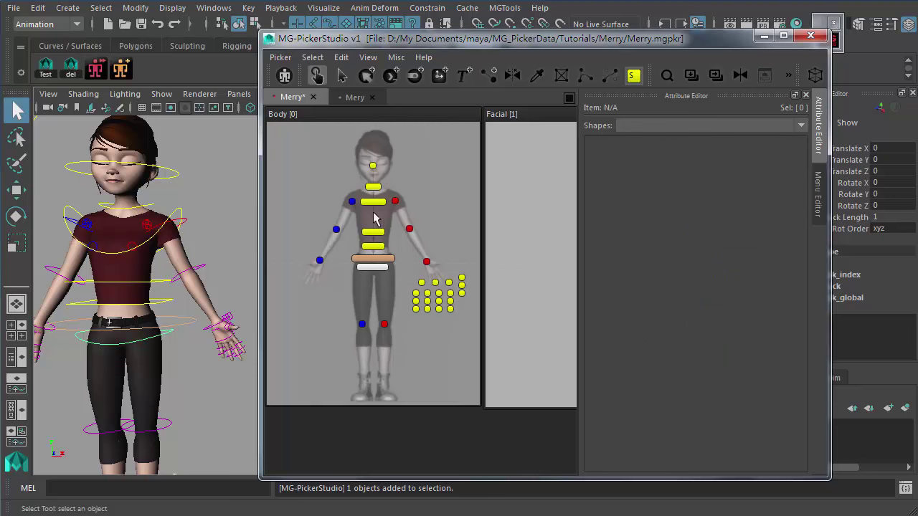
drag(357, 148, 388, 291)
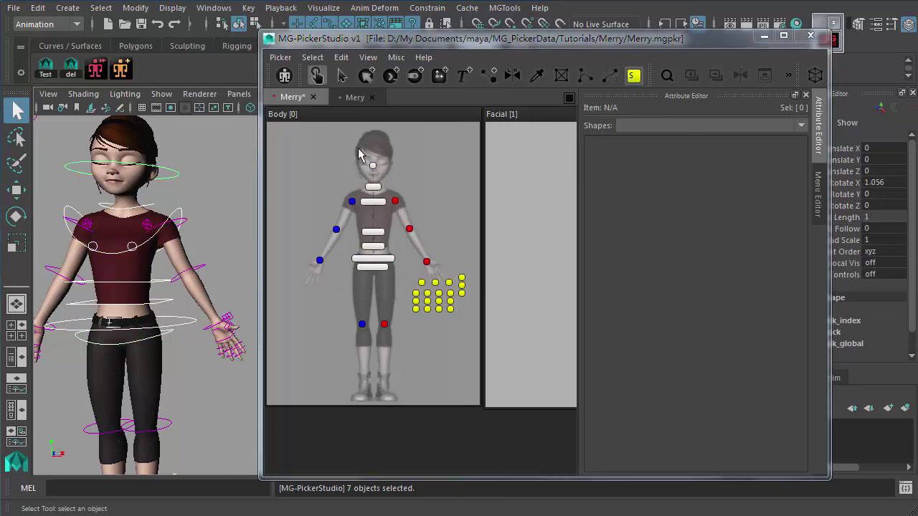
click(406, 184)
drag(363, 175, 394, 176)
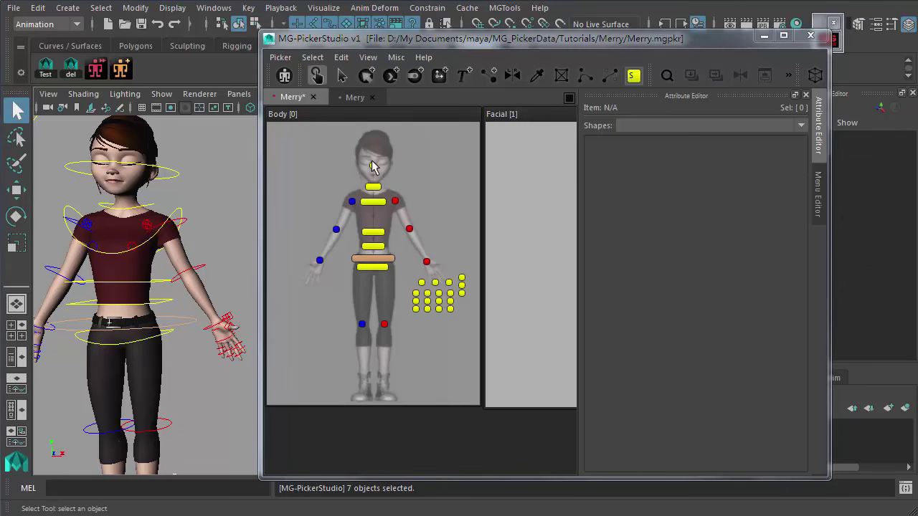
Select the whole linked centre chain from the orange pelvis button to test the parent links, and clear the selection
click(318, 79)
alt+middle_drag(150, 243, 213, 236)
alt+right_drag(211, 236, 237, 233)
alt+right_drag(339, 228, 383, 244)
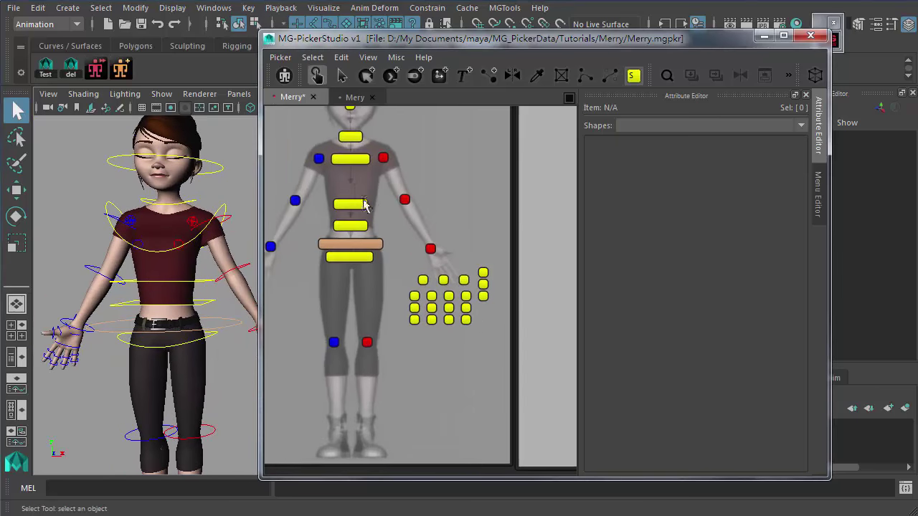
alt+middle_drag(383, 244, 440, 300)
key(f)
alt+right_drag(378, 230, 624, 379)
alt+right_drag(488, 291, 635, 379)
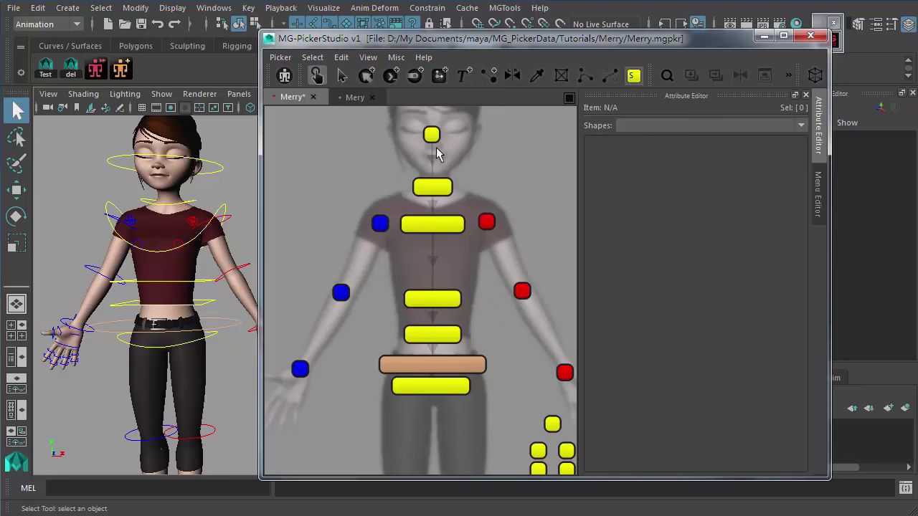
click(414, 367)
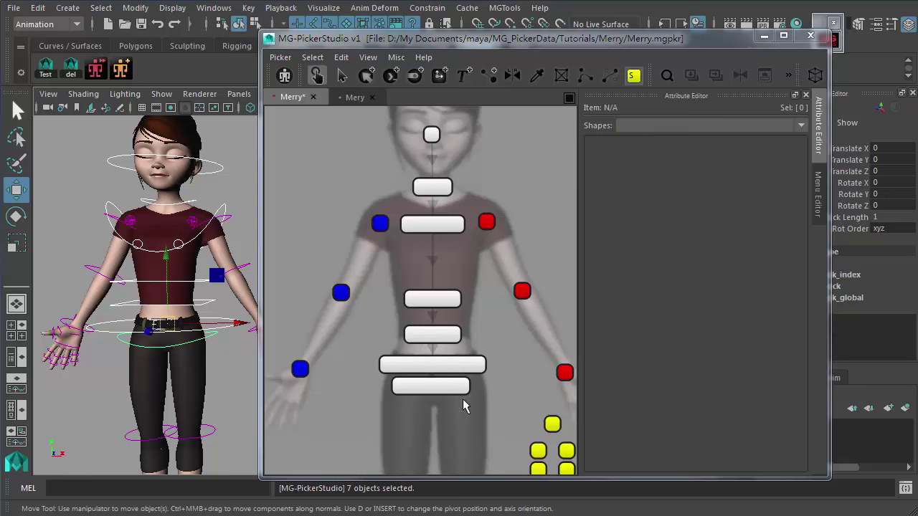
click(495, 324)
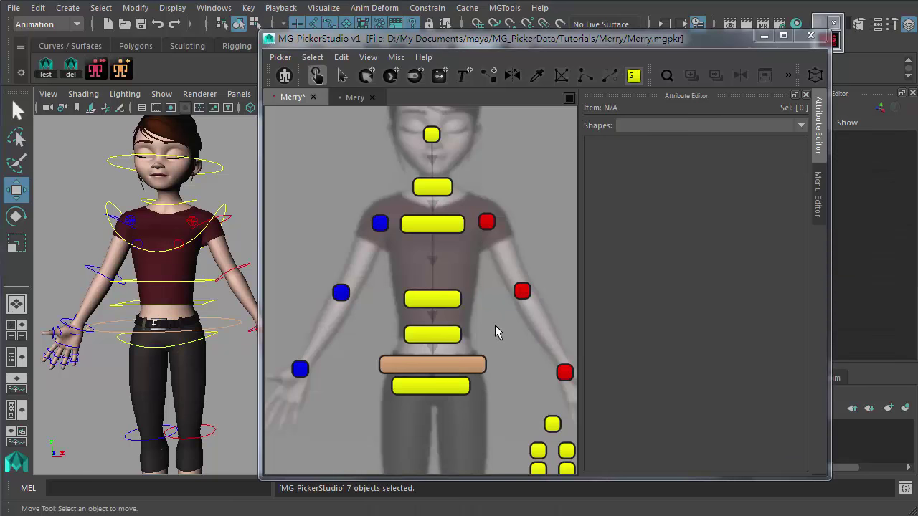
Create a trial select button for all seven centre controls beside the waist, and delete it
key(space)
key(q)
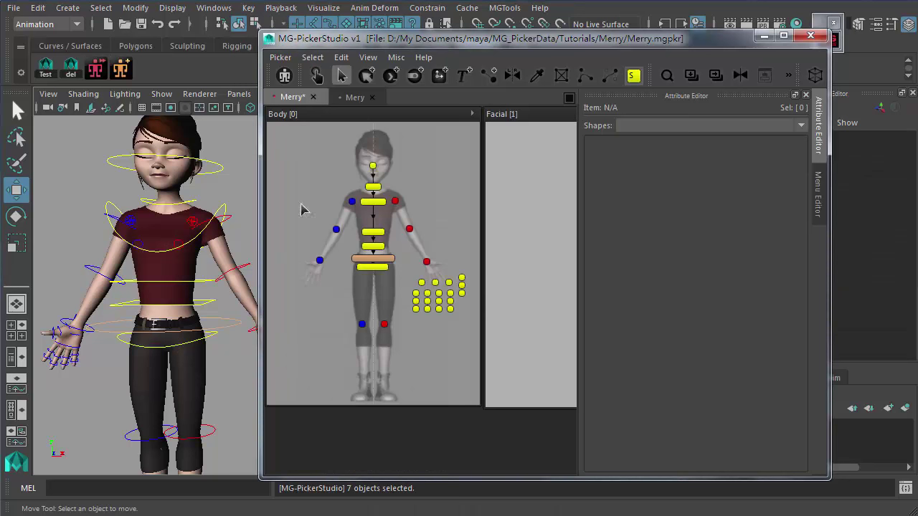
key(q)
drag(365, 159, 388, 293)
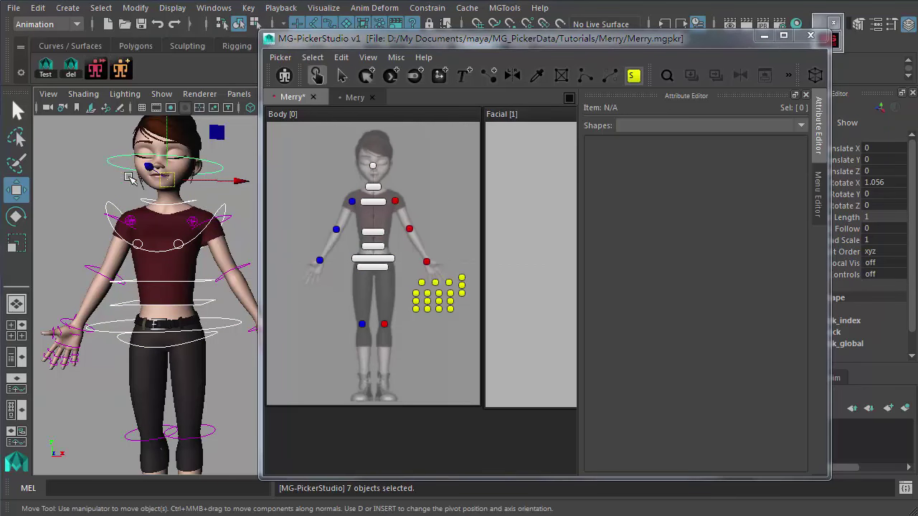
click(366, 75)
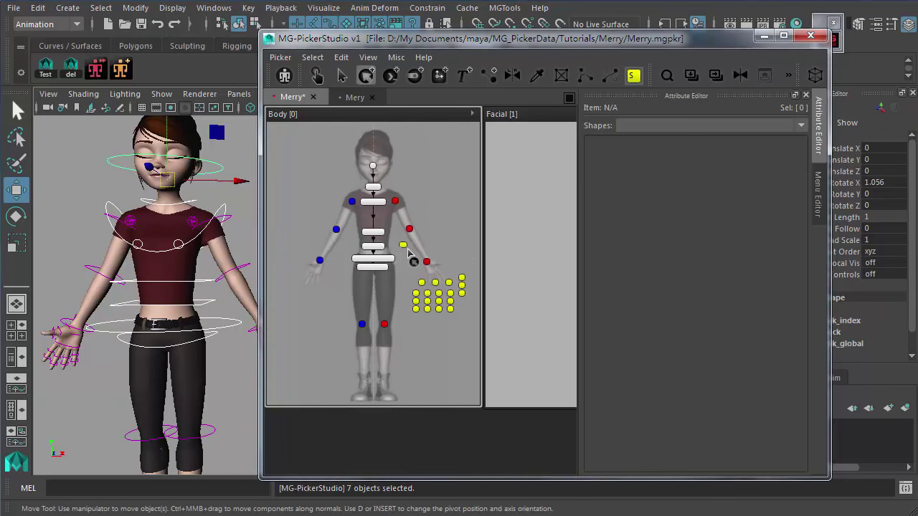
click(403, 246)
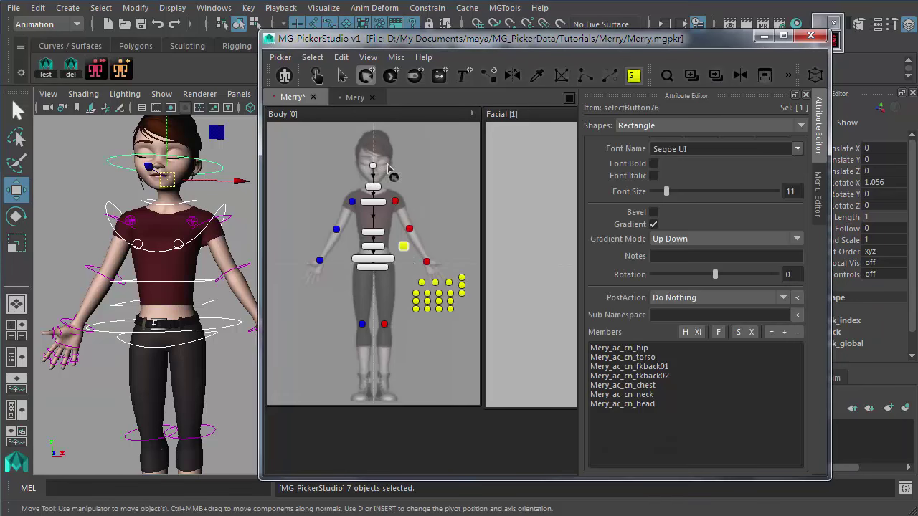
click(343, 76)
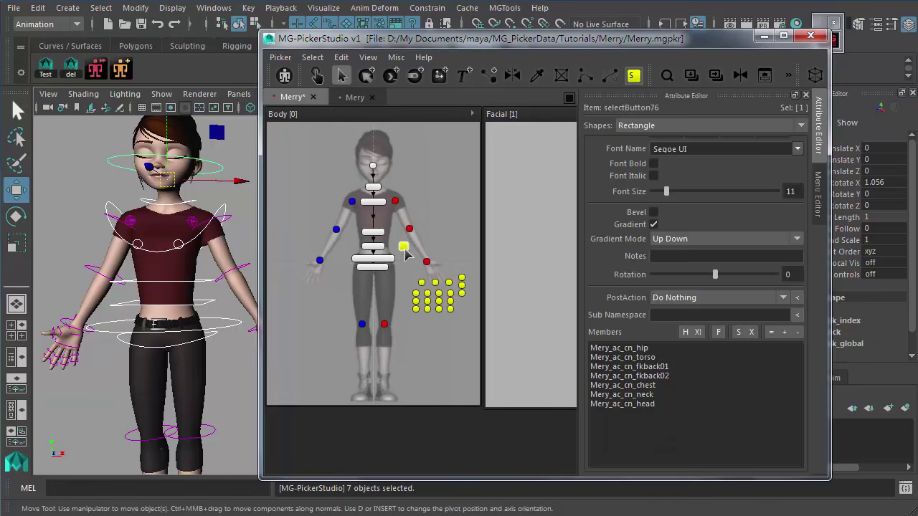
key(Delete)
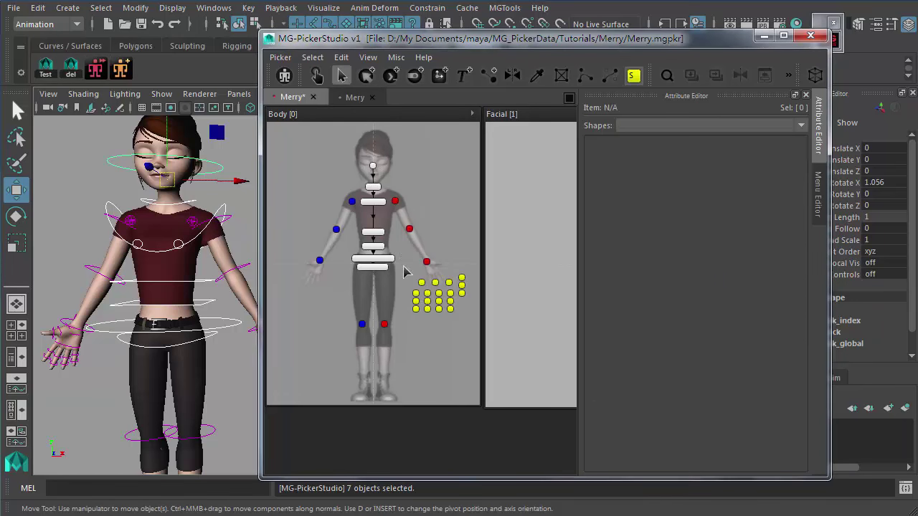
Select the centre controls through their parent links again in animation mode, and deselect them
click(316, 75)
click(381, 265)
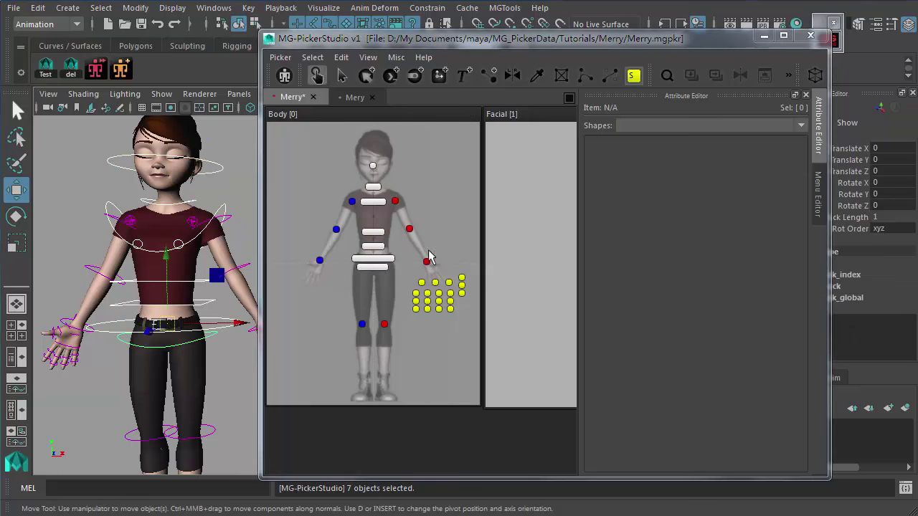
click(452, 267)
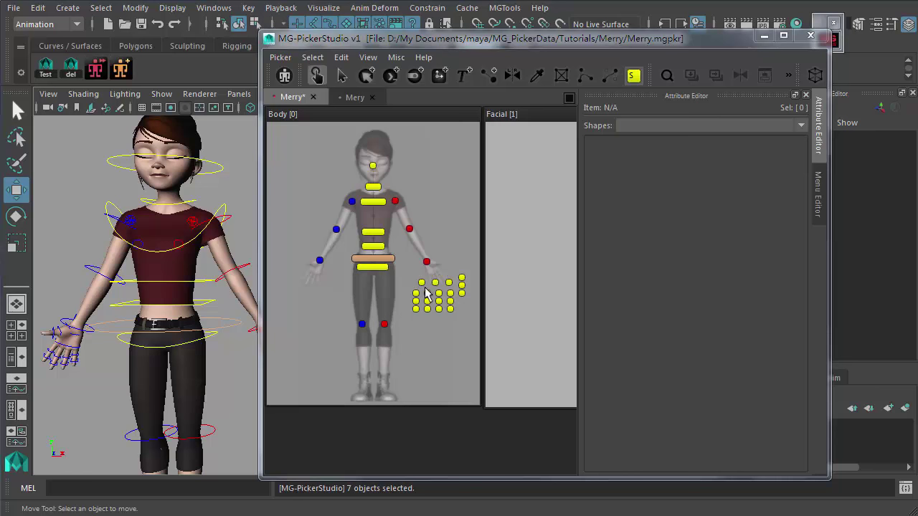
Link the select buttons within each finger column below the hand, each lower button to the one above it
scroll(494, 351, up, 5)
middle_drag(409, 352, 573, 356)
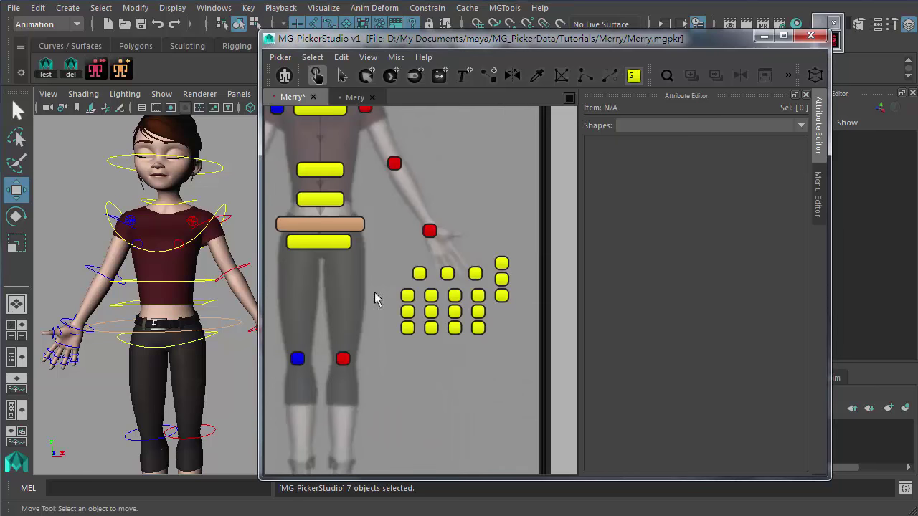
key(l)
drag(408, 328, 430, 311)
drag(430, 311, 431, 295)
drag(454, 327, 453, 310)
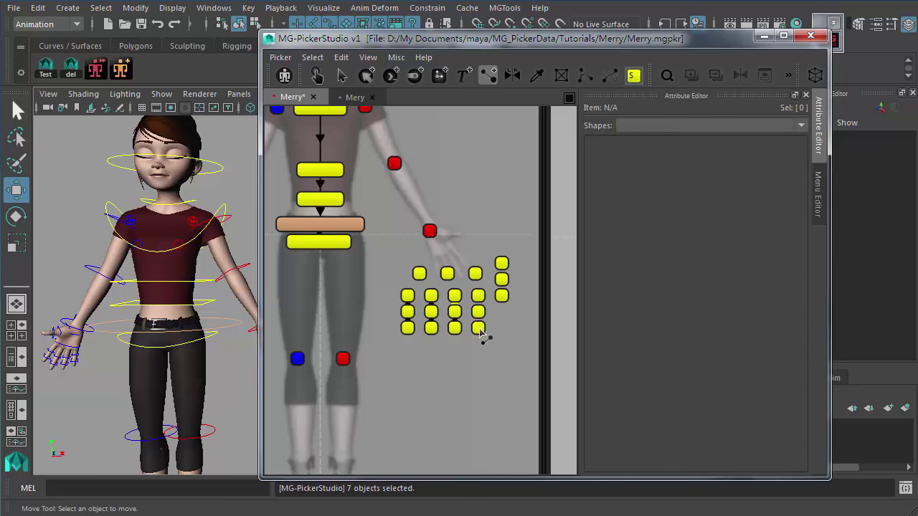
click(479, 311)
Link the finger columns to the three upper hand buttons, and link those and the thumb column to the red wrist button
click(431, 295)
click(425, 278)
drag(381, 253, 430, 231)
shift+click(502, 263)
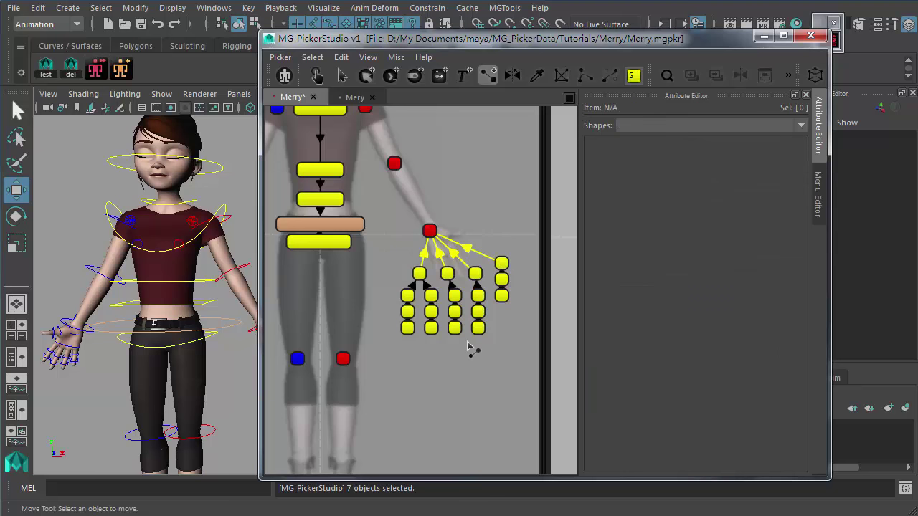
Test the hand links in animation mode by selecting the red wrist button with all its finger children, and clear the selection
scroll(470, 353, down, 4)
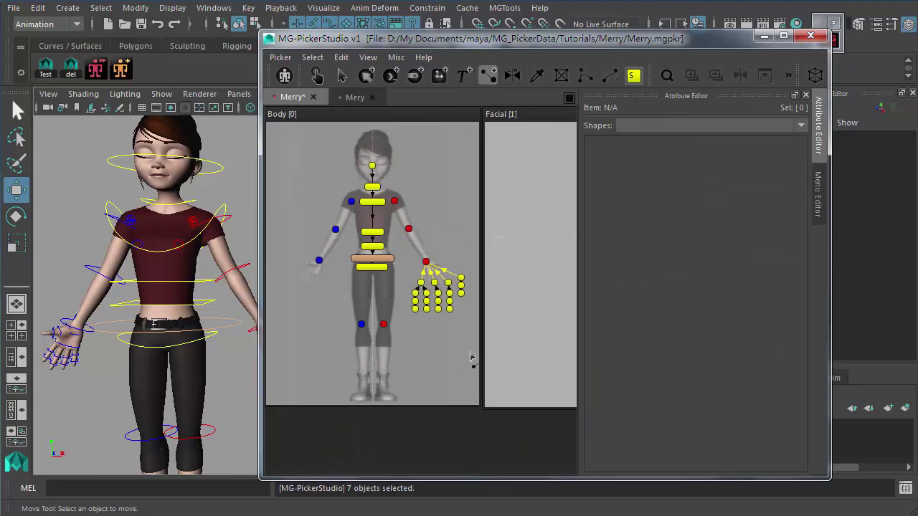
click(316, 76)
key(f)
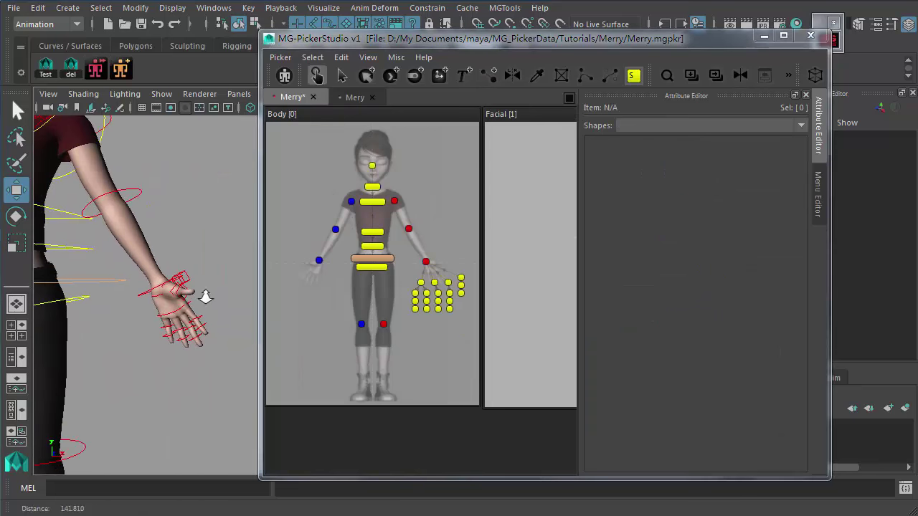
click(424, 262)
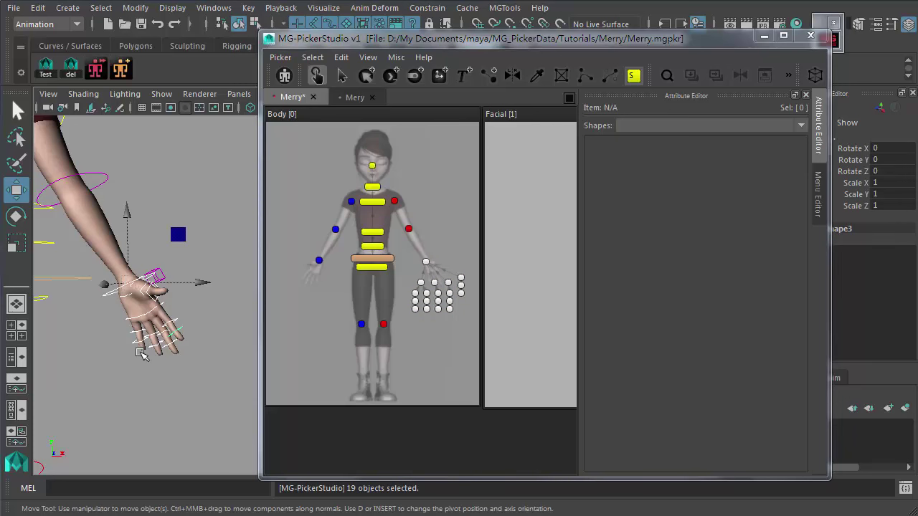
click(452, 347)
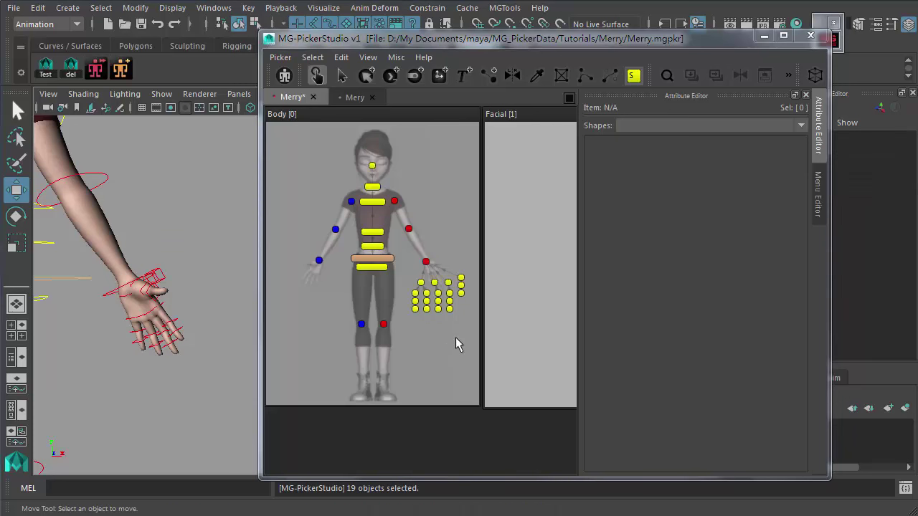
middle_drag(456, 345, 457, 345)
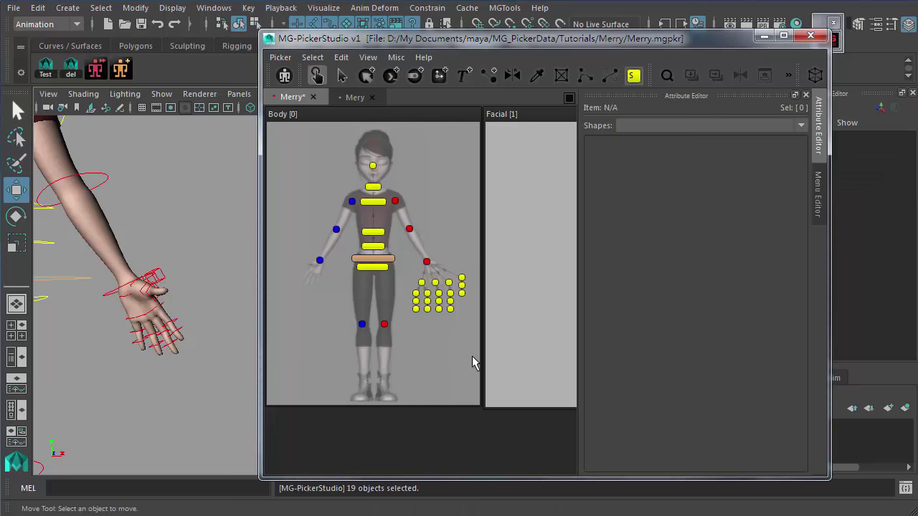
Examine the linked left arm selection in the finished Mery demo picker, and return to the Merry picker
click(353, 97)
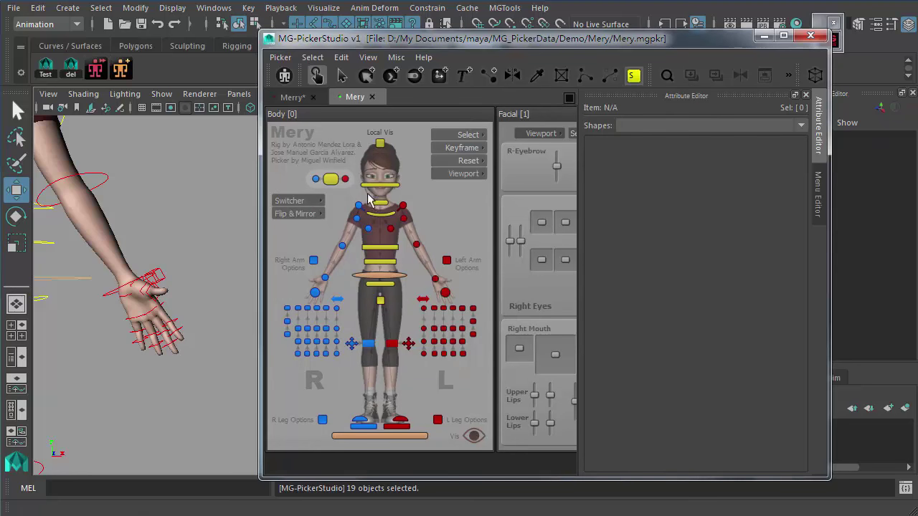
click(400, 215)
key(e)
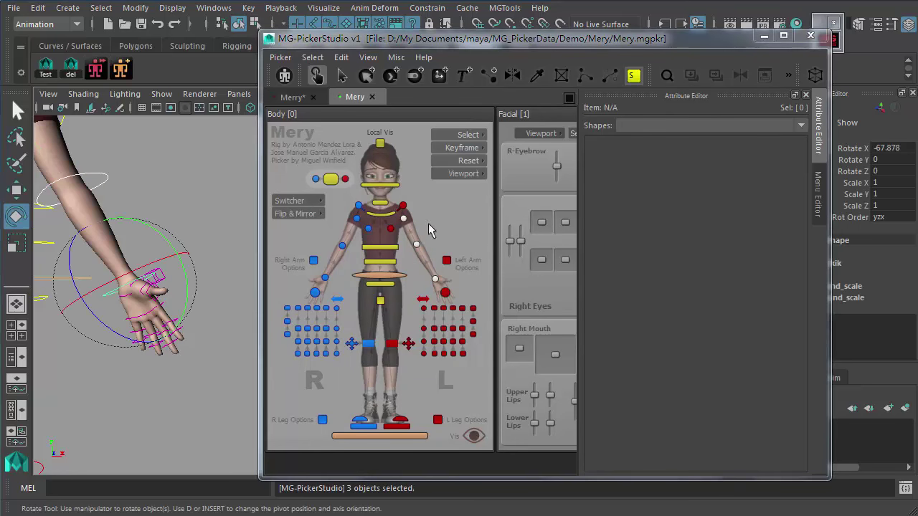
click(190, 217)
key(f)
scroll(153, 205, up, 2)
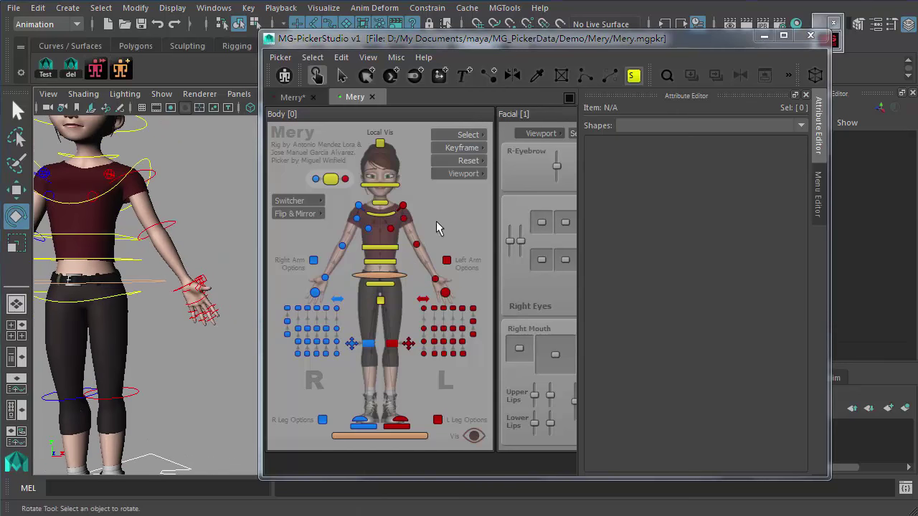
click(404, 217)
click(450, 219)
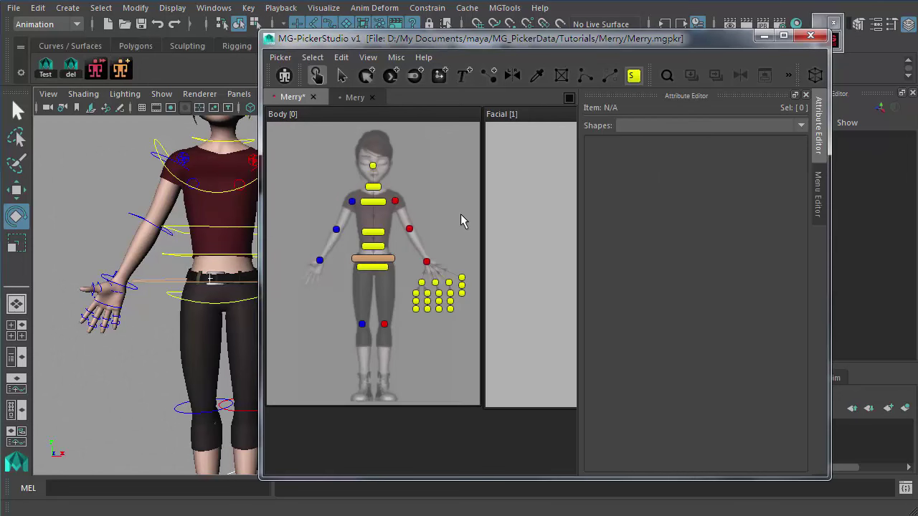
Switch the picker to edit mode, compare the finger buttons with the rig's left hand controls, and clear the button selection
click(342, 76)
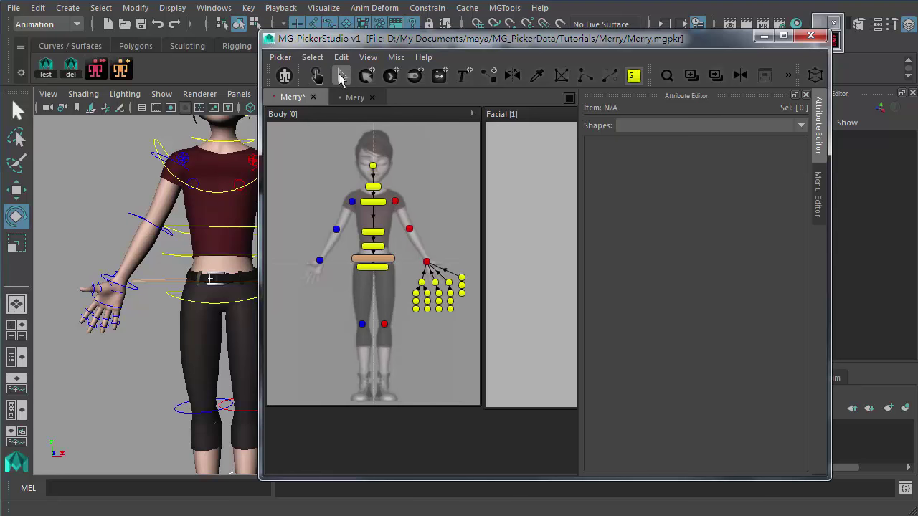
click(461, 227)
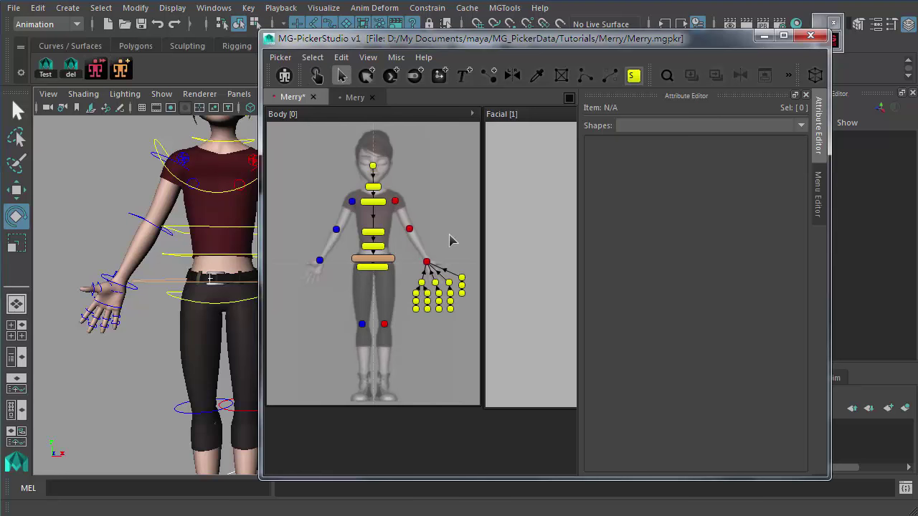
alt+middle_drag(207, 244, 164, 226)
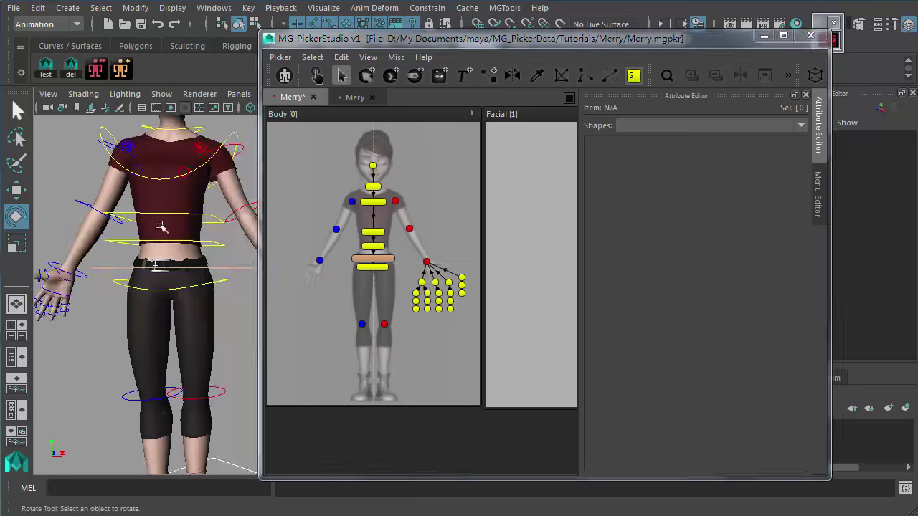
alt+right_drag(164, 226, 223, 266)
alt+middle_drag(238, 273, 139, 274)
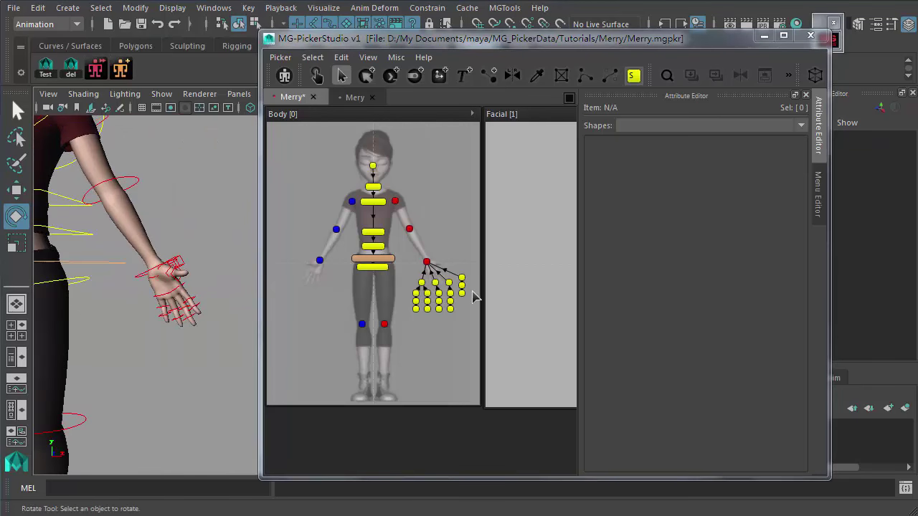
drag(471, 339, 410, 272)
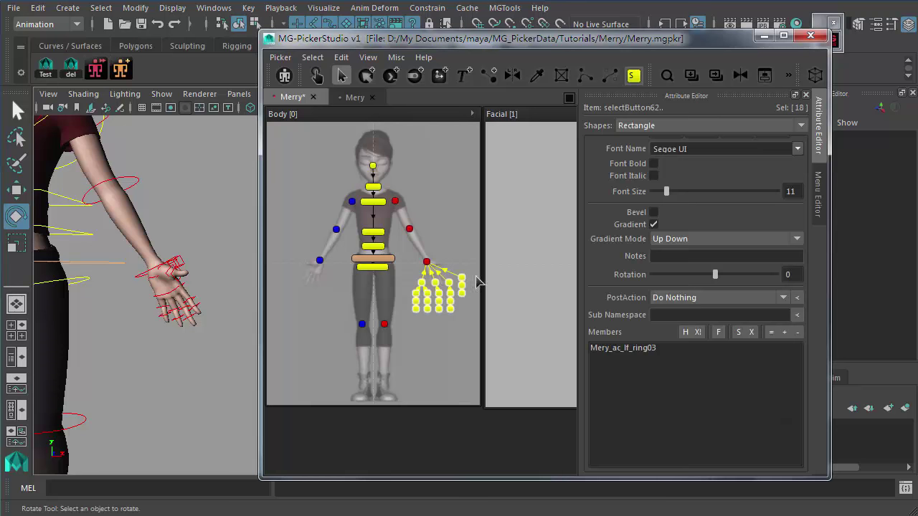
click(457, 324)
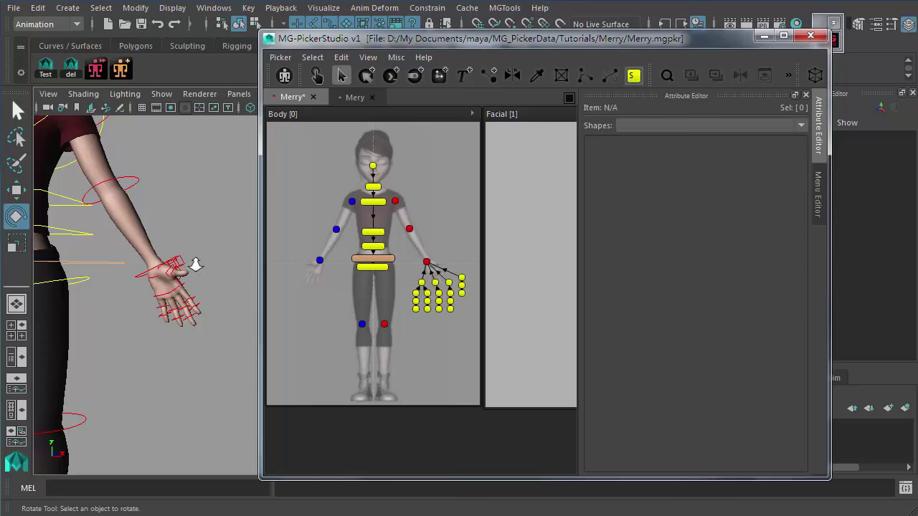
alt+right_drag(194, 265, 135, 261)
alt+middle_drag(135, 261, 143, 240)
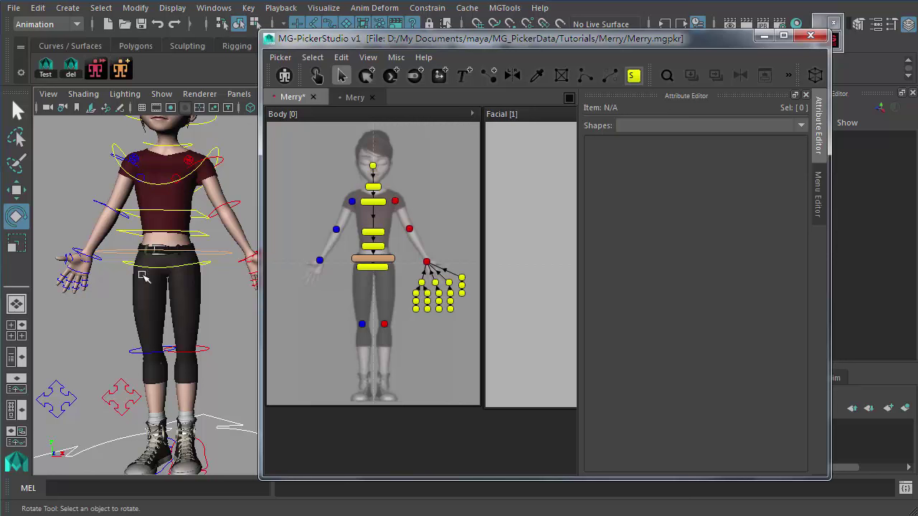
Select all 18 finger and thumb buttons under the red wrist button, mirror them to the other hand, and clear the selection
click(88, 277)
key(q)
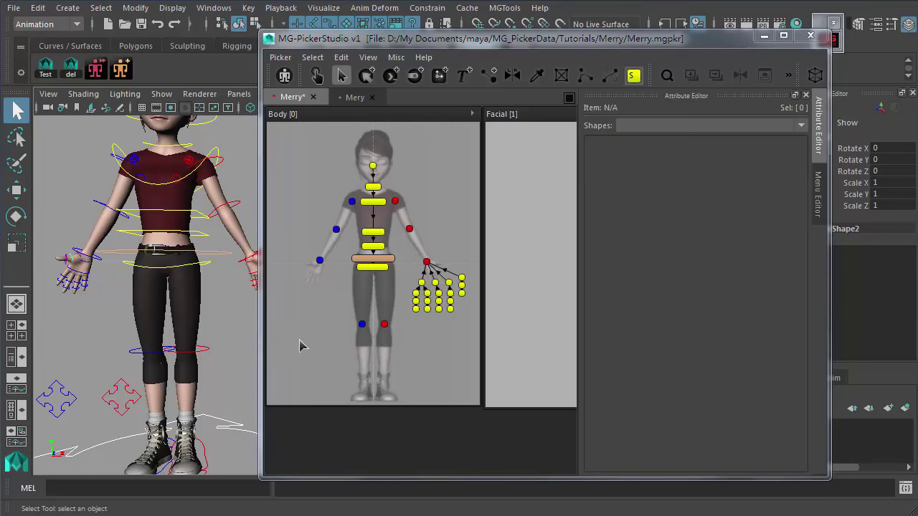
drag(404, 278, 477, 333)
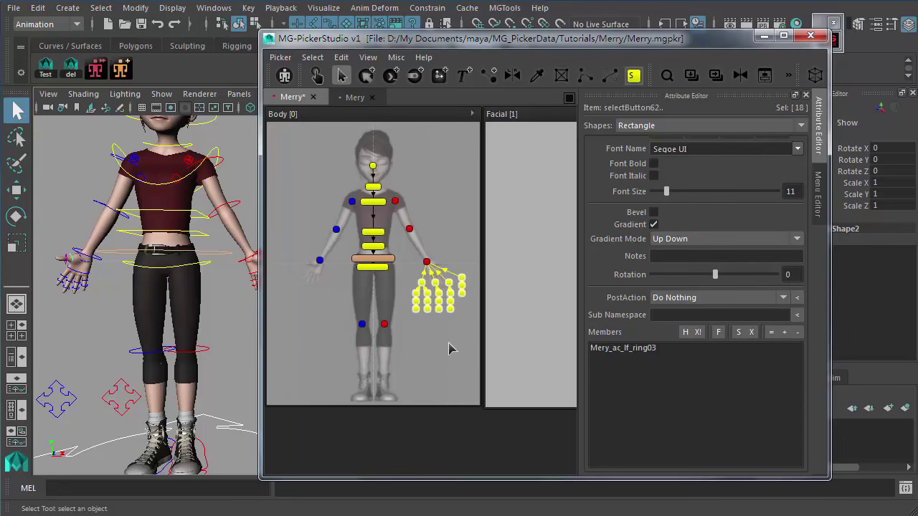
click(341, 58)
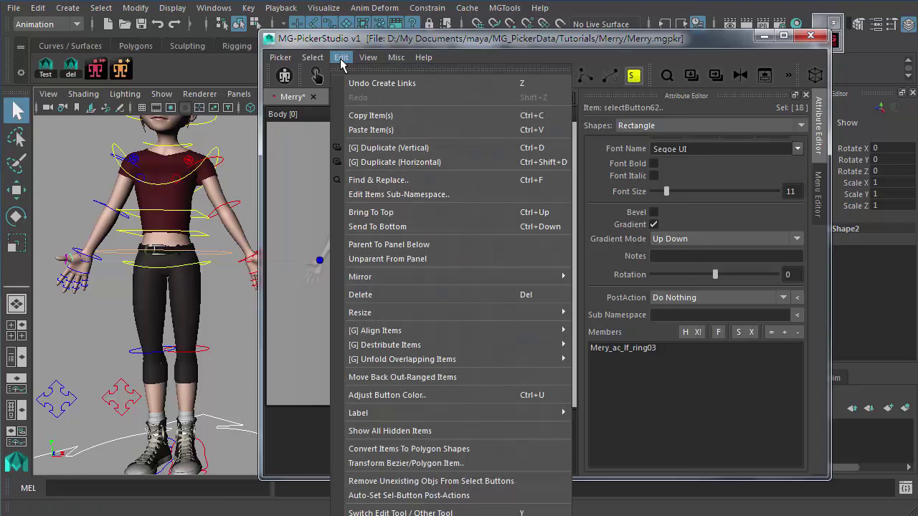
mouse_move(382, 276)
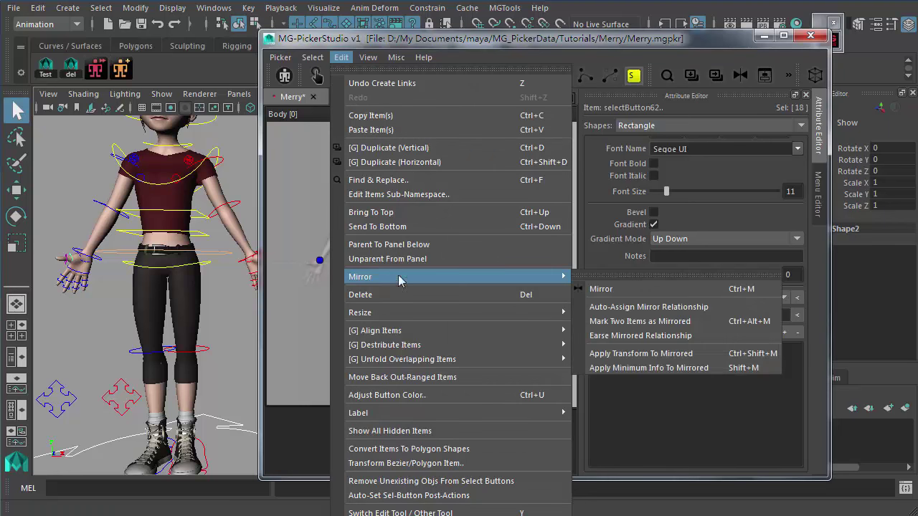
click(670, 289)
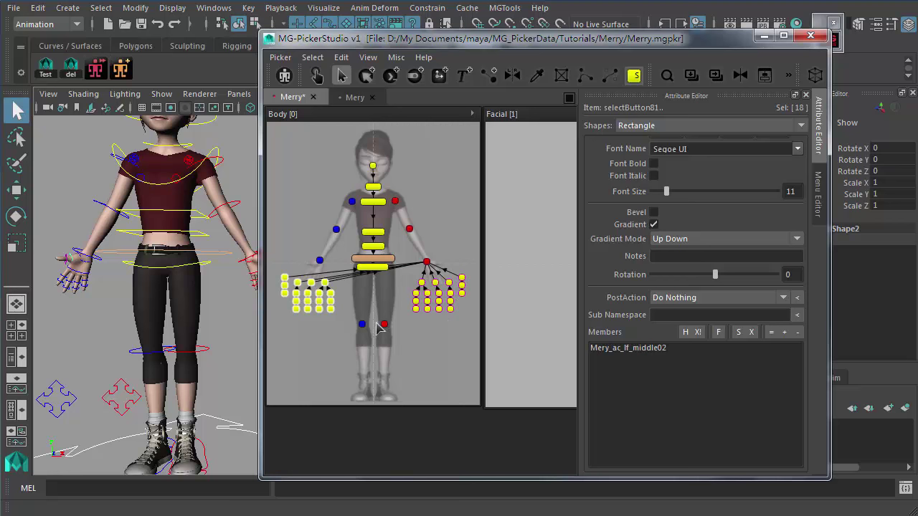
click(280, 285)
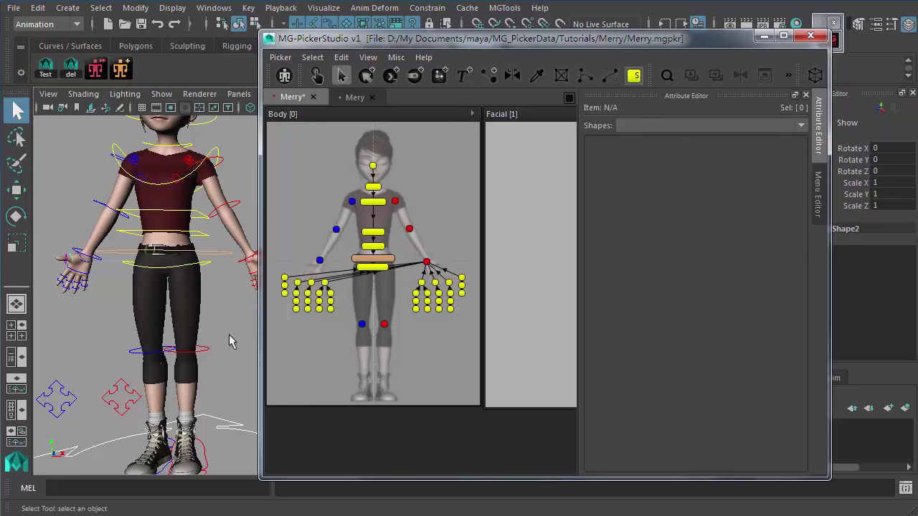
Test the mirrored finger buttons in animation mode by selecting one and examining which rig hand control it picks
alt+middle_drag(125, 317, 180, 316)
alt+right_drag(180, 317, 220, 369)
alt+middle_drag(61, 320, 206, 352)
alt+right_drag(207, 352, 162, 309)
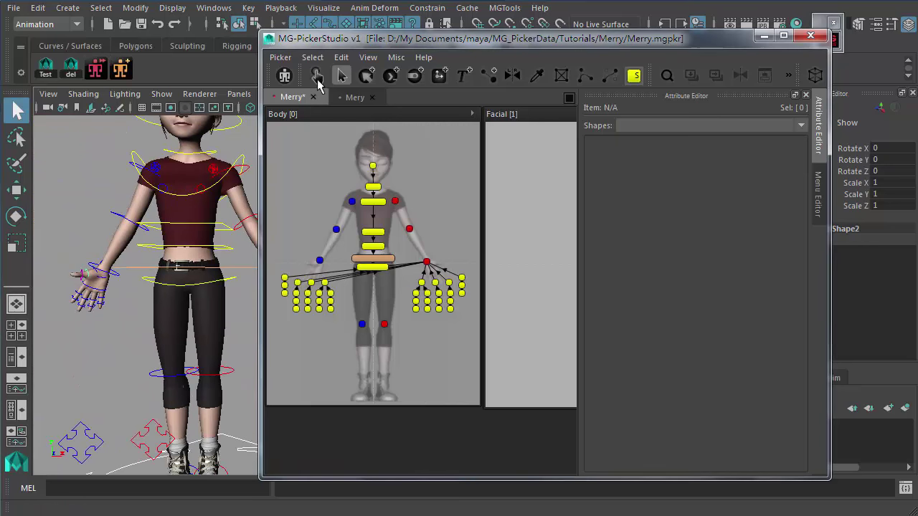
click(316, 77)
click(330, 301)
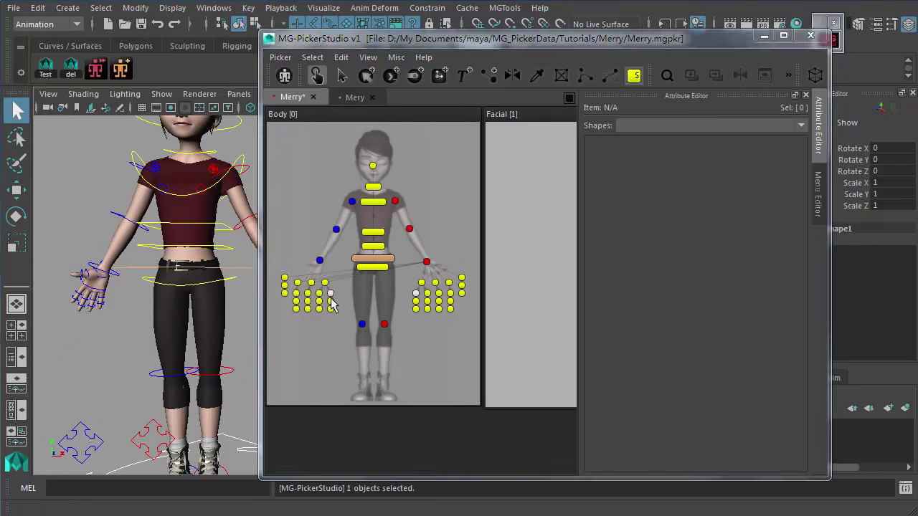
alt+middle_drag(174, 266, 59, 245)
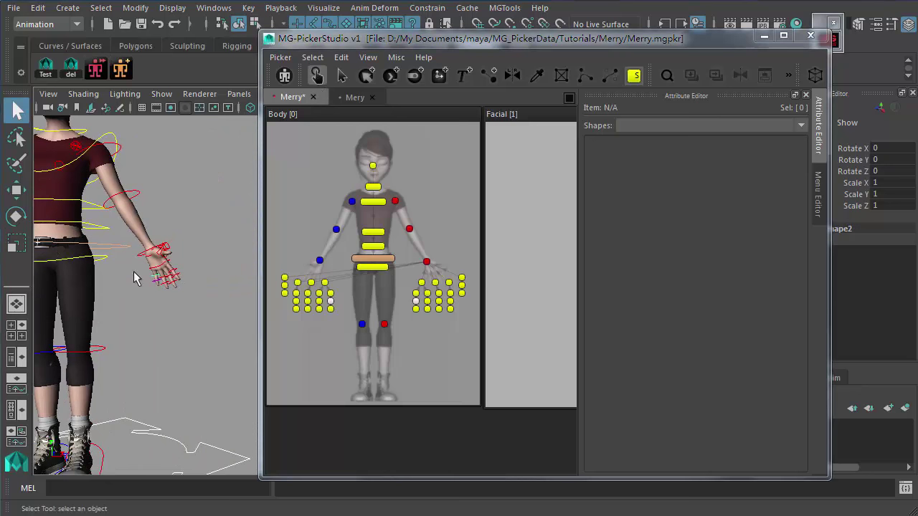
alt+drag(123, 276, 175, 301)
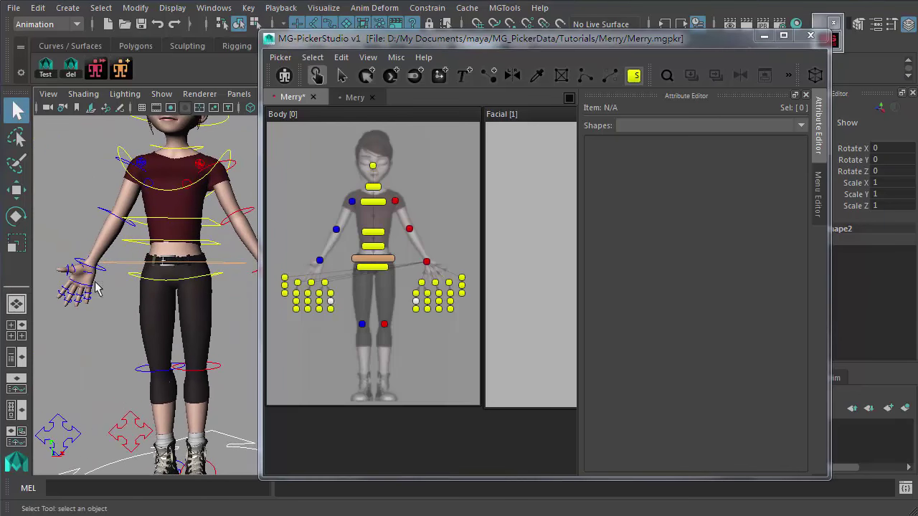
Select the mirrored hand buttons in edit mode and compare their member names with the rig's right-hand control names
click(315, 341)
key(w)
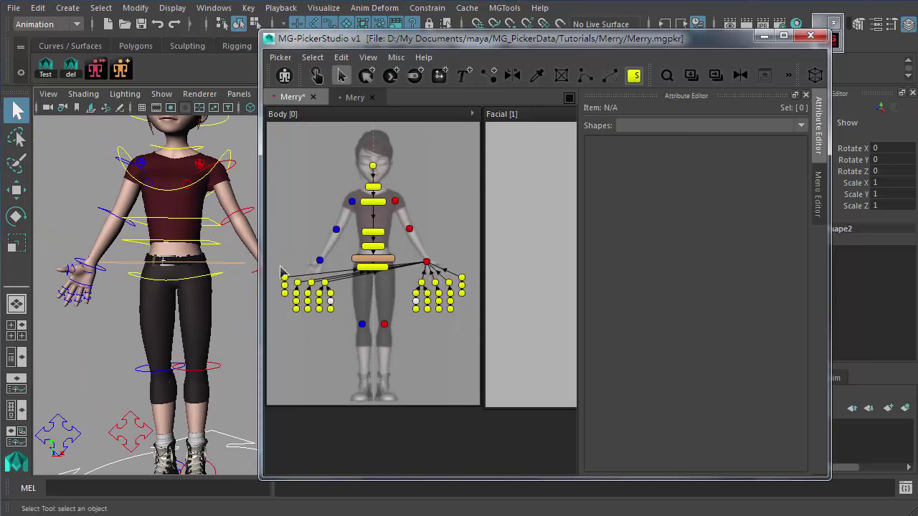
drag(284, 284, 341, 341)
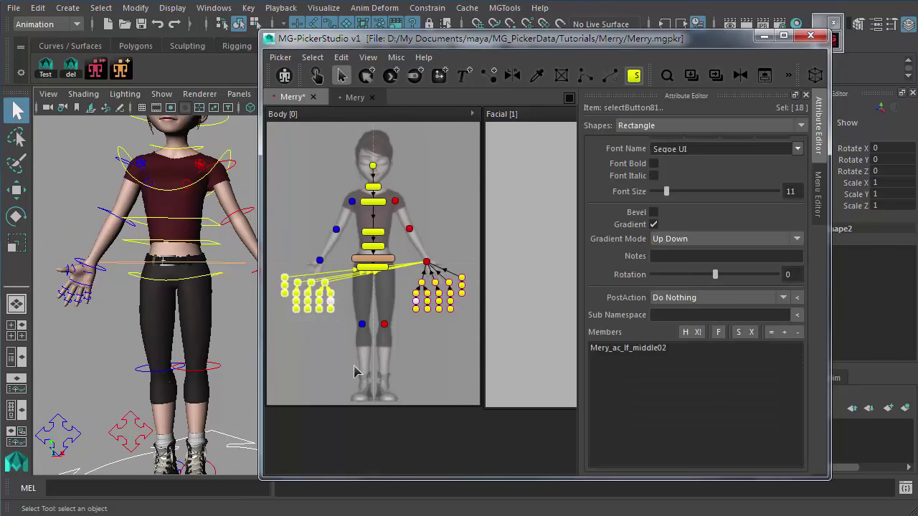
drag(484, 48, 480, 189)
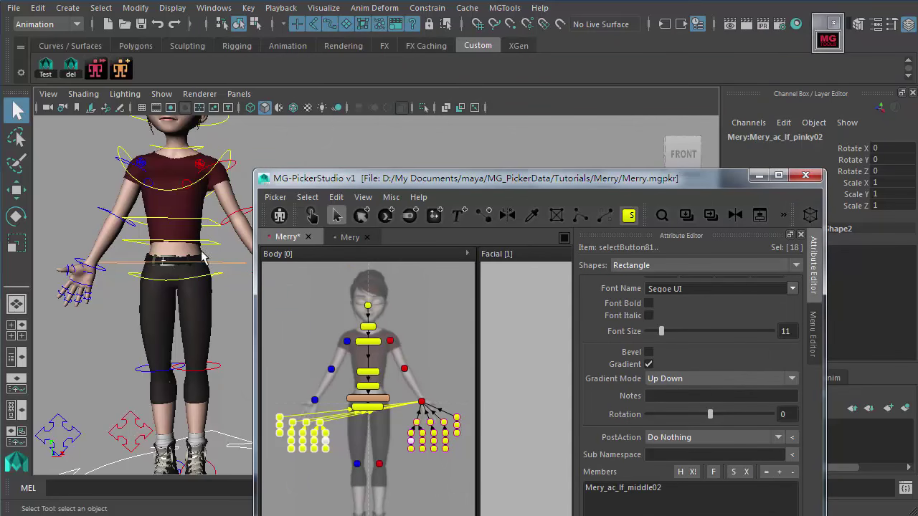
drag(369, 182, 453, 210)
alt+right_drag(236, 289, 236, 318)
alt+middle_drag(236, 318, 315, 226)
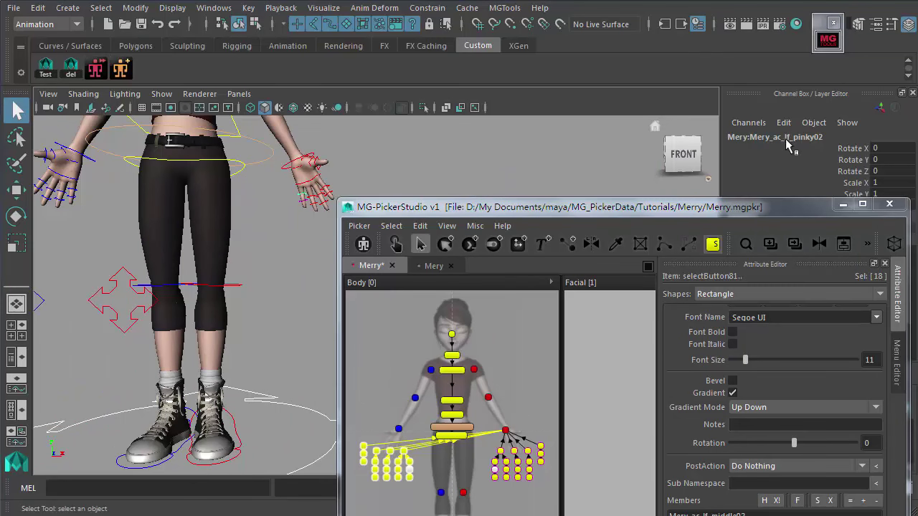
click(65, 179)
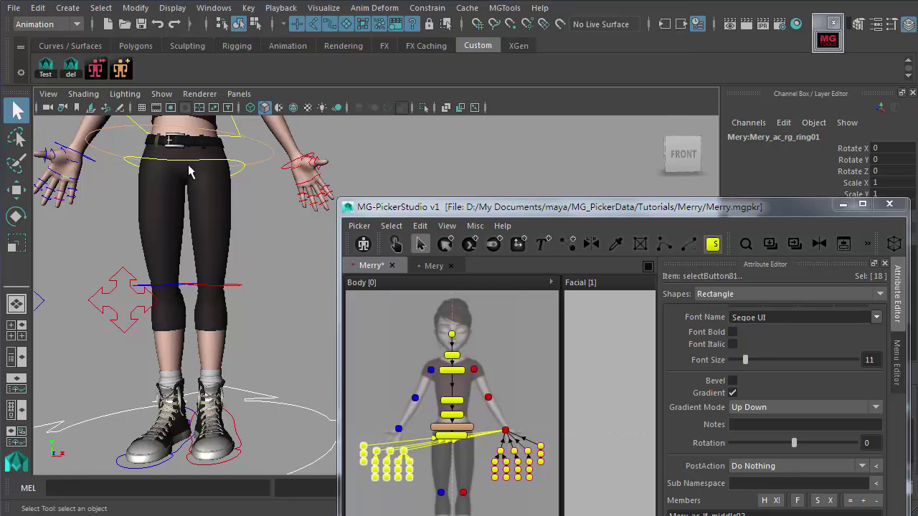
drag(422, 213, 345, 45)
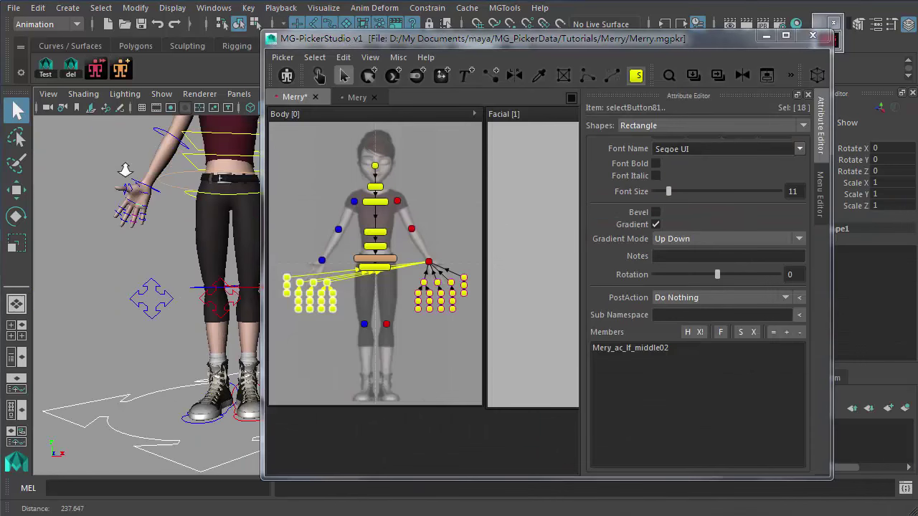
click(331, 340)
drag(331, 340, 273, 280)
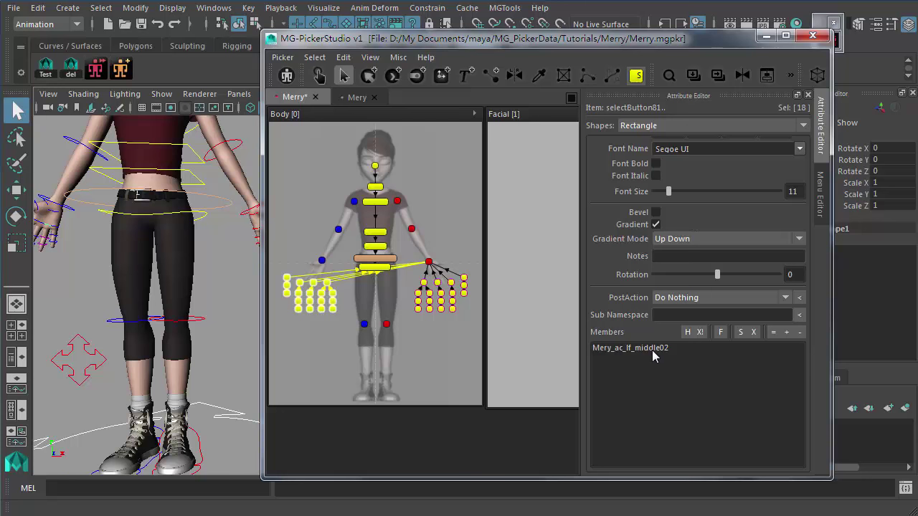
Open Find & Replace for the selected buttons' members, check a left finger control's name, and enter _lf_ as the search text
click(720, 333)
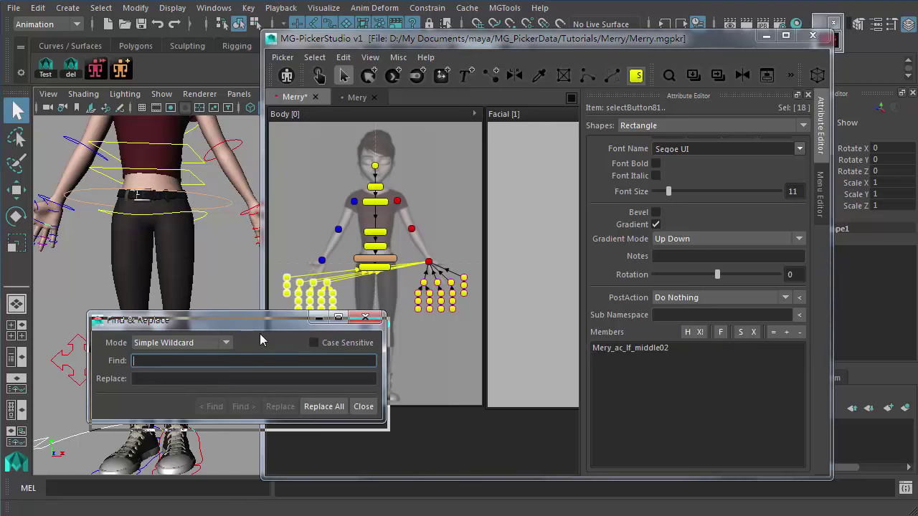
drag(610, 38, 726, 279)
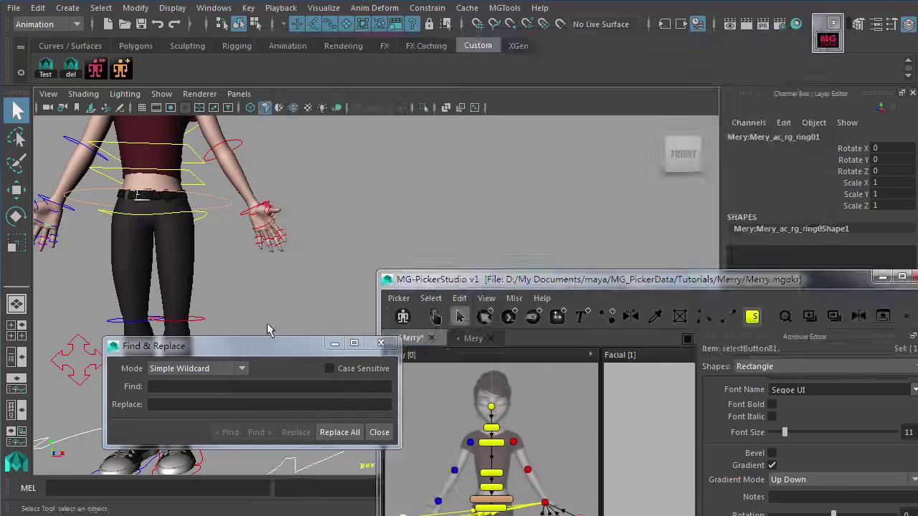
drag(277, 352, 422, 138)
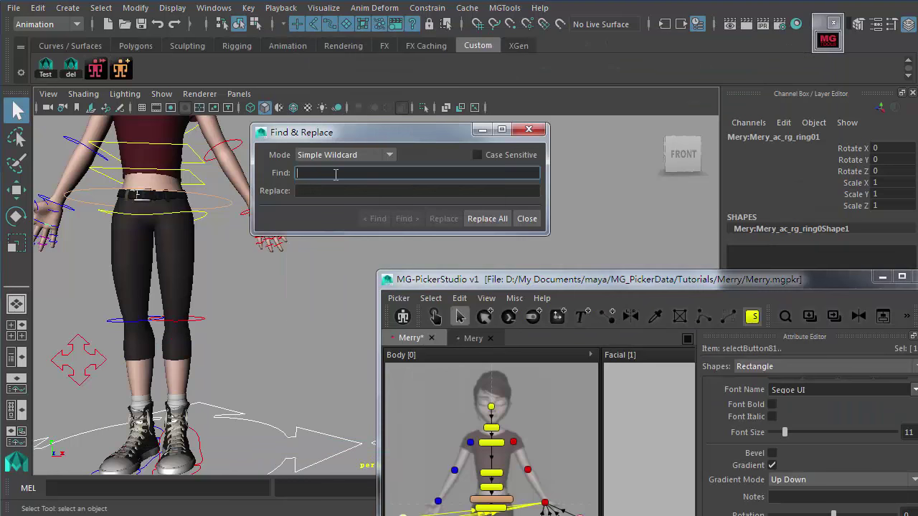
click(279, 245)
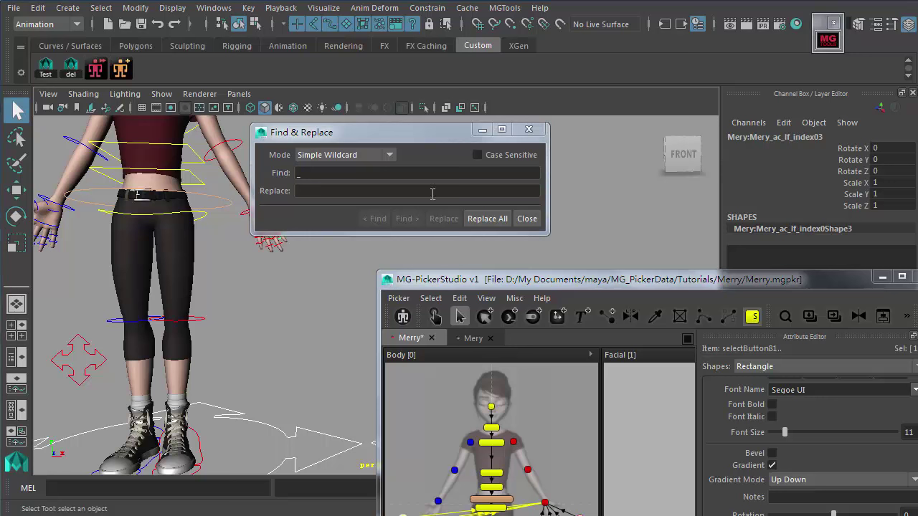
click(336, 173)
text(_lf_)
key(Tab)
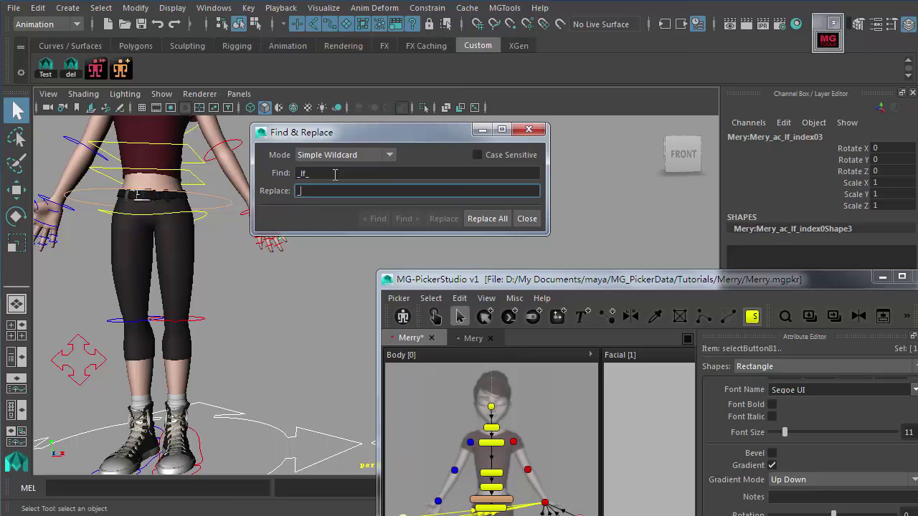
Check a right finger control's name, replace all _lf_ with _rg_ in the members, and close Find & Replace
text(_)
click(45, 228)
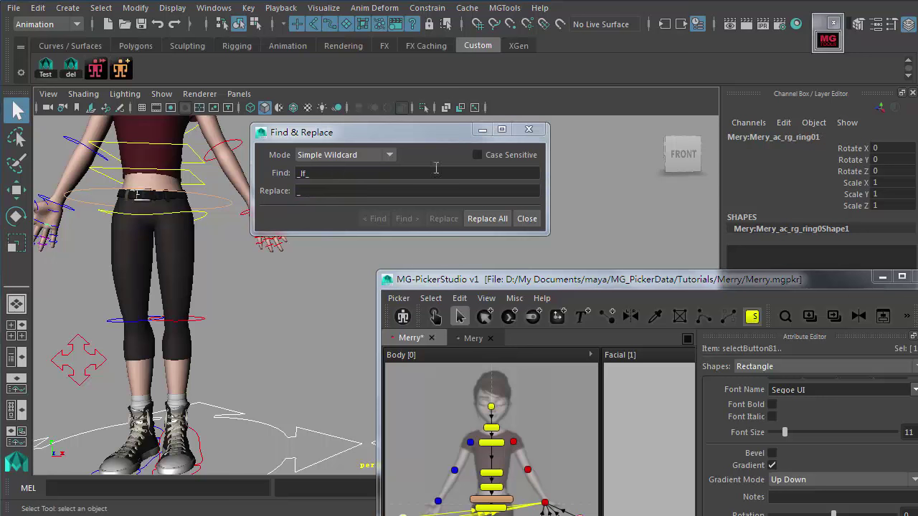
click(327, 192)
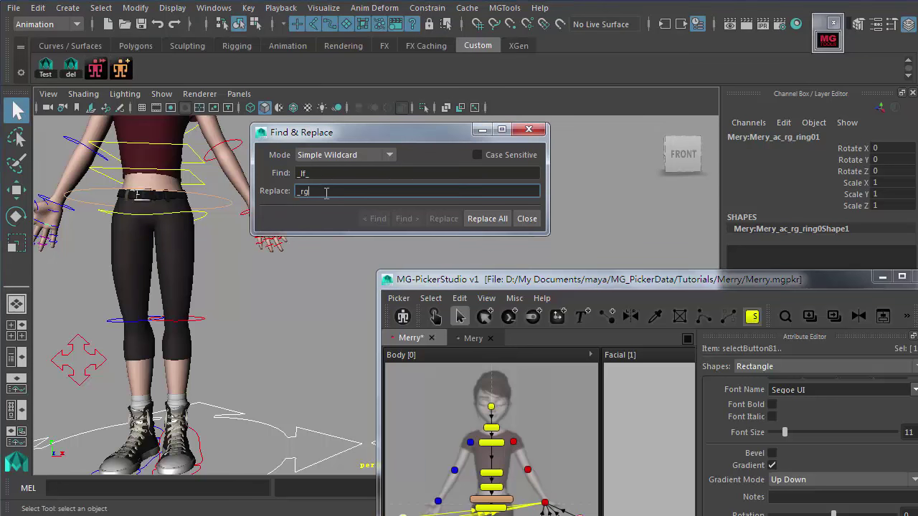
click(488, 219)
click(527, 219)
Test the renamed members in animation mode by selecting all mirrored hand buttons and examining the rig's right hand
drag(541, 282, 450, 43)
click(348, 76)
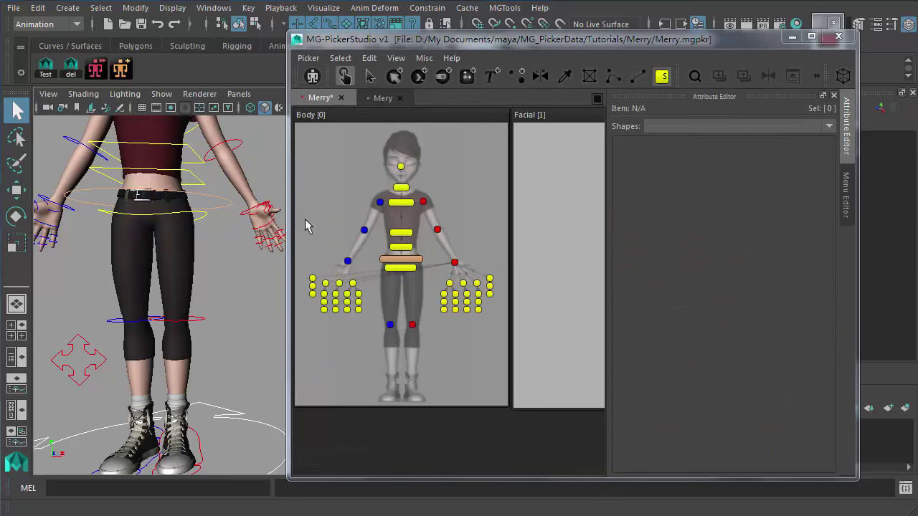
drag(300, 272, 360, 332)
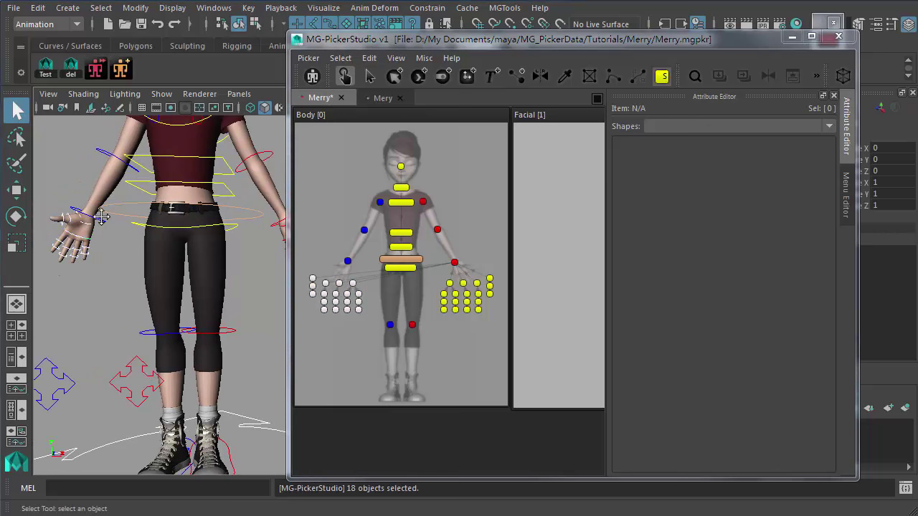
alt+drag(97, 213, 165, 236)
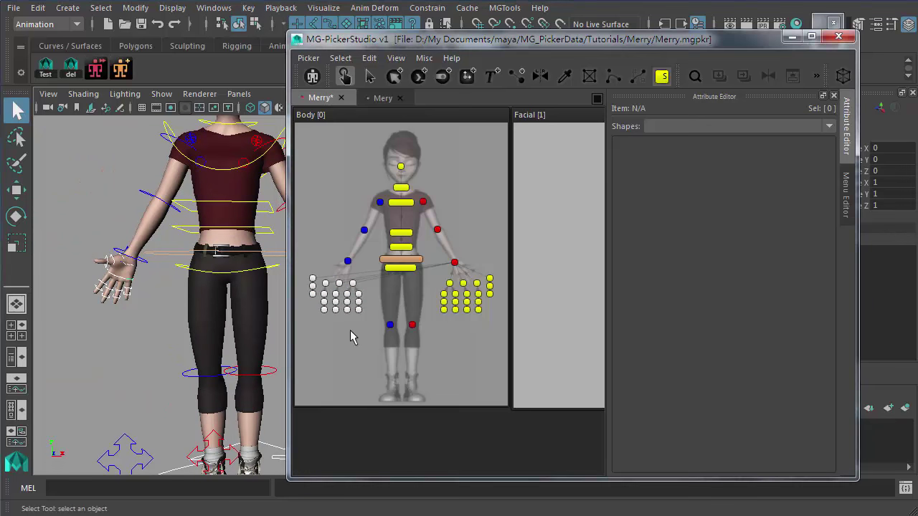
In edit mode, cut the mirrored hand buttons' links to the red wrist button, link them to the blue wrist button, and clear the selection
click(370, 76)
drag(363, 264, 379, 285)
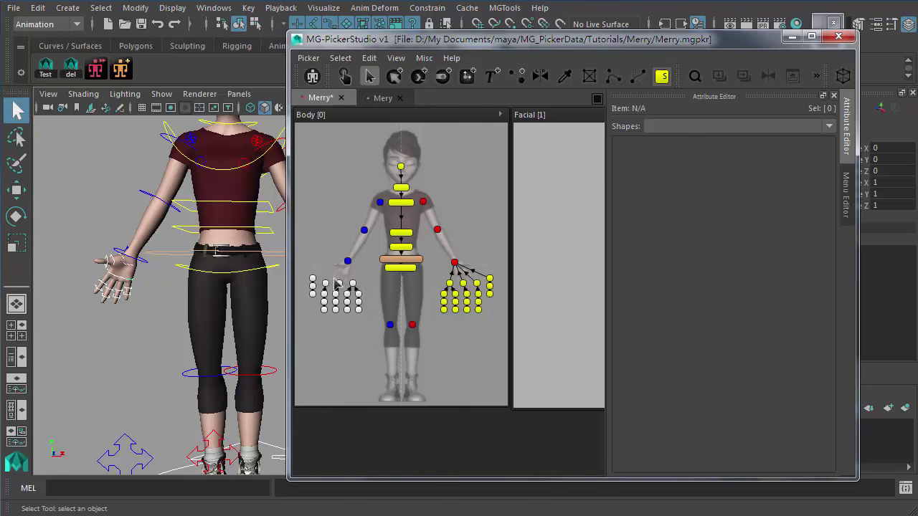
click(521, 78)
drag(360, 276, 320, 289)
drag(308, 271, 348, 261)
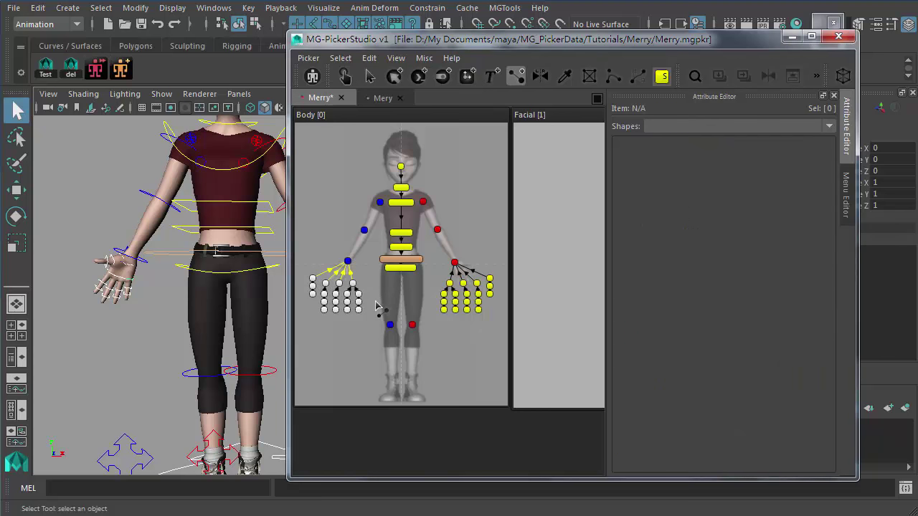
click(370, 77)
click(466, 216)
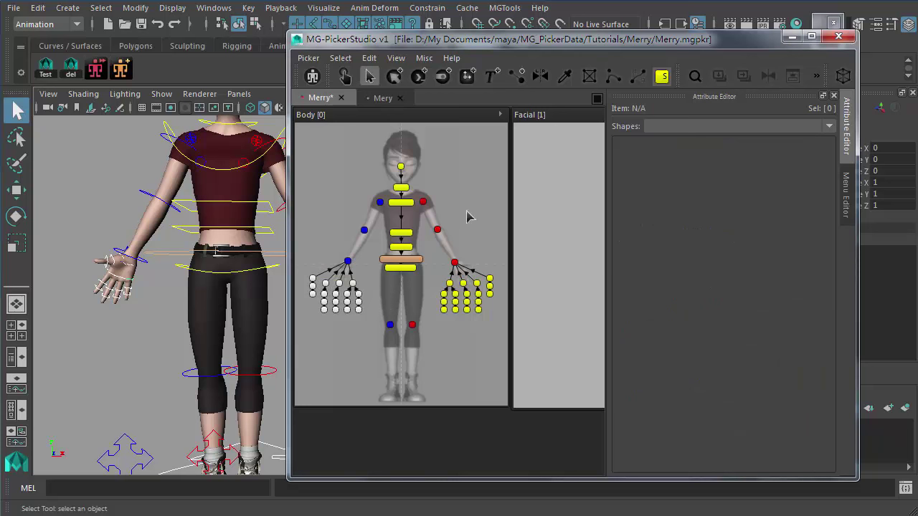
click(422, 305)
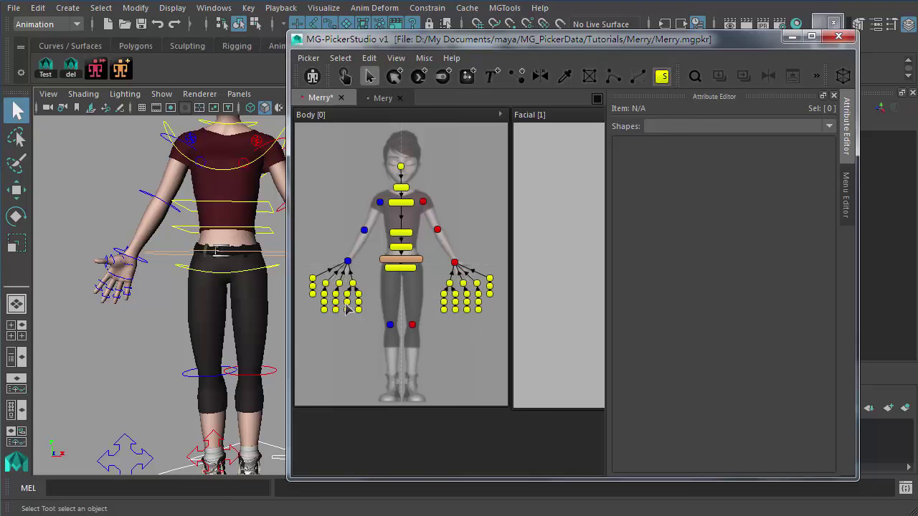
Move the thumb button column beside the red wrist button slightly upward and inward, and clear the selection
drag(503, 311, 487, 265)
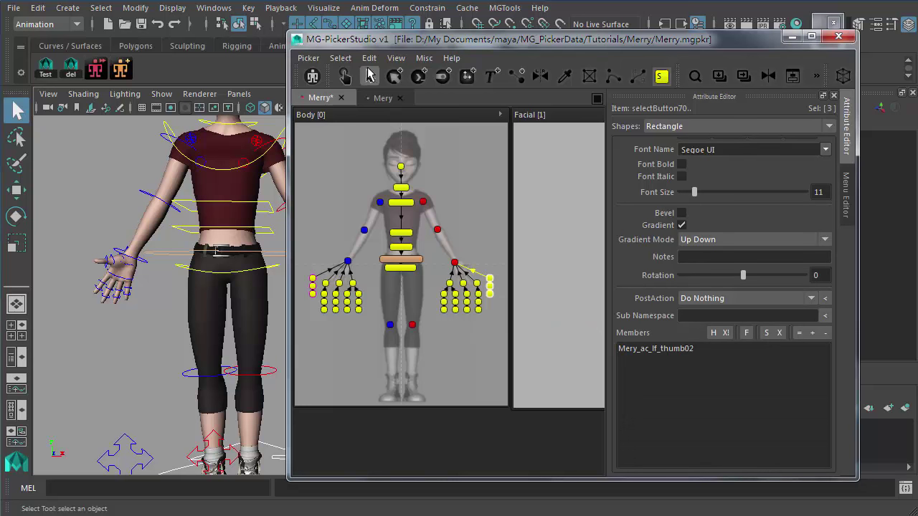
drag(490, 283, 489, 280)
drag(490, 280, 488, 272)
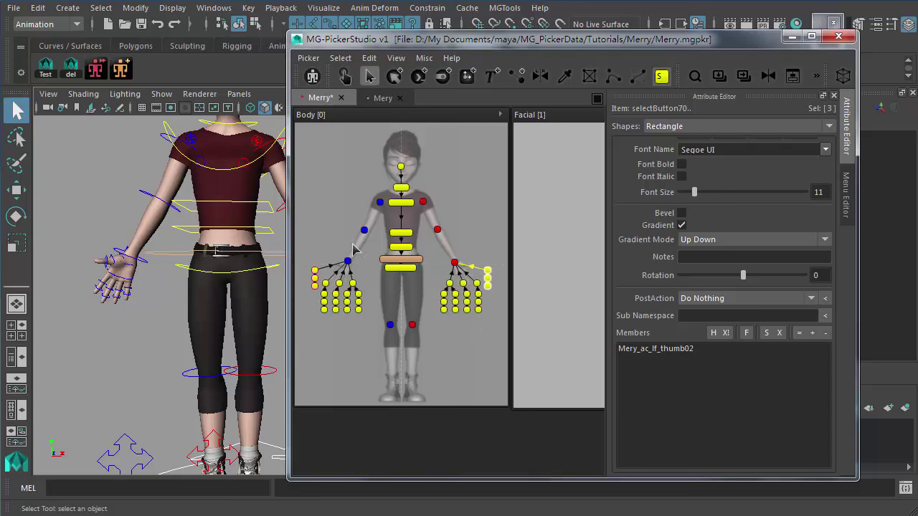
click(445, 237)
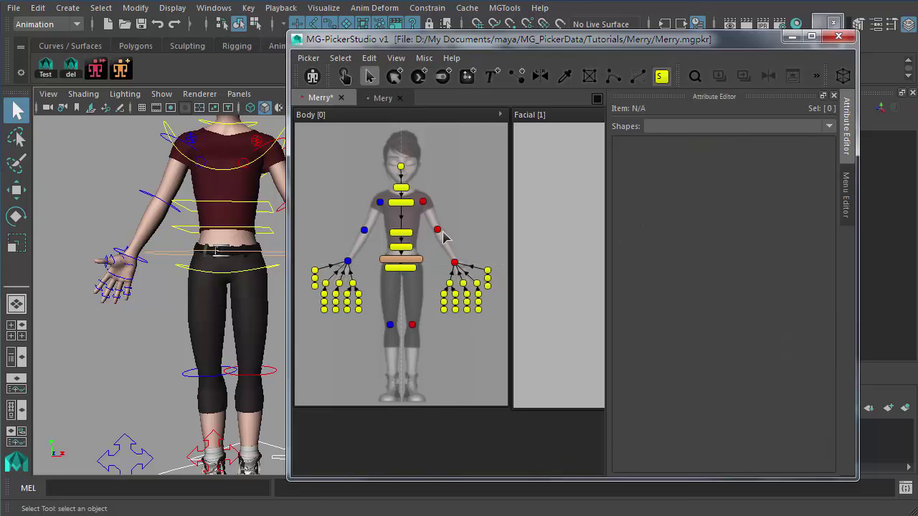
Compare the members of the red and blue elbow buttons and clear the selection
click(437, 230)
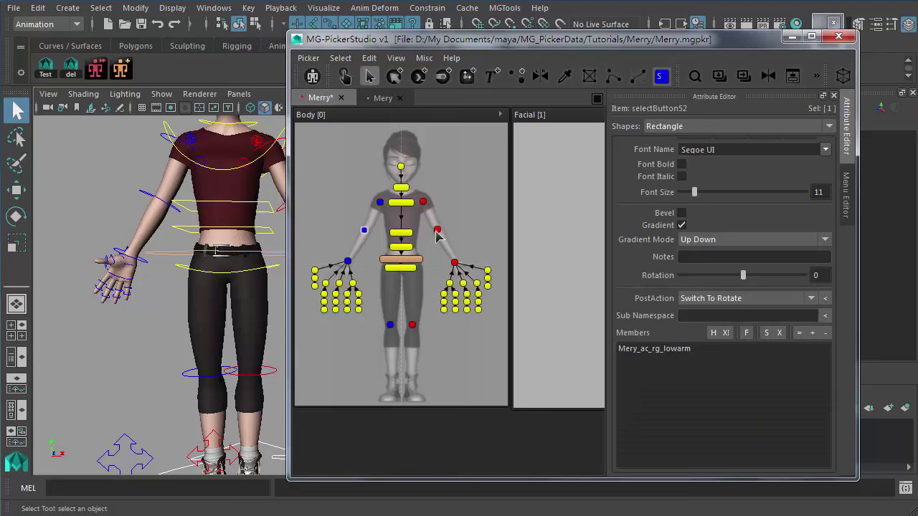
click(452, 238)
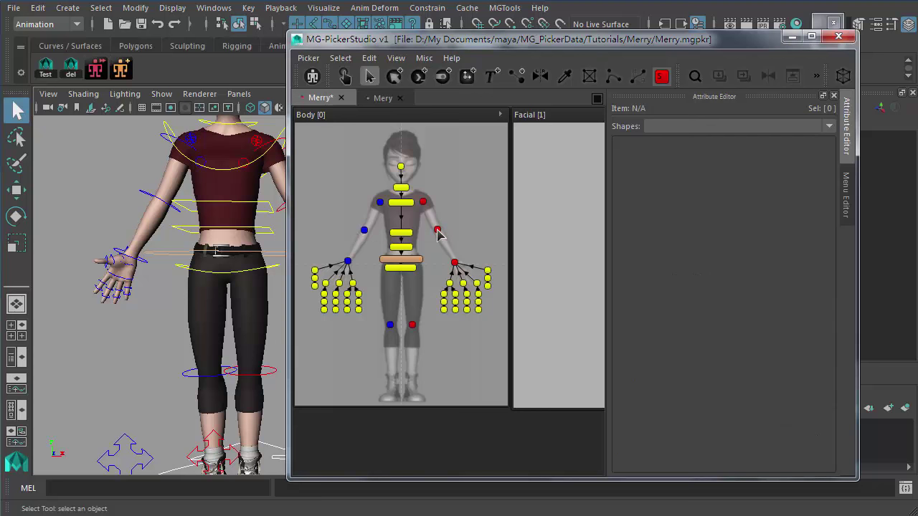
click(438, 230)
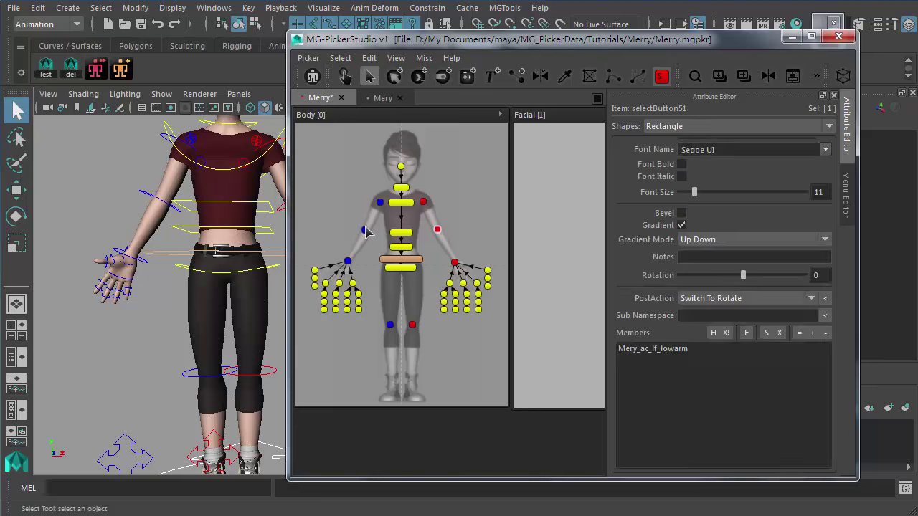
click(451, 214)
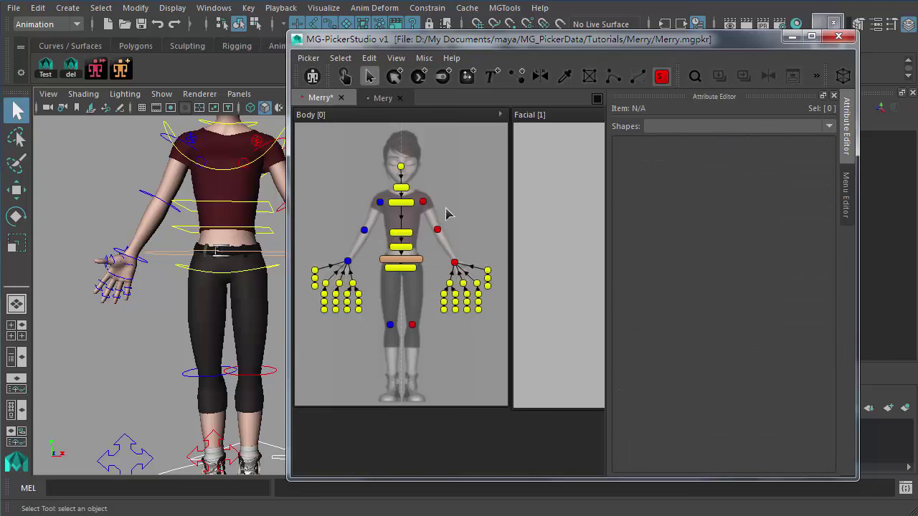
Pair the red elbow button with the blue elbow button as mirror items using the Mirrorship Tool, and return to selecting
click(539, 76)
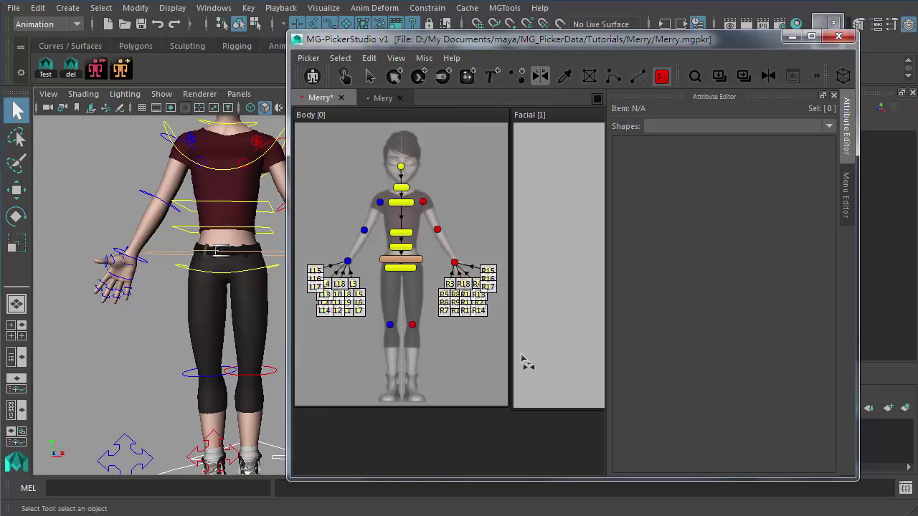
alt+right_drag(385, 295, 512, 406)
alt+middle_drag(397, 294, 466, 325)
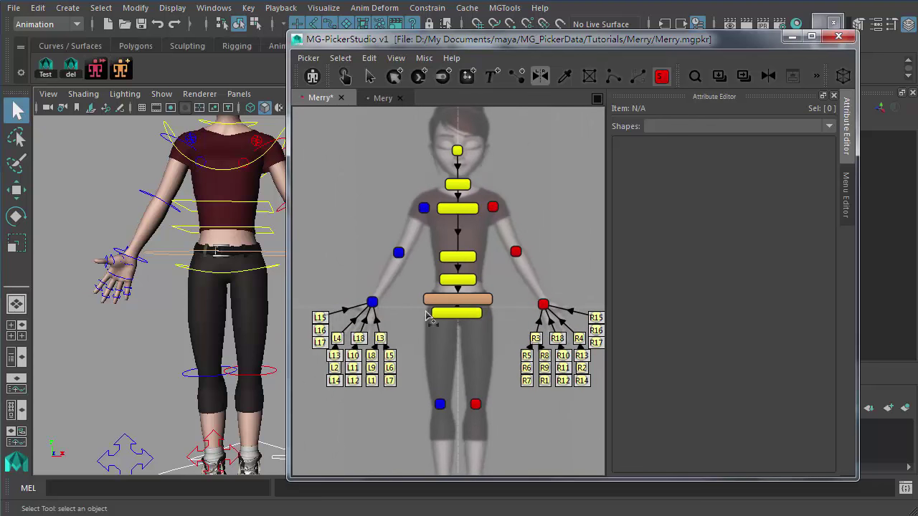
alt+middle_drag(378, 316, 297, 316)
alt+middle_drag(404, 284, 443, 238)
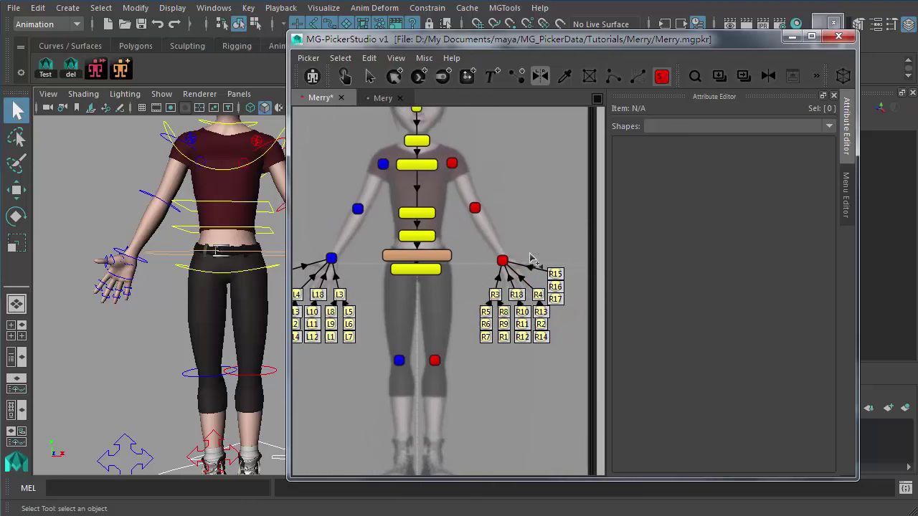
drag(288, 224, 189, 224)
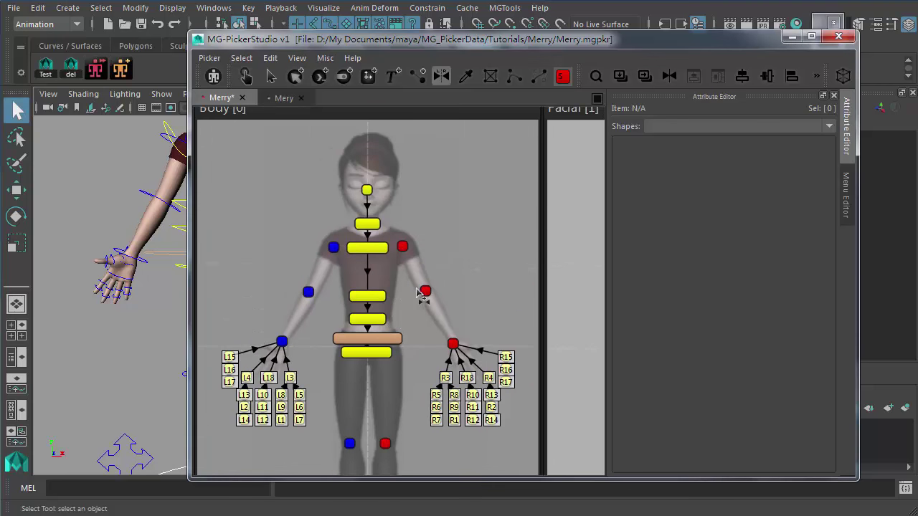
click(426, 291)
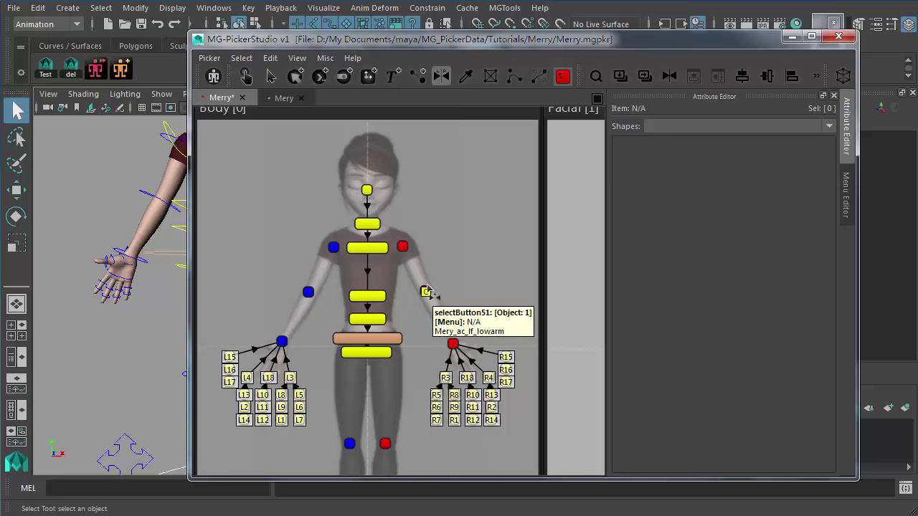
click(309, 293)
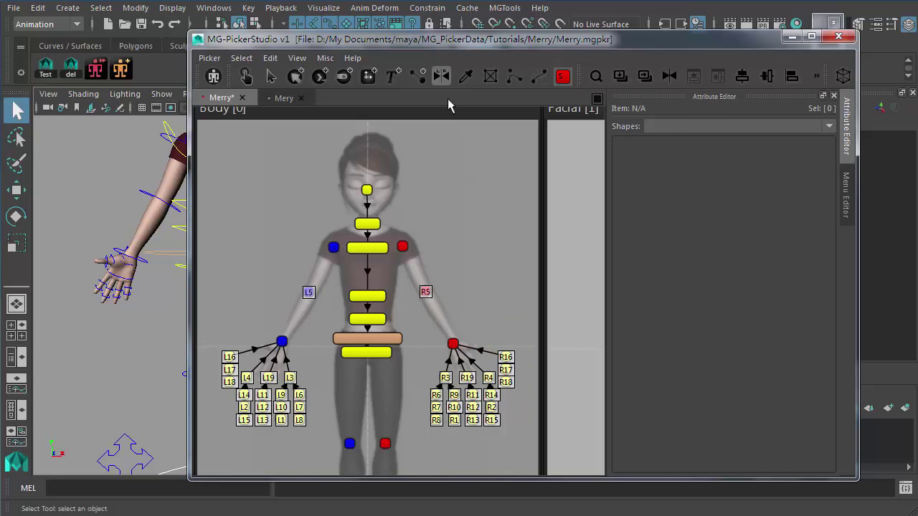
click(270, 76)
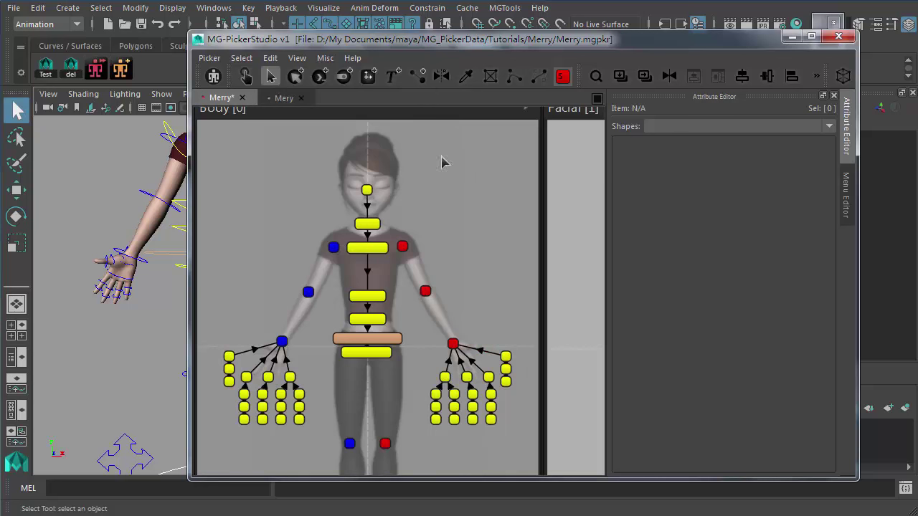
Move the red elbow button slightly inward and up the arm, to about position 191, 139
mouse_move(427, 294)
mouse_down()
mouse_move(467, 291)
mouse_move(422, 294)
mouse_up()
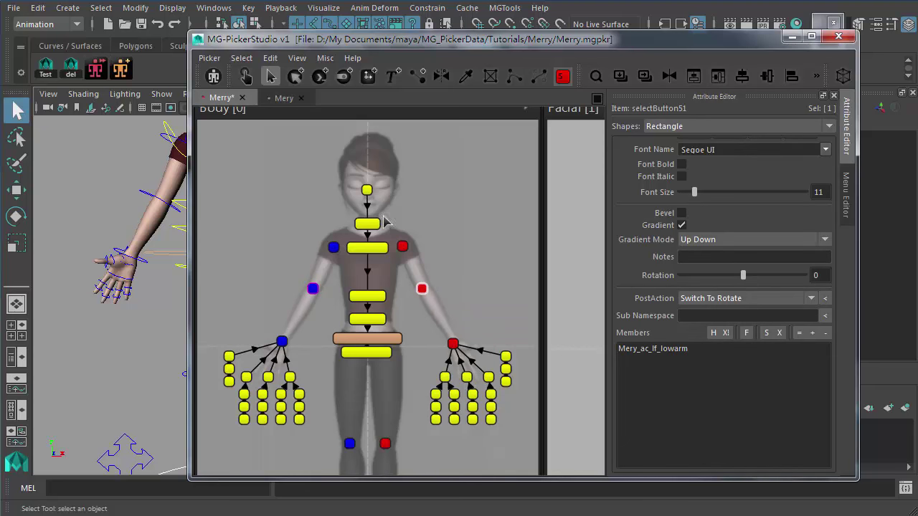
click(465, 263)
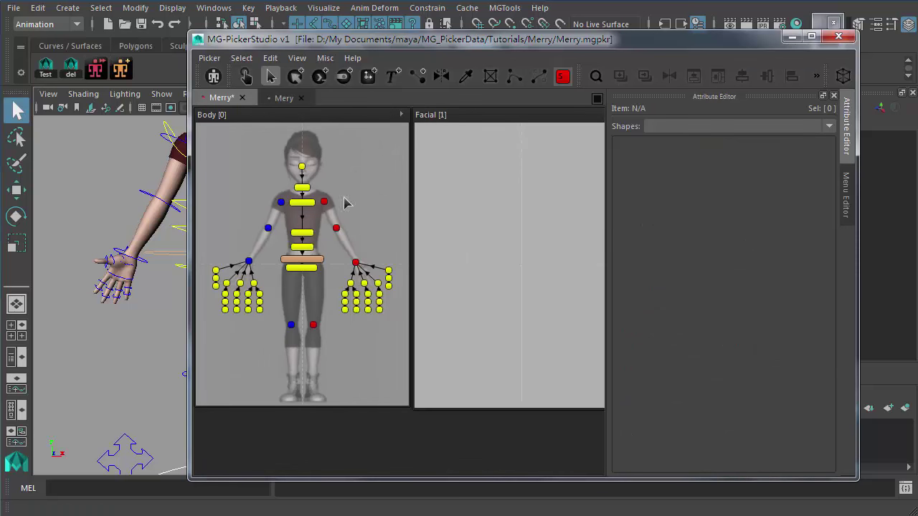
mouse_move(340, 226)
mouse_down()
mouse_move(347, 228)
mouse_move(336, 226)
mouse_up()
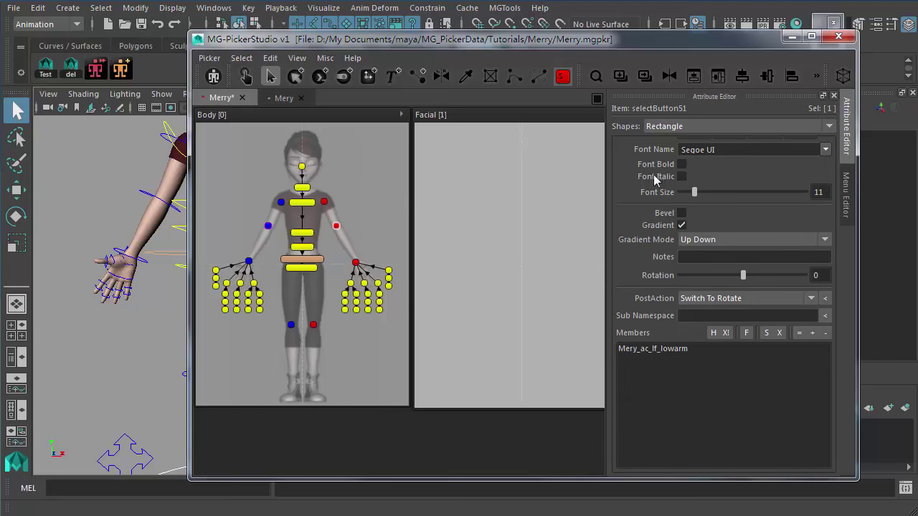
Set the fill color of the mirror-paired elbow buttons to green and clear the selection
scroll(717, 287, up, 5)
click(707, 245)
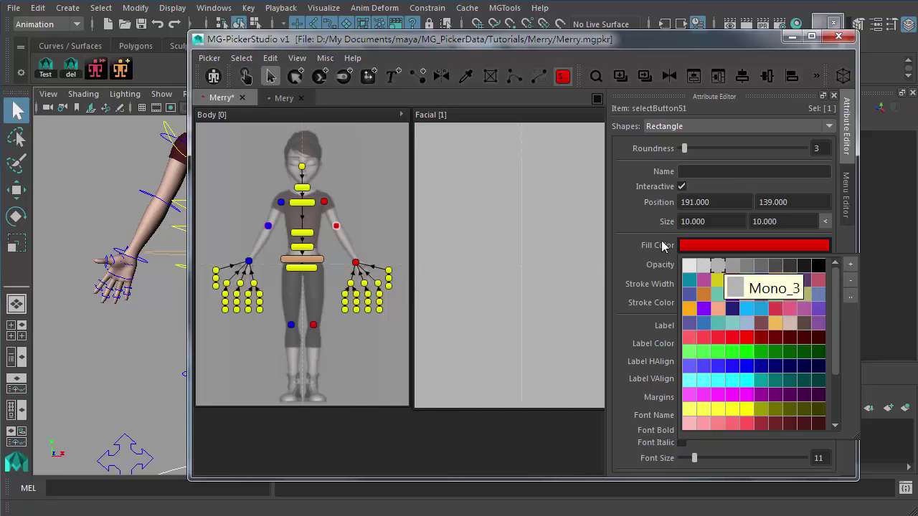
click(789, 280)
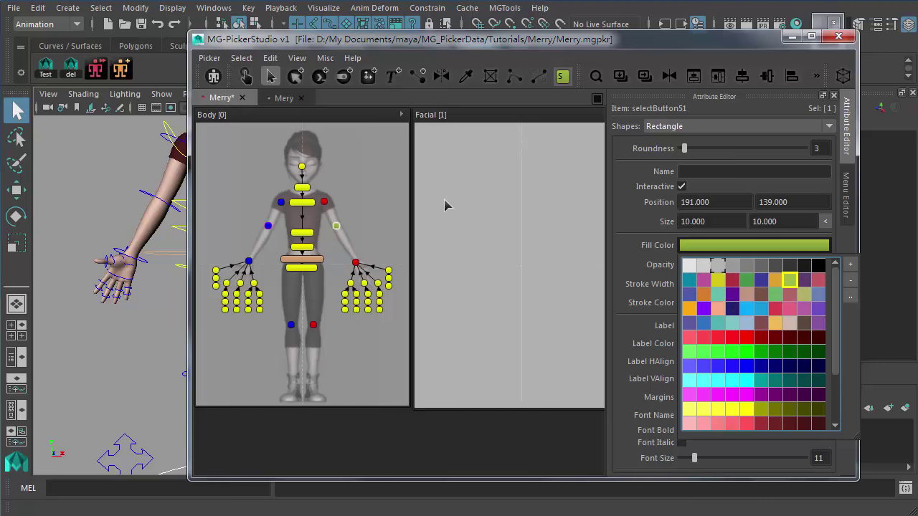
click(747, 280)
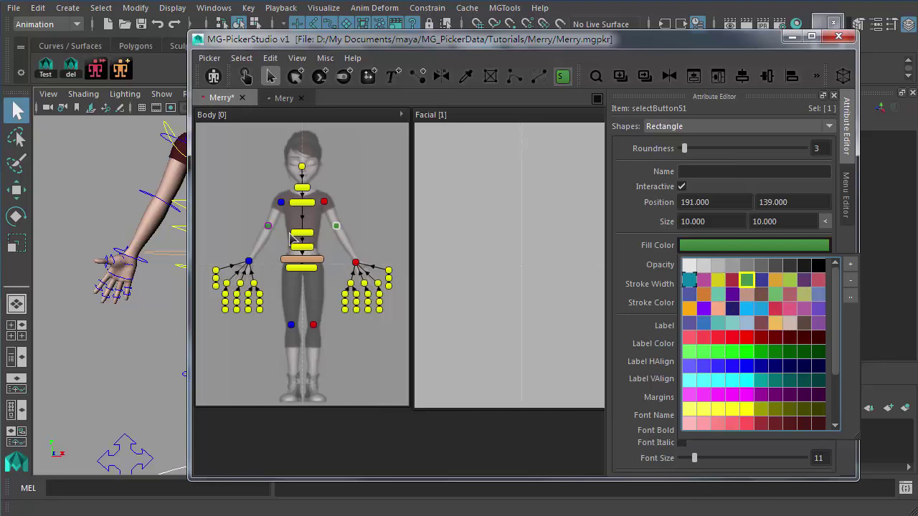
click(363, 225)
click(395, 294)
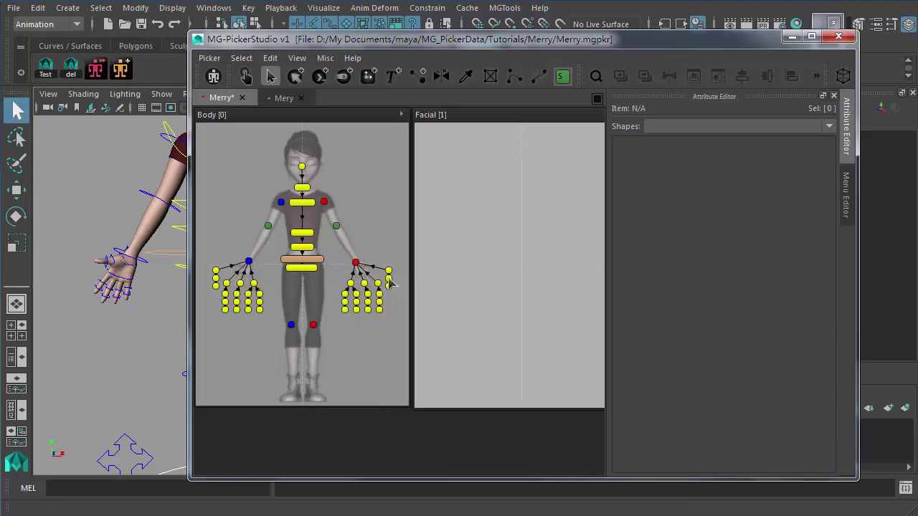
Examine the attributes of the green elbow button on the character's left arm, and clear the selection
click(336, 226)
scroll(645, 187, down, 3)
scroll(667, 258, up, 1)
scroll(624, 245, down, 3)
scroll(649, 179, up, 4)
click(366, 178)
Switch the picker to animation mode and move its window aside to uncover the rig in the viewport
click(245, 76)
drag(312, 40, 381, 38)
alt+middle_drag(198, 149, 108, 188)
scroll(233, 222, down, 2)
alt+right_drag(234, 222, 187, 254)
alt+middle_drag(186, 254, 295, 227)
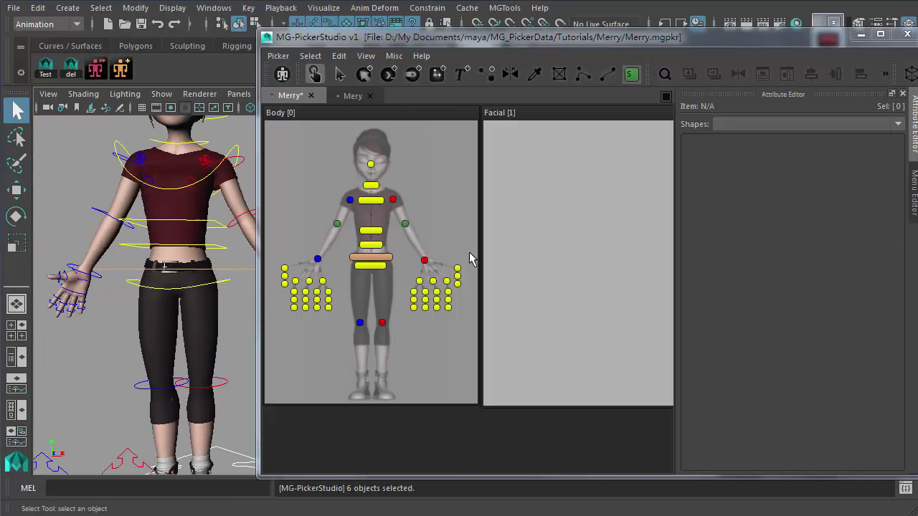
Test the finger buttons by selecting those of both hands together, examine the rig's hands, and clear the selection
drag(469, 254, 454, 294)
drag(426, 322, 421, 290)
alt+right_drag(144, 246, 122, 246)
alt+middle_drag(233, 253, 152, 230)
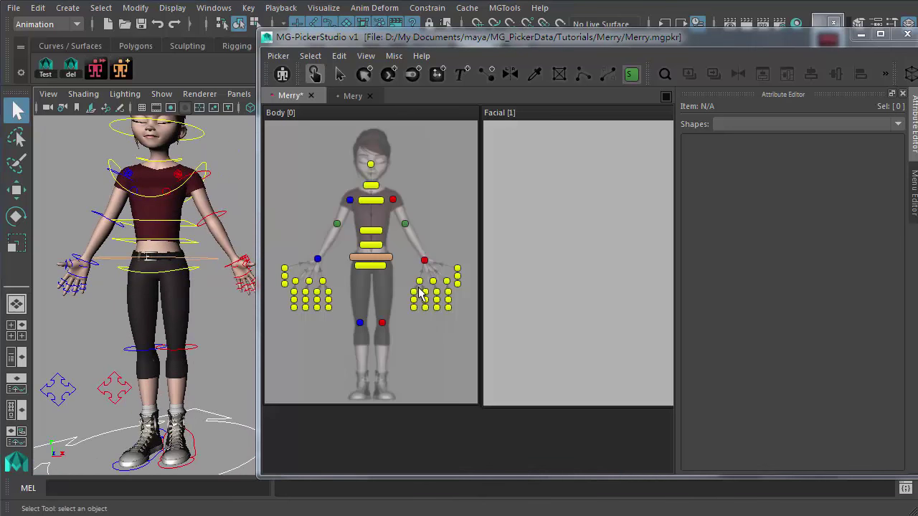
drag(471, 318, 406, 271)
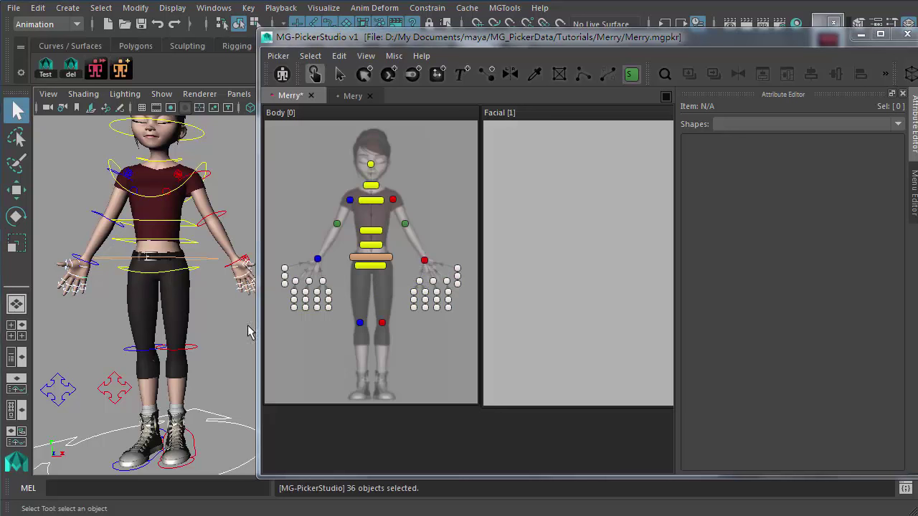
click(413, 347)
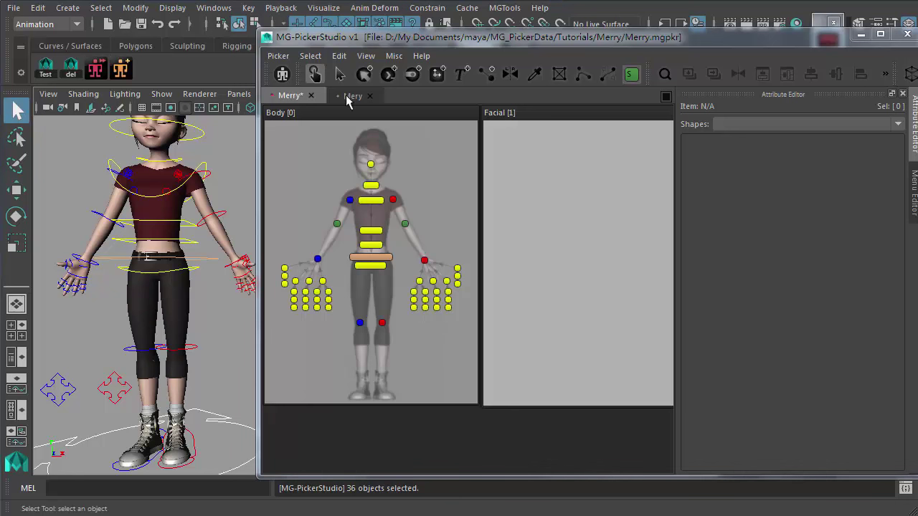
In edit mode, create a 40 by 24 select button beside the head for the fkback02, fkback01, torso and hip controls
click(339, 74)
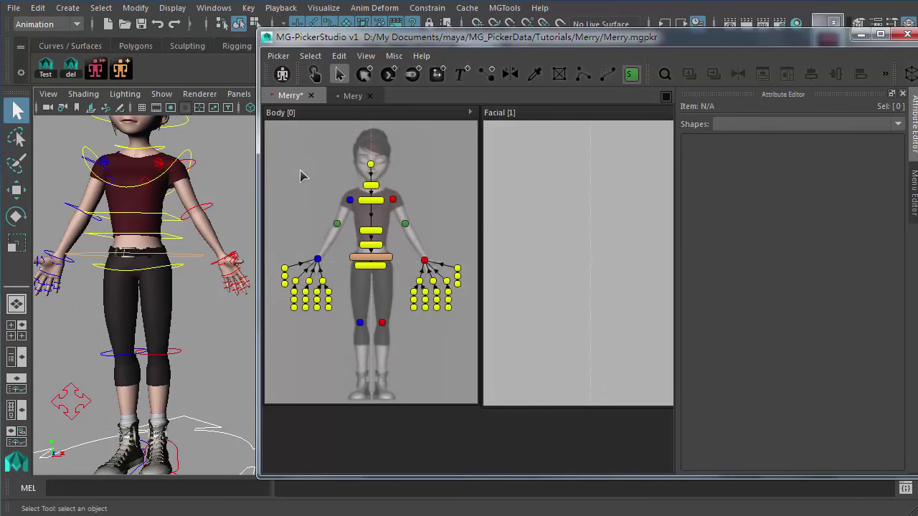
click(168, 217)
shift+click(171, 237)
shift+click(182, 255)
shift+click(179, 266)
click(364, 74)
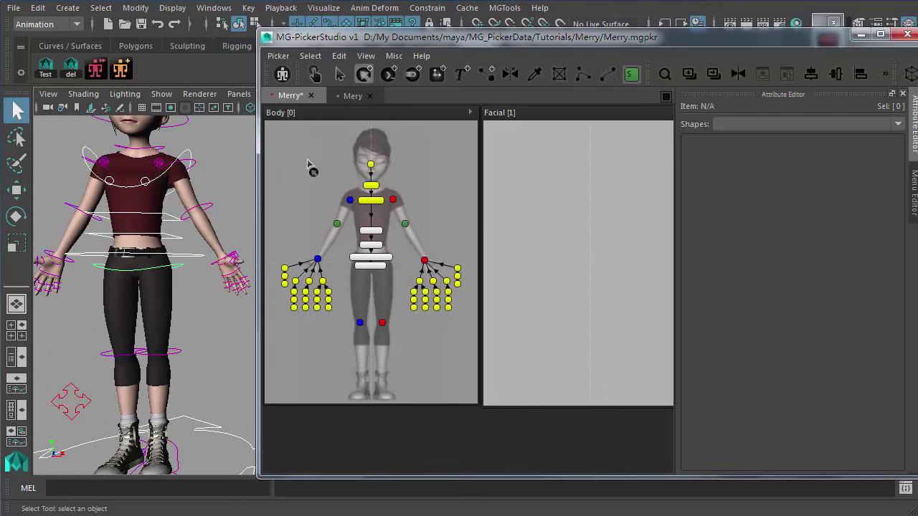
drag(291, 156, 317, 171)
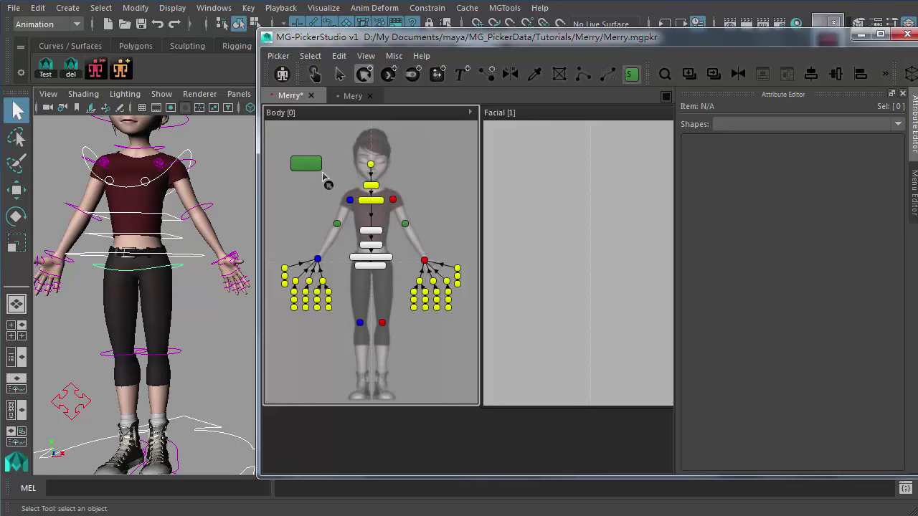
Examine the Members list of the new green select button beside the head, and clear the selection
click(339, 74)
click(305, 166)
scroll(728, 307, down, 5)
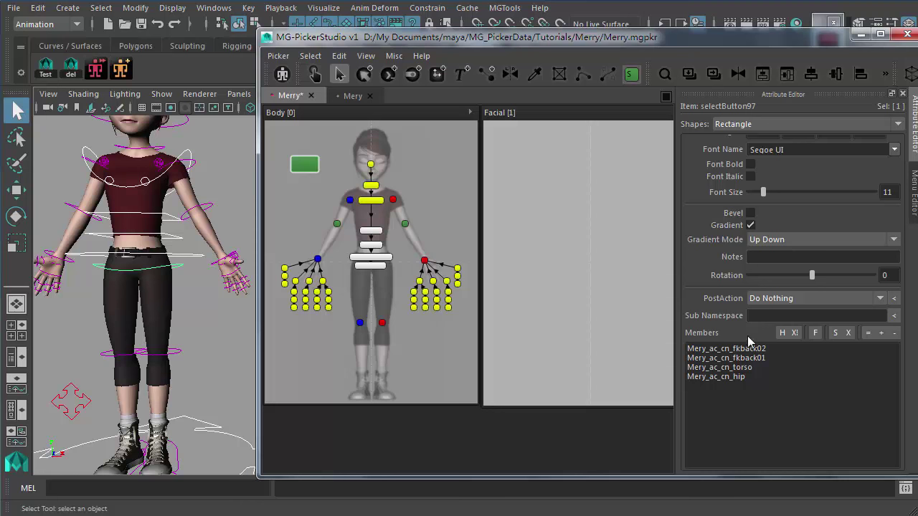
click(310, 217)
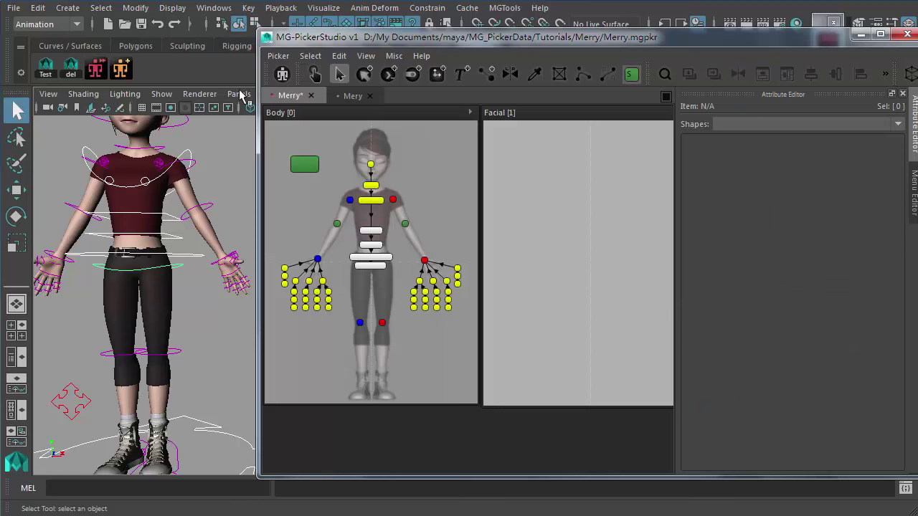
Load the picker in animator mode and test the large green button by selecting and clearing its controls
click(95, 69)
drag(443, 43, 456, 37)
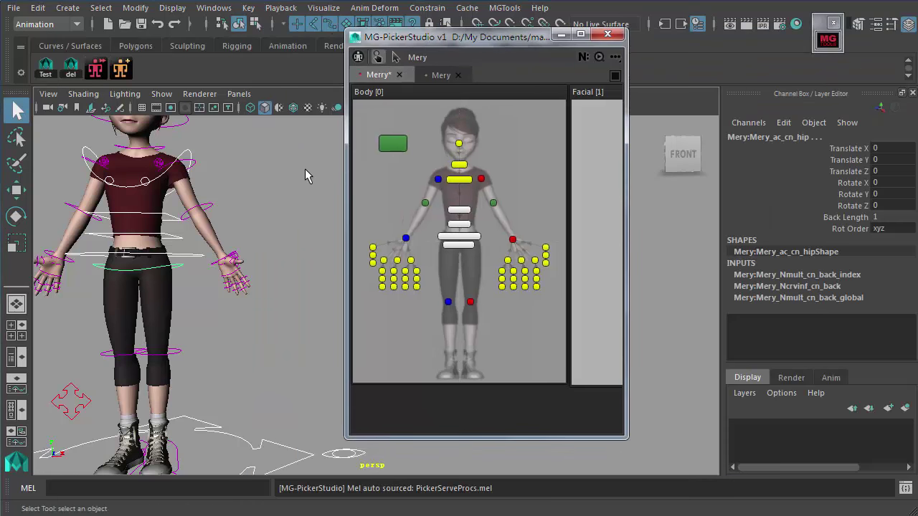
click(294, 214)
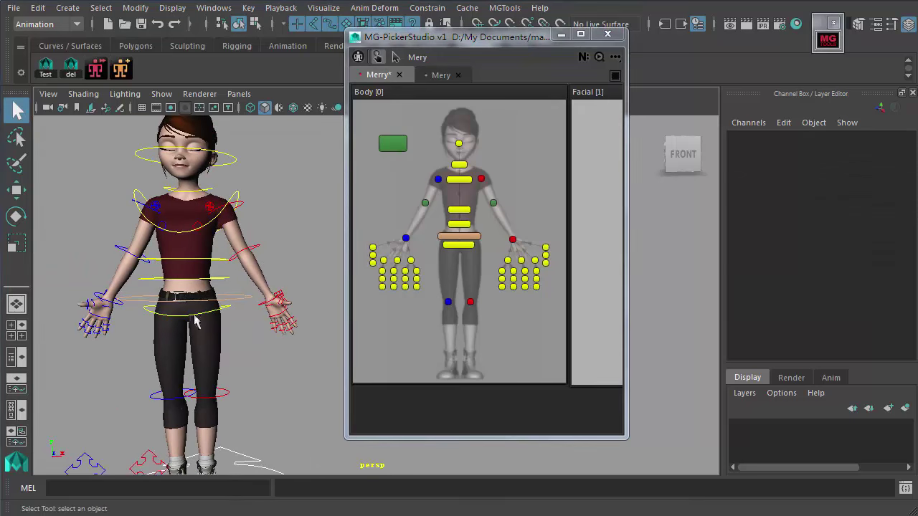
click(401, 150)
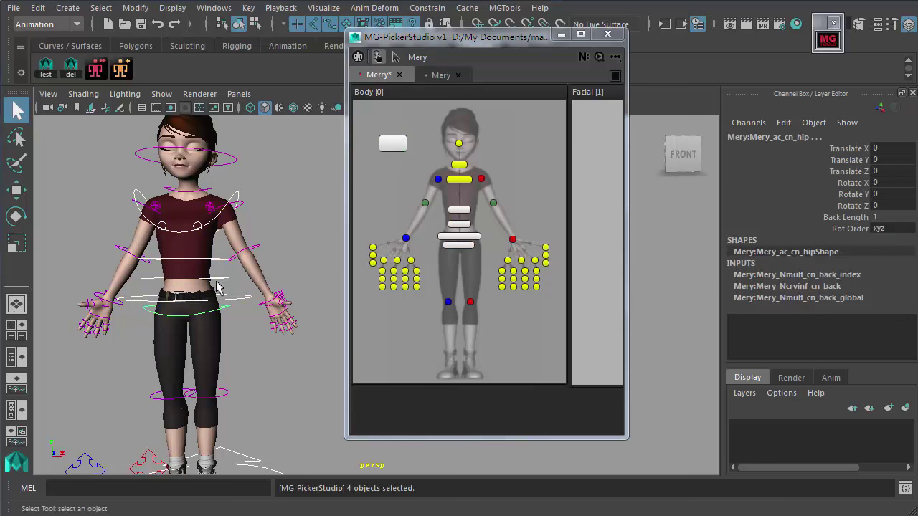
click(388, 185)
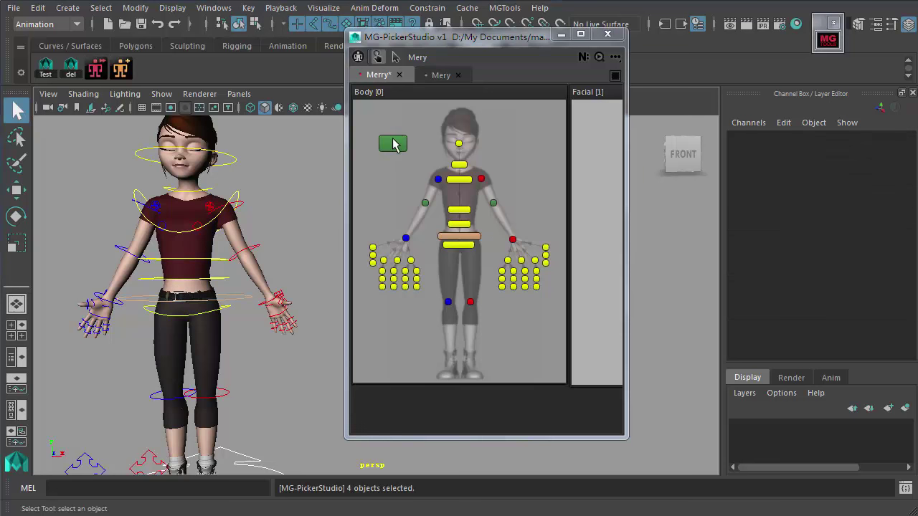
click(390, 146)
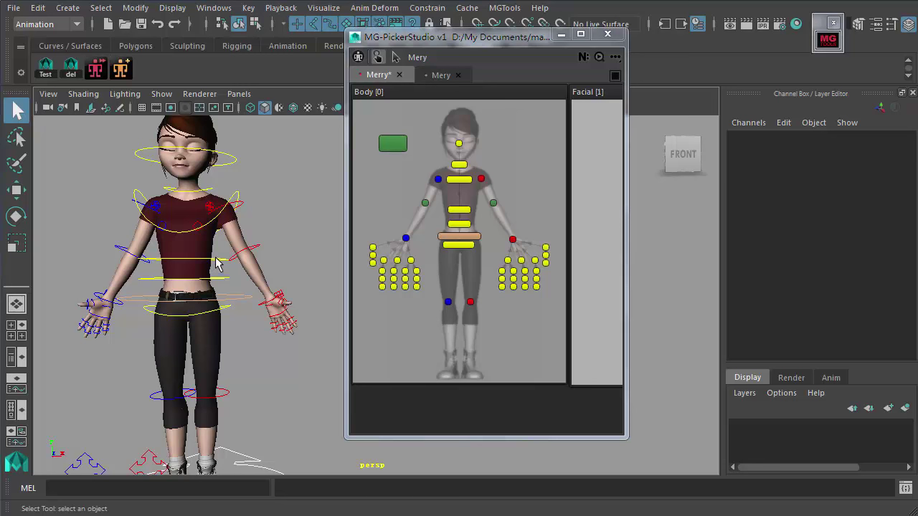
click(390, 192)
Bring up the large green button's member list, select Mery_ac_cn_fkback01 and Mery_ac_cn_hip from it individually, and clear the selection
mouse_move(392, 144)
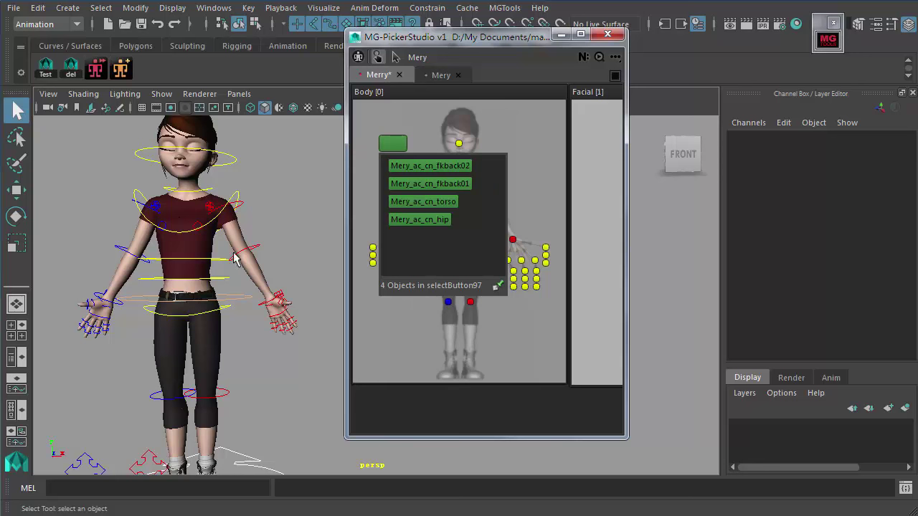
click(467, 184)
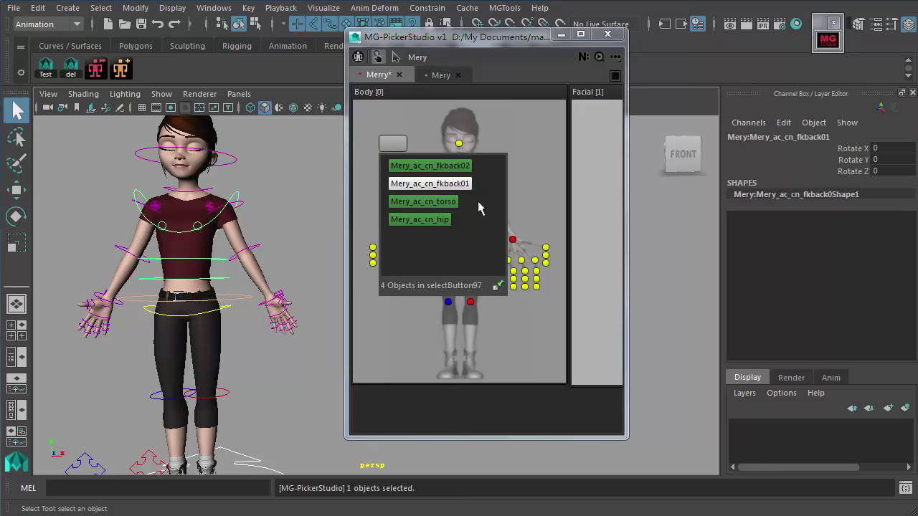
click(420, 219)
click(243, 311)
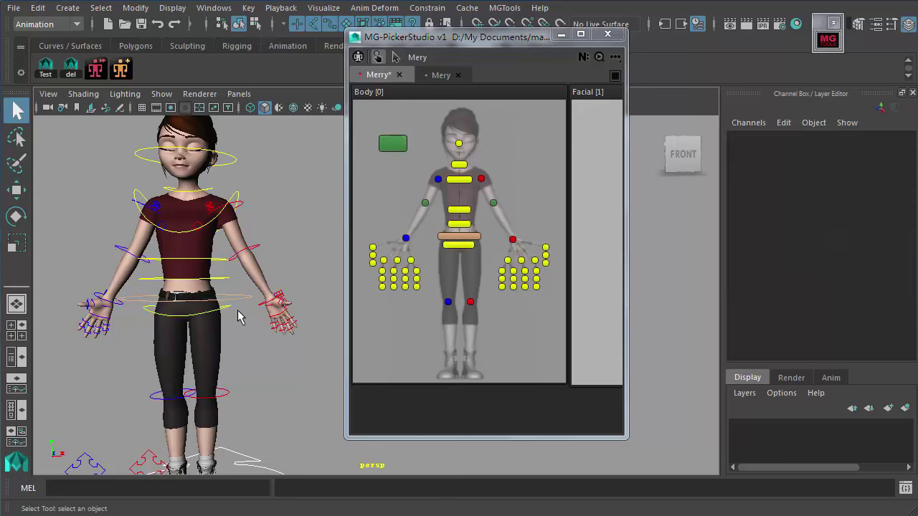
Select the rig's hip and lower back controls one by one and examine how the large green button responds
click(226, 307)
click(218, 282)
click(219, 259)
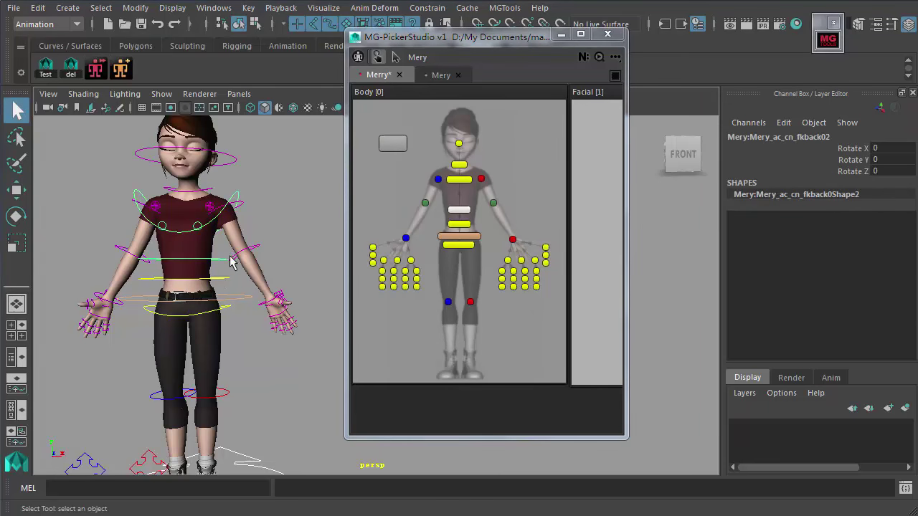
right_click(396, 145)
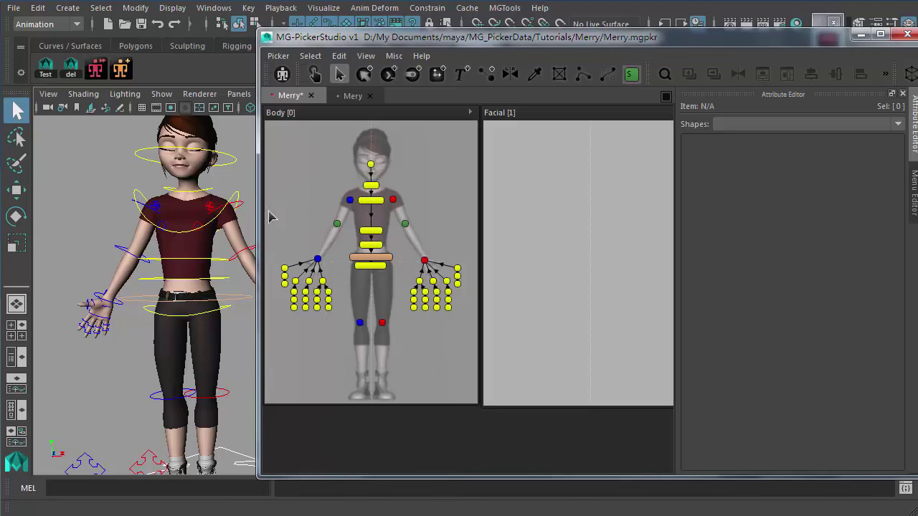
Narrow the picker window in edit mode to uncover more of the rig in the viewport
drag(258, 214, 283, 212)
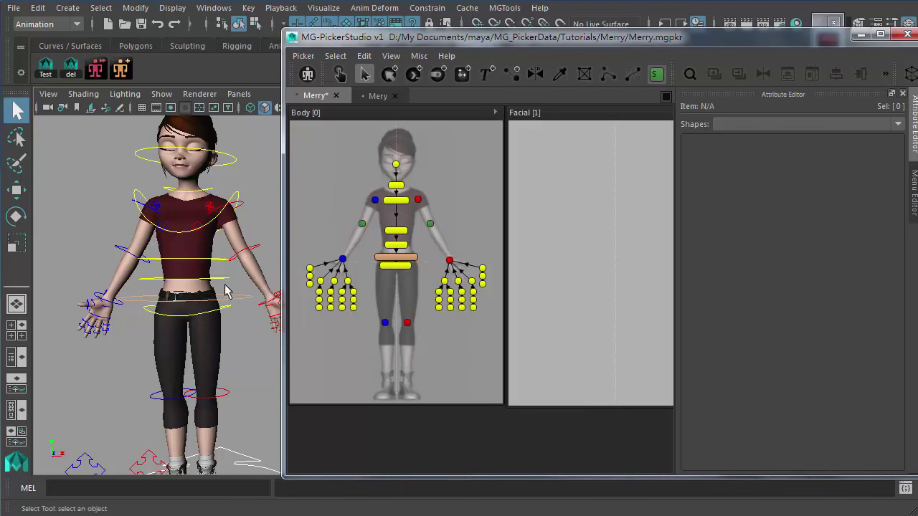